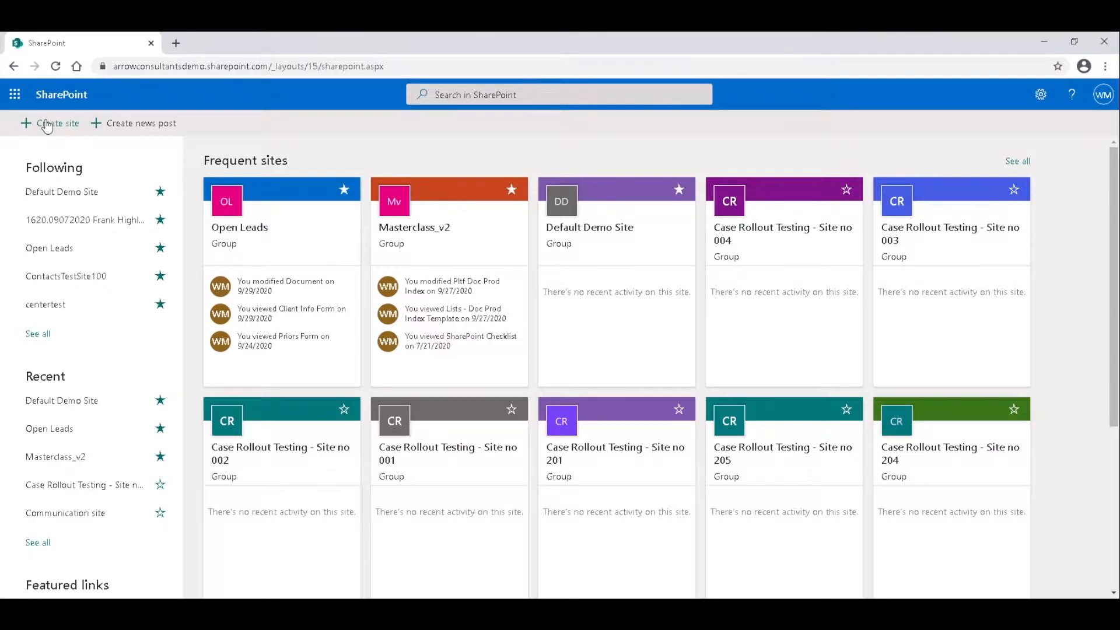
Step: Start creating a communication site and enter "Demo_Communication Sit" as its name
click(46, 125)
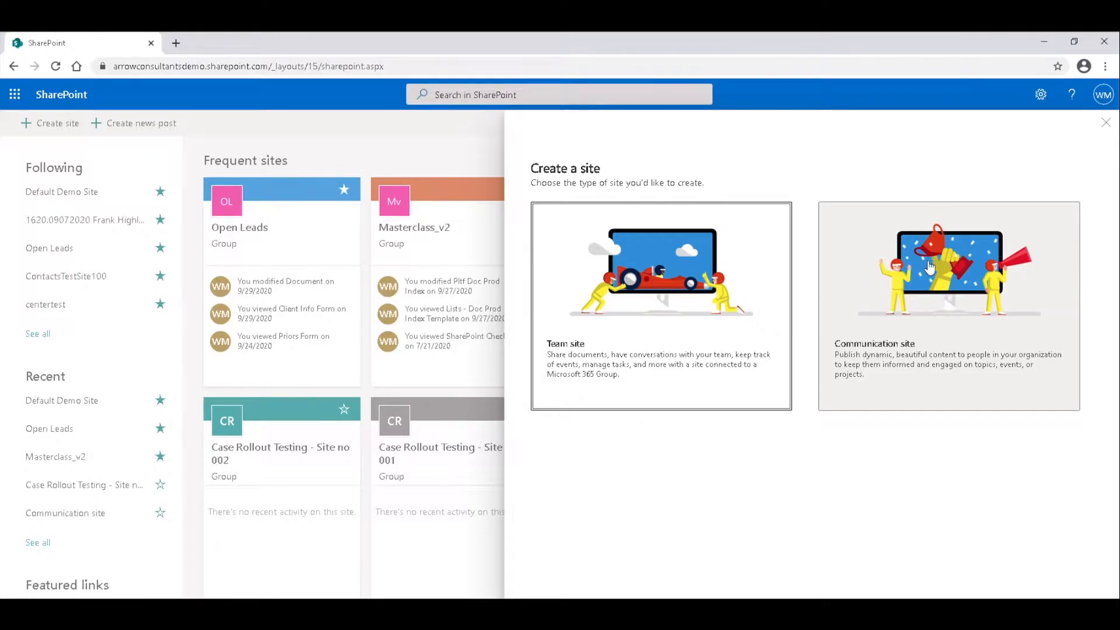
click(926, 313)
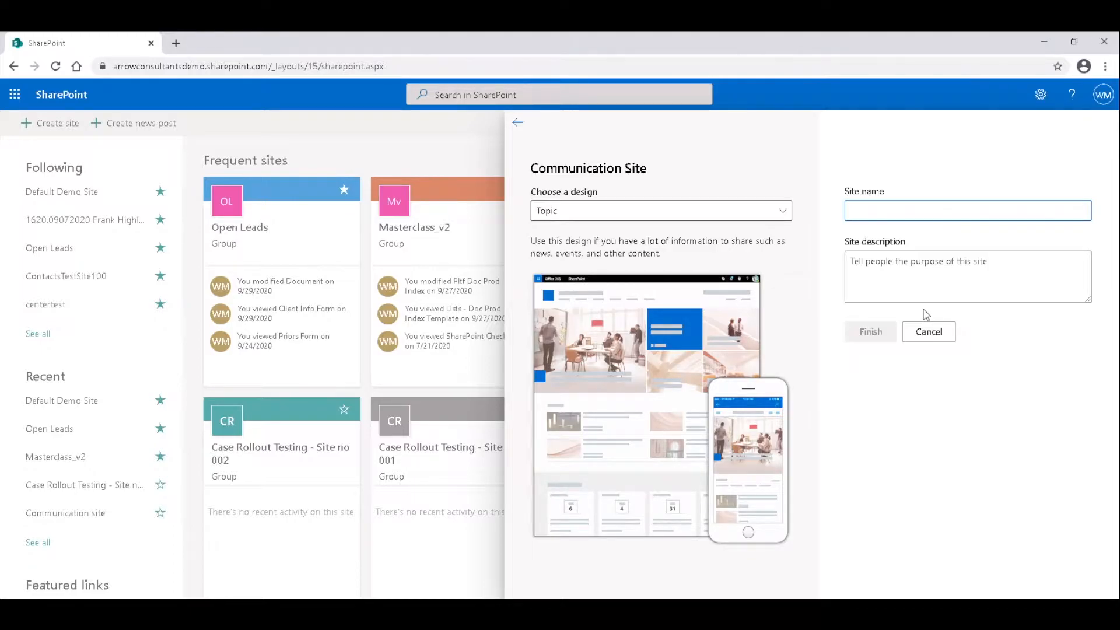
text(Demo)
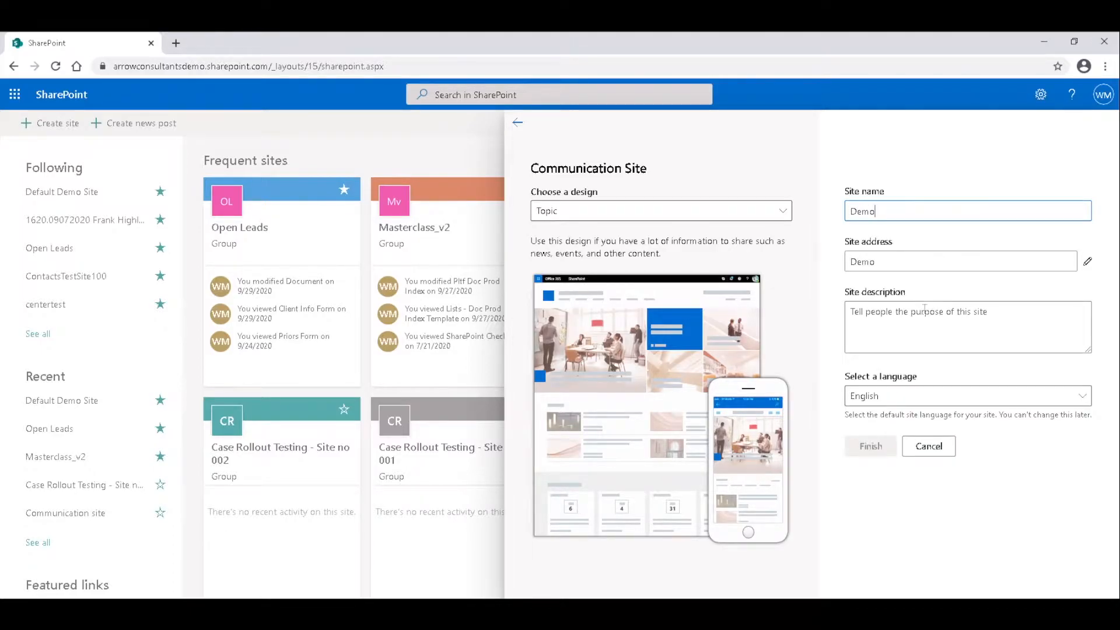
text(_Communication Sit)
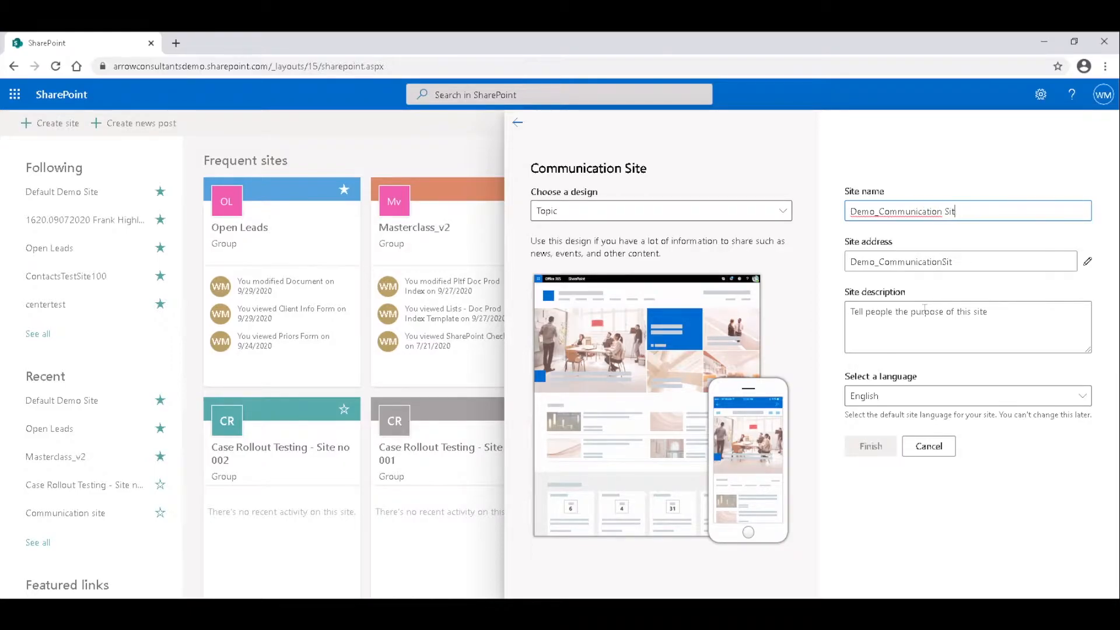
Step: Replace the part of the site name after the underscore so that it reads "Demo_Team Site"
key(BackSpace)
key(BackSpace)
key(BackSpace)
key(BackSpace)
key(BackSpace)
key(BackSpace)
key(BackSpace)
key(BackSpace)
key(BackSpace)
key(BackSpace)
key(BackSpace)
key(BackSpace)
key(BackSpace)
key(BackSpace)
key(BackSpace)
key(BackSpace)
text(Team Site)
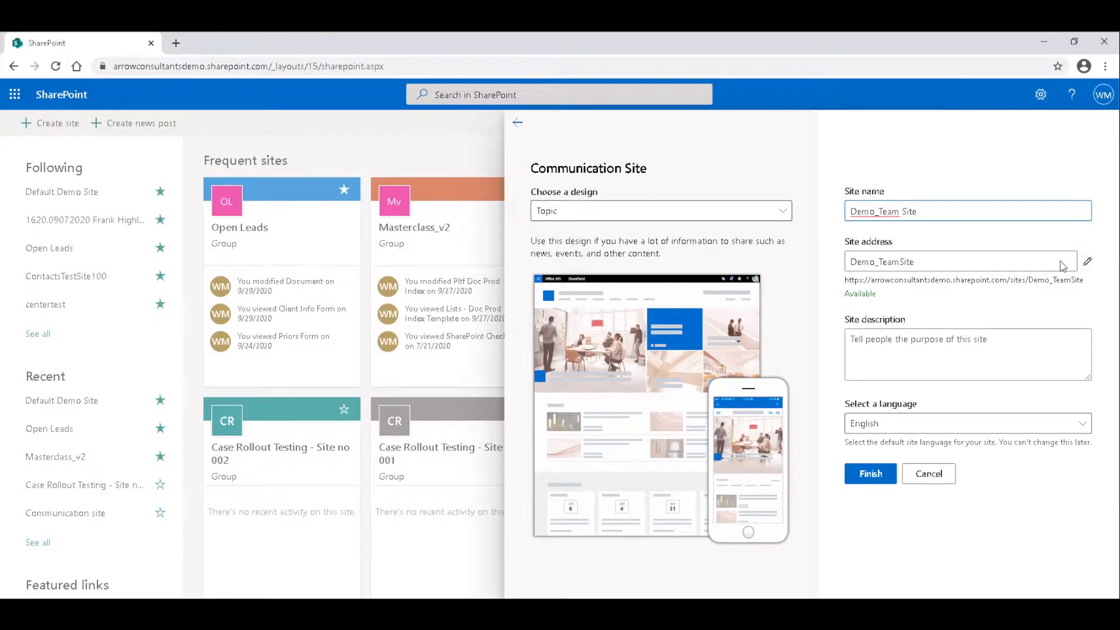
Step: Open the site address and the site description for editing
click(1089, 264)
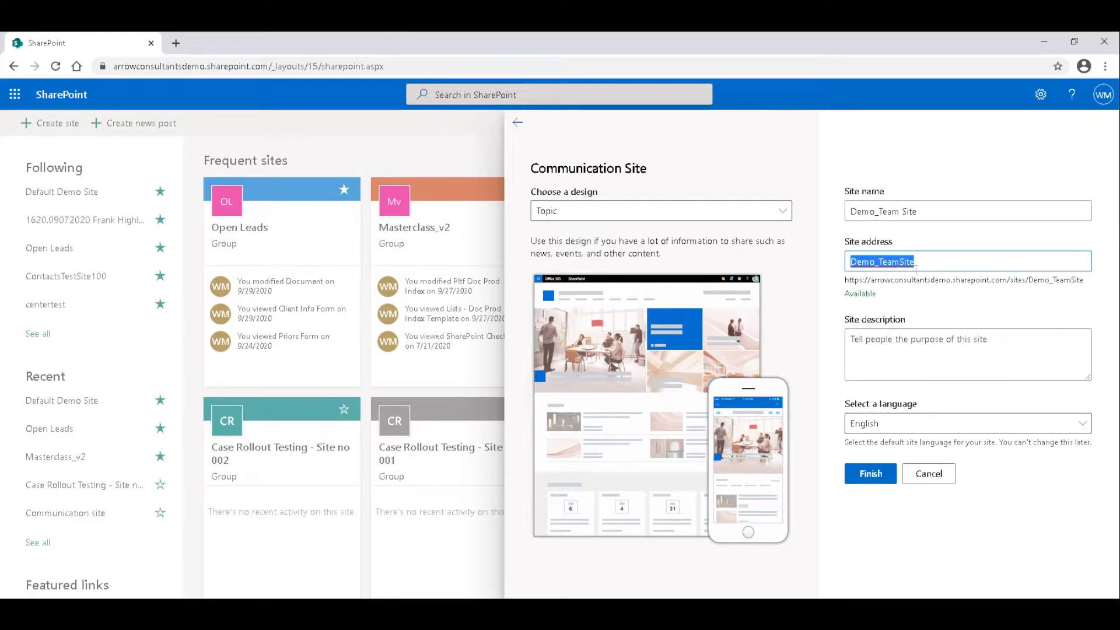
click(926, 262)
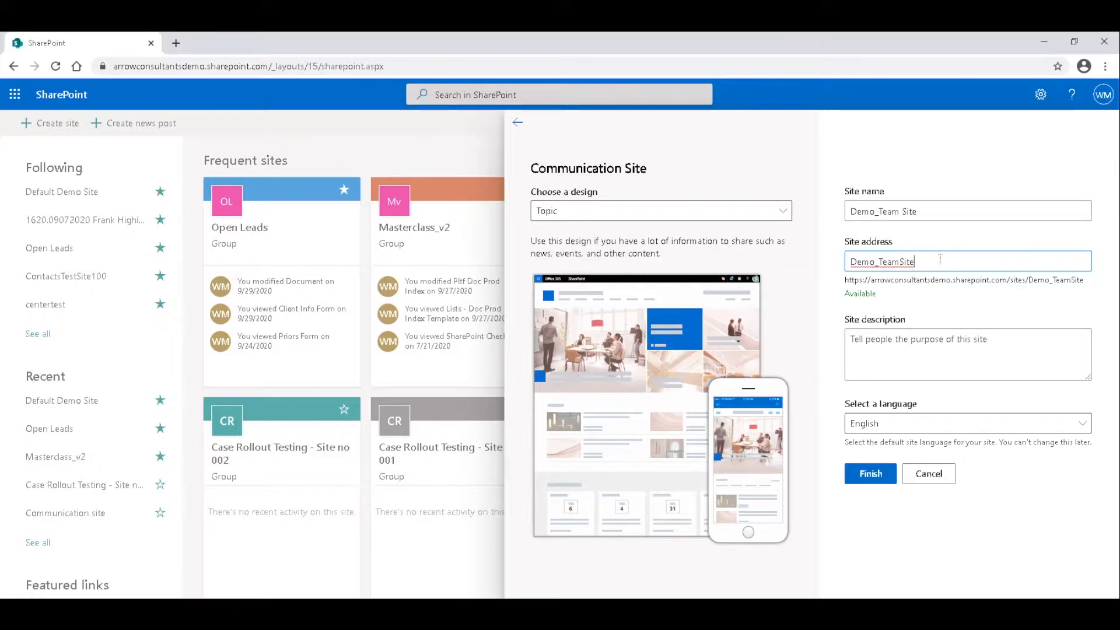
click(910, 343)
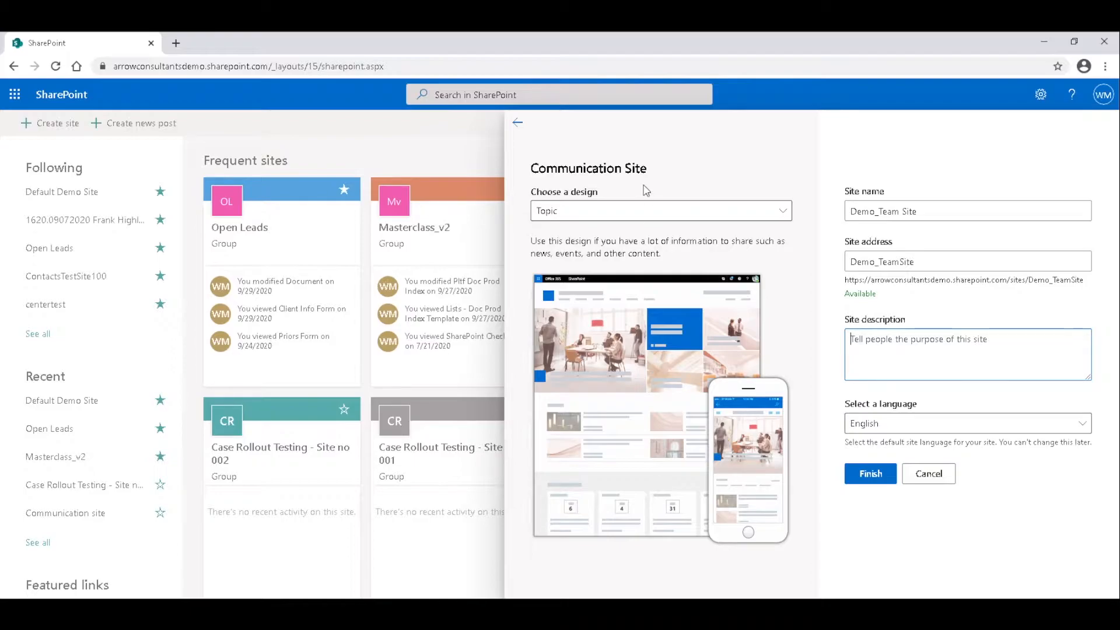
Step: Preview the Showcase and Blank designs for the communication site, returning to Showcase for comparison
click(650, 217)
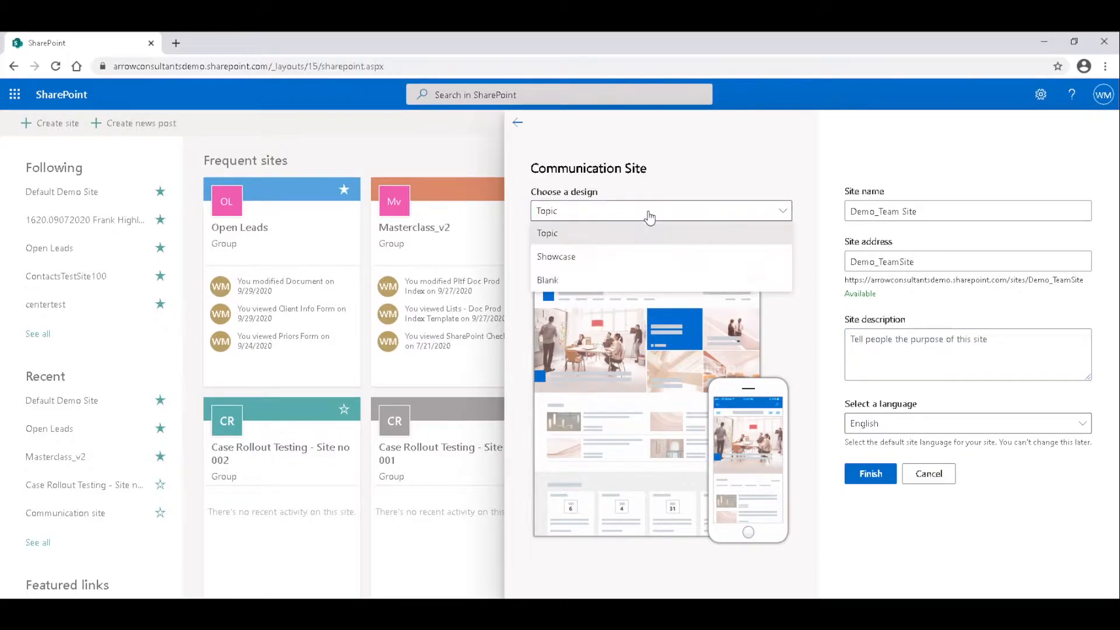
click(644, 261)
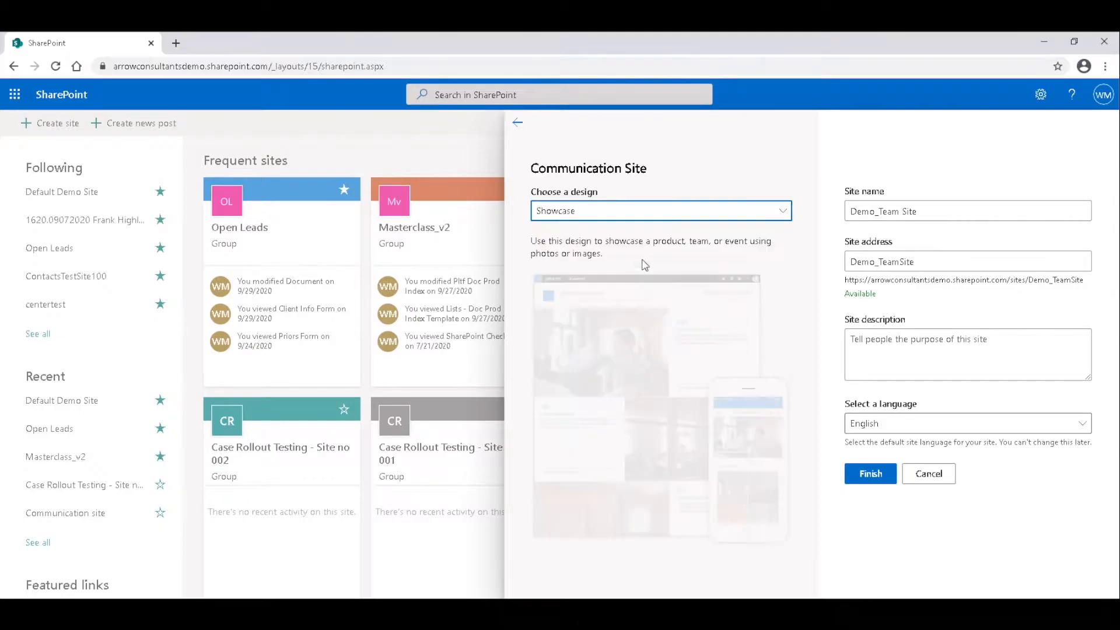
click(646, 218)
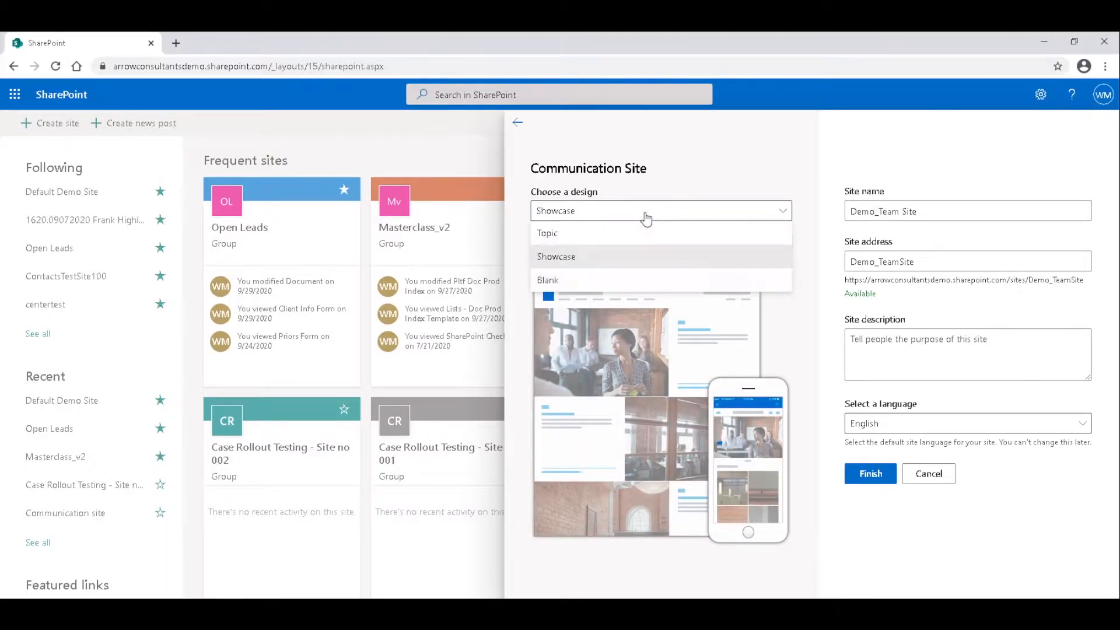
click(642, 280)
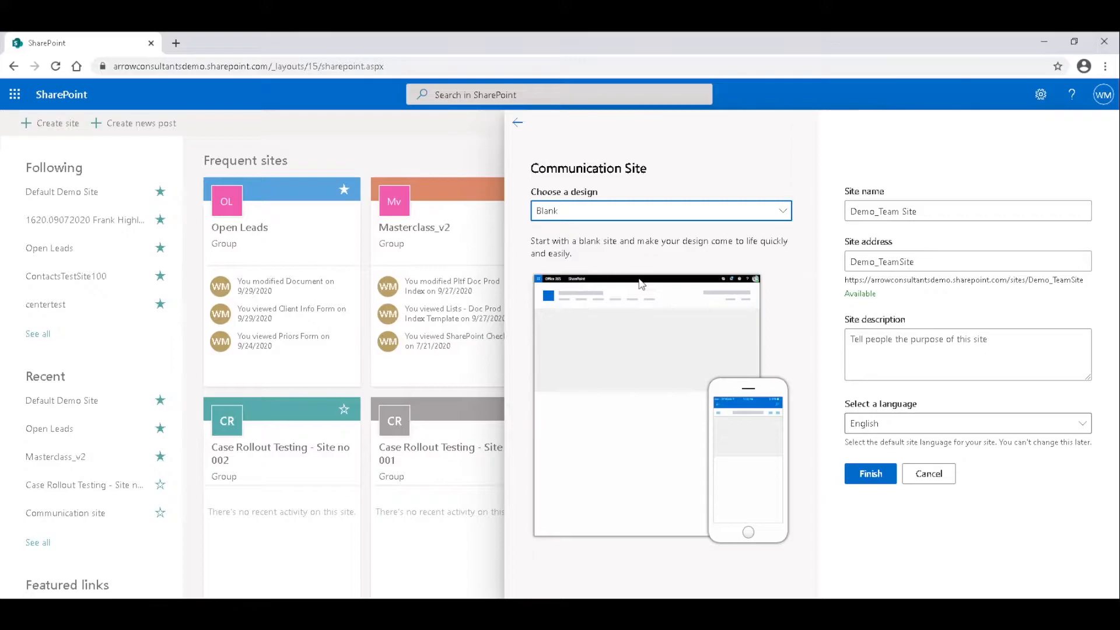
click(636, 219)
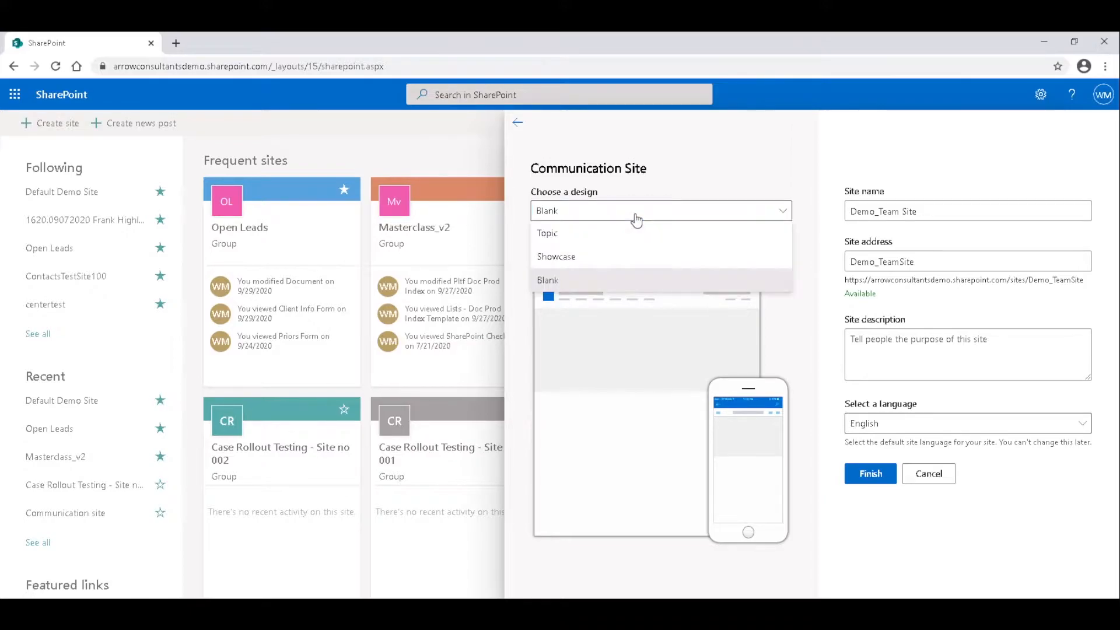
click(625, 252)
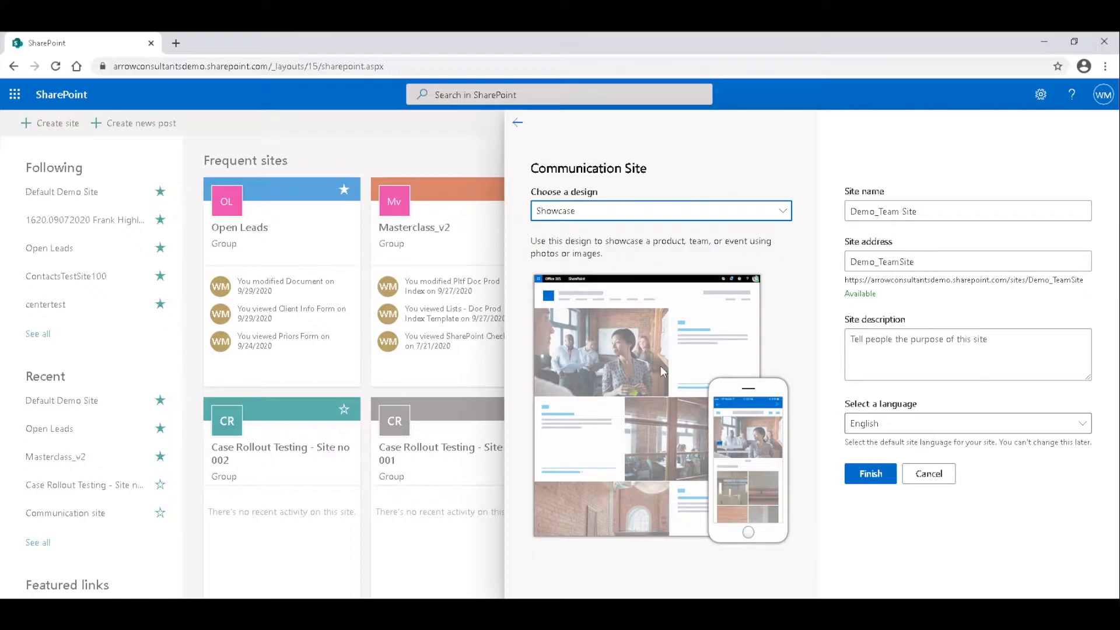
Step: Choose the Blank design and create the communication site
click(621, 223)
click(621, 285)
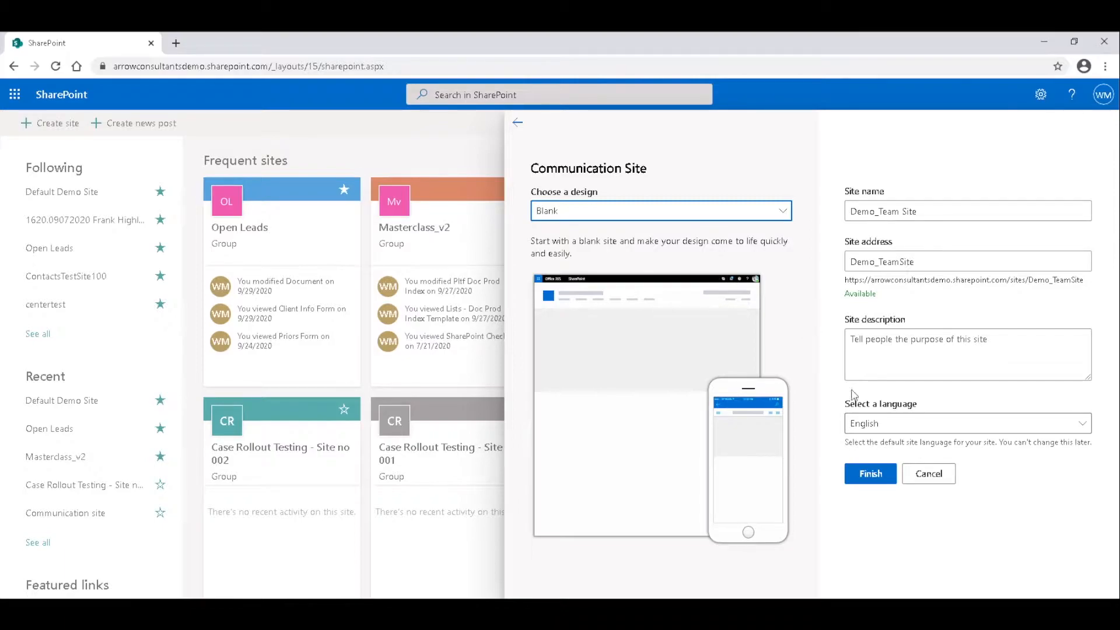
click(878, 477)
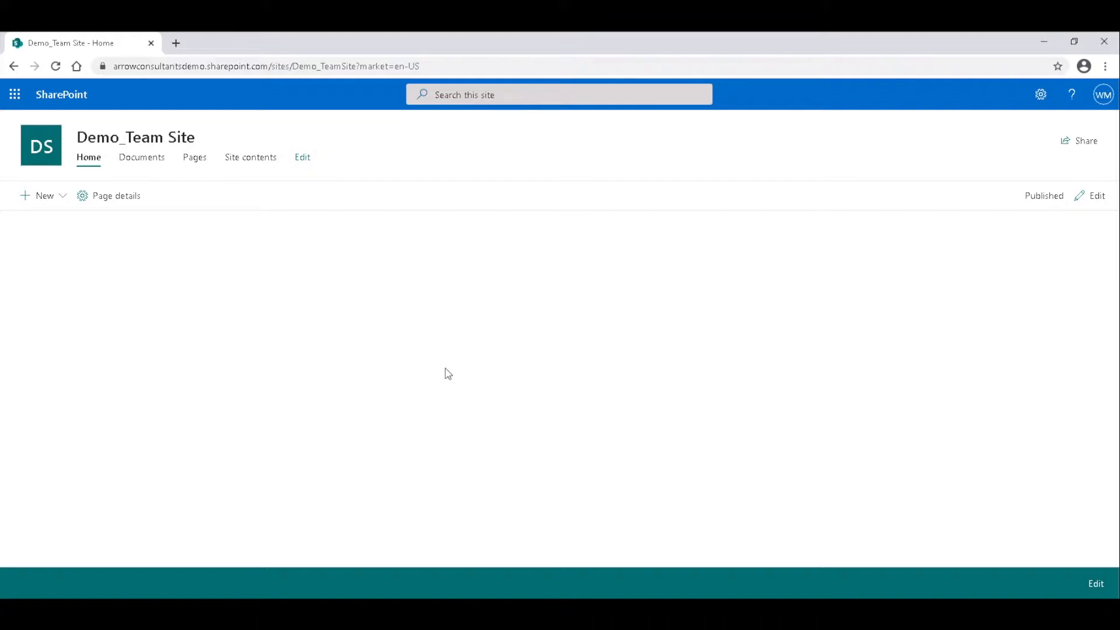
Step: Start a new blank list named "Case List" with the description "General Cases - Case List"
click(65, 197)
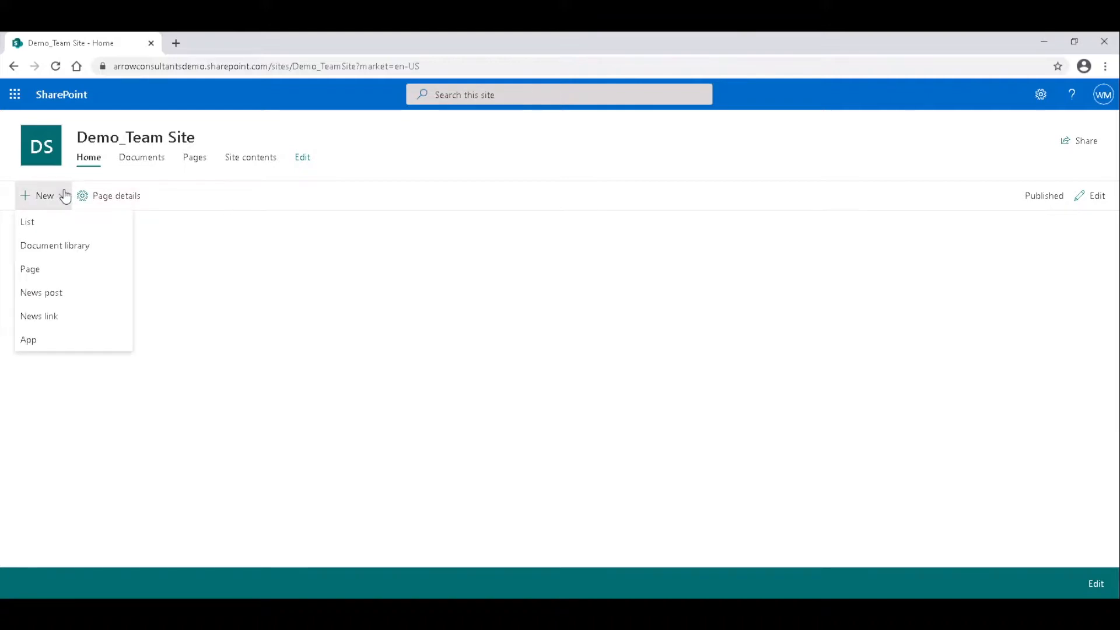
click(48, 223)
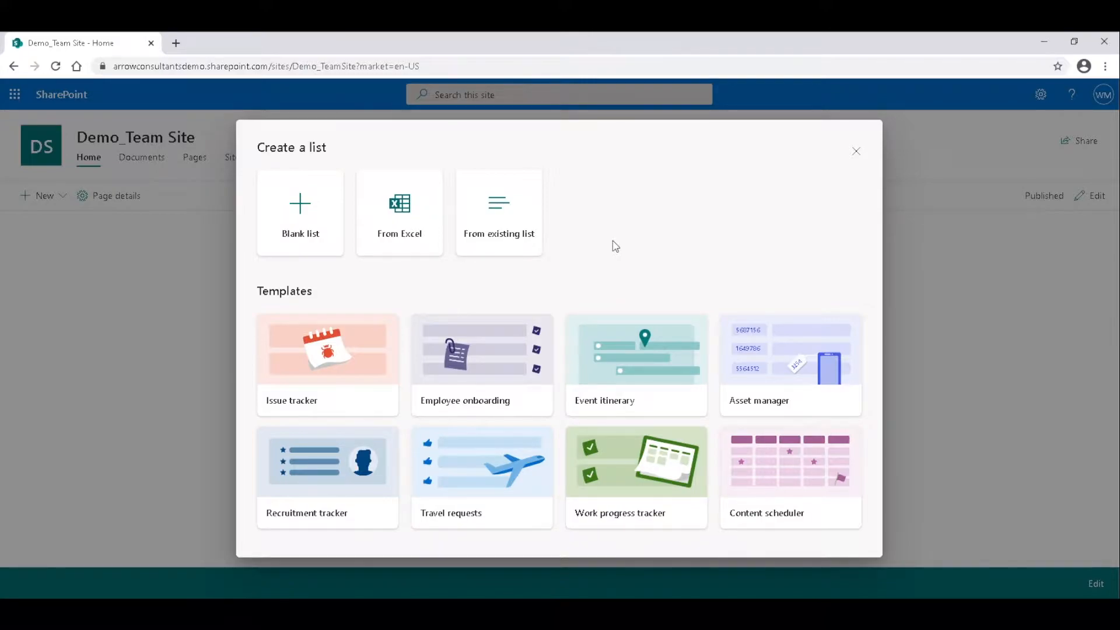
click(289, 239)
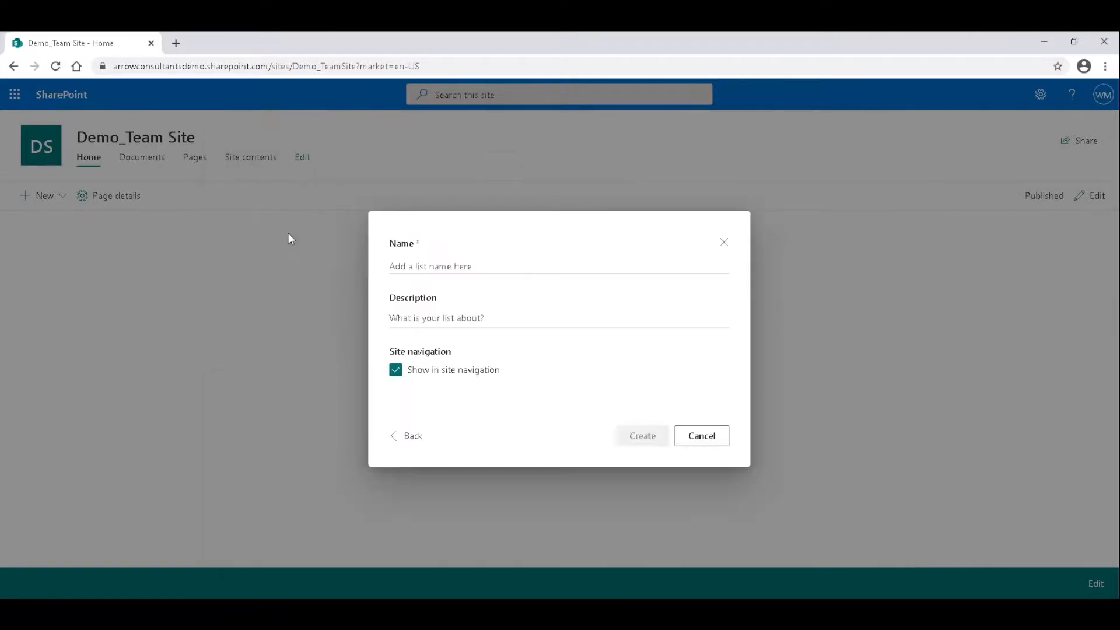
click(499, 264)
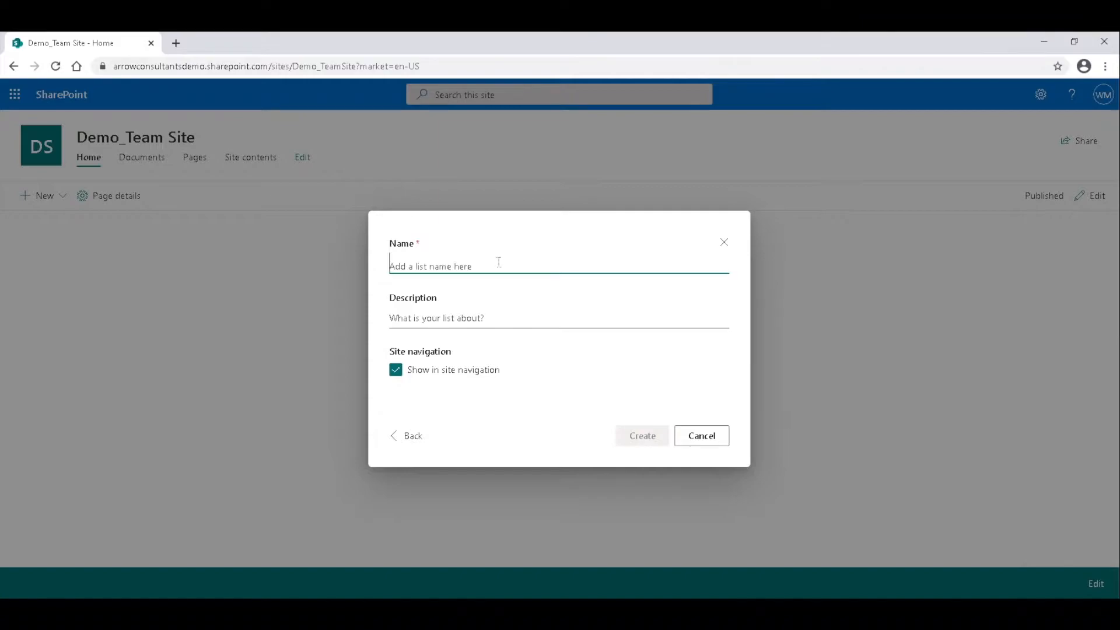
text(Case List)
click(485, 319)
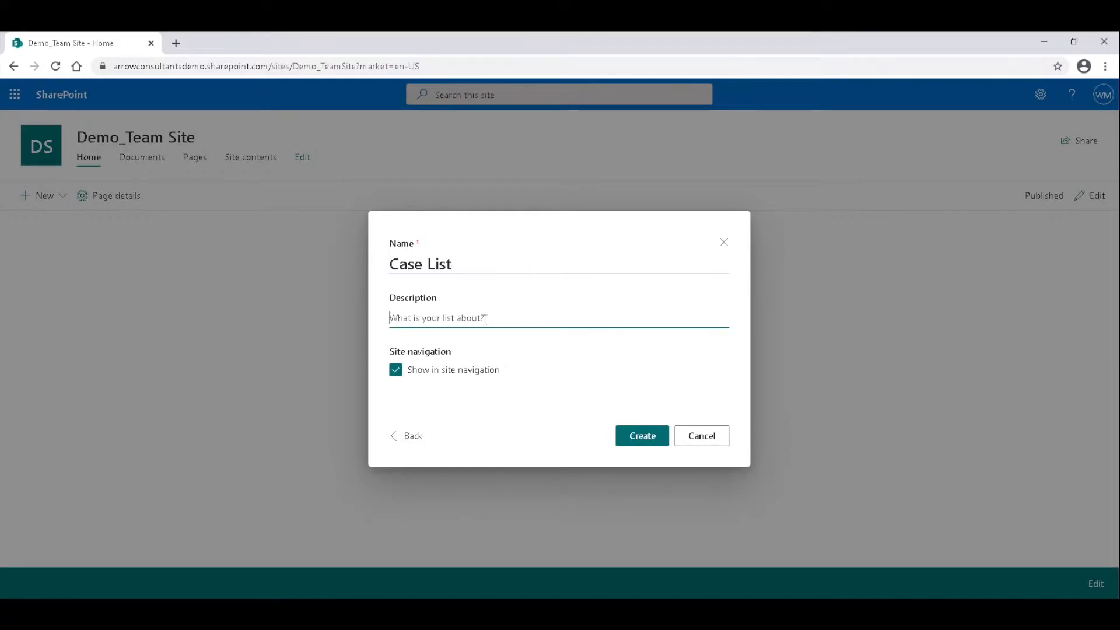
text(General Cases - Case List)
Step: Create the list with the option to show it in site navigation enabled
click(396, 371)
click(397, 371)
click(396, 375)
click(396, 375)
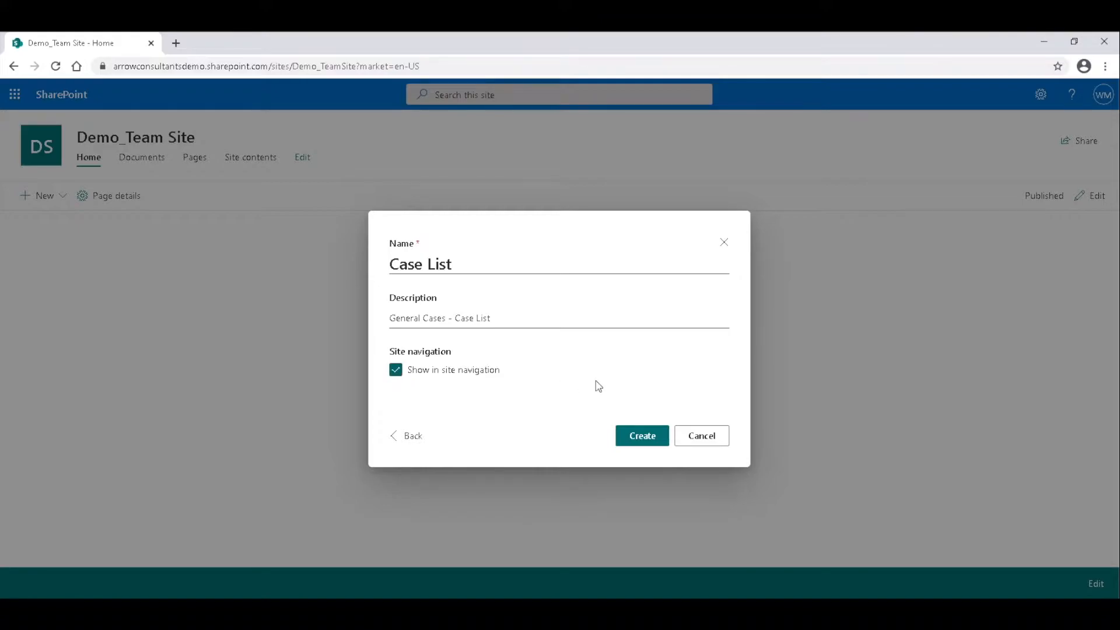
click(639, 441)
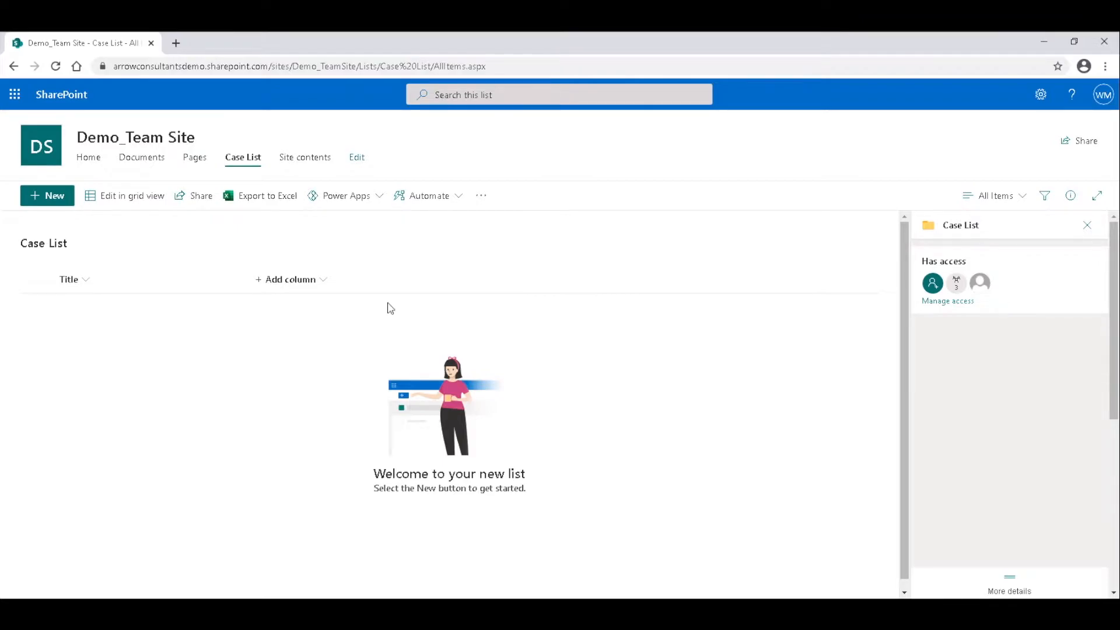
Step: Rename the list's Title column to "Case"
click(87, 285)
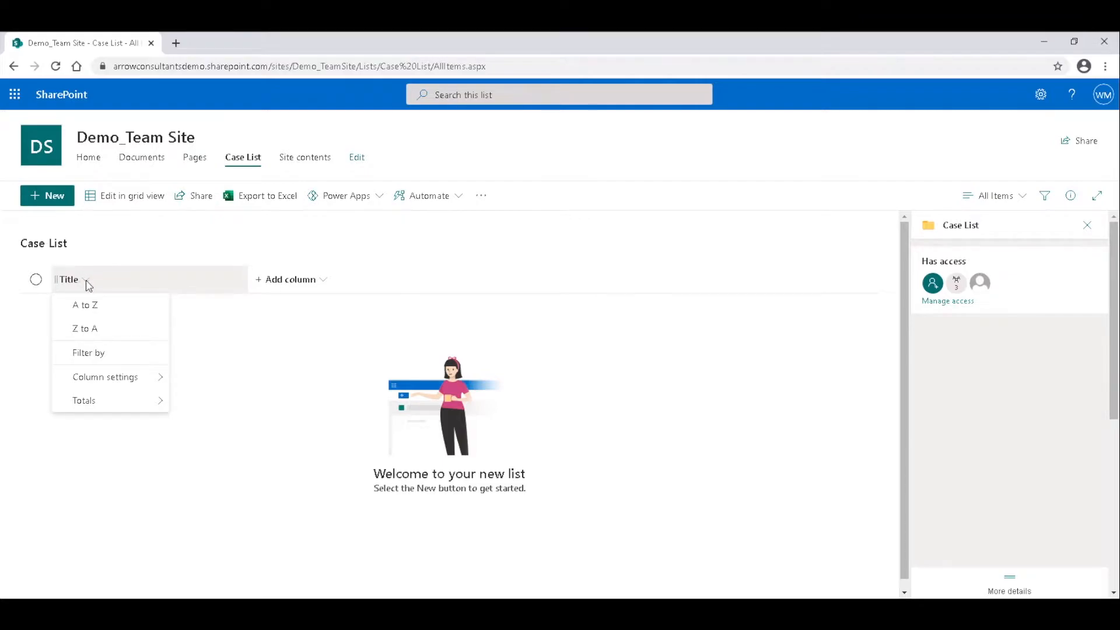
mouse_move(106, 385)
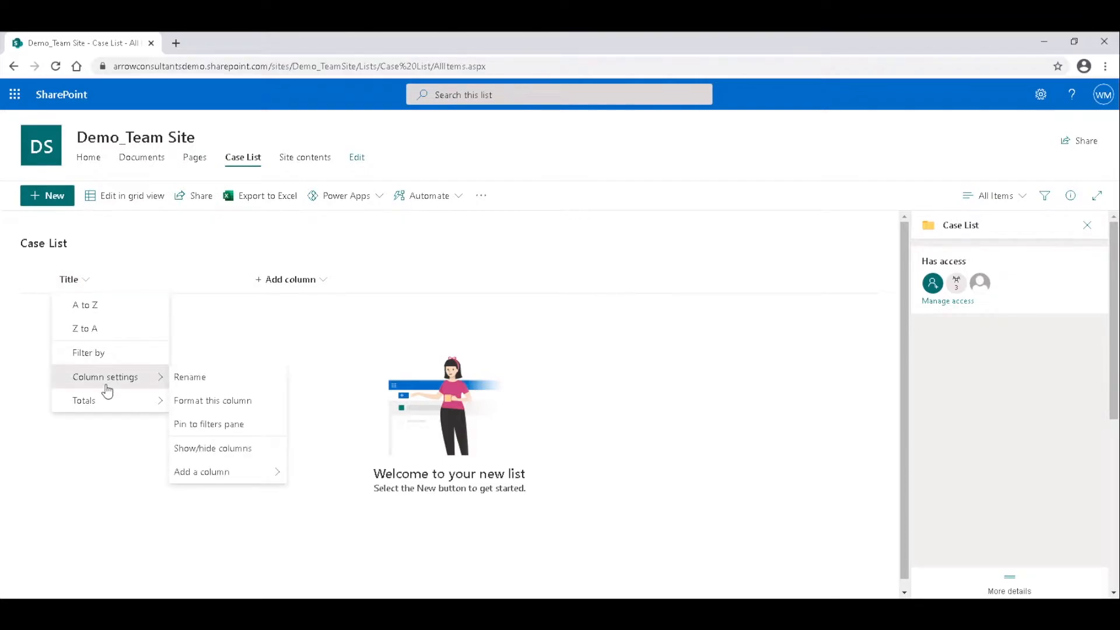
click(198, 379)
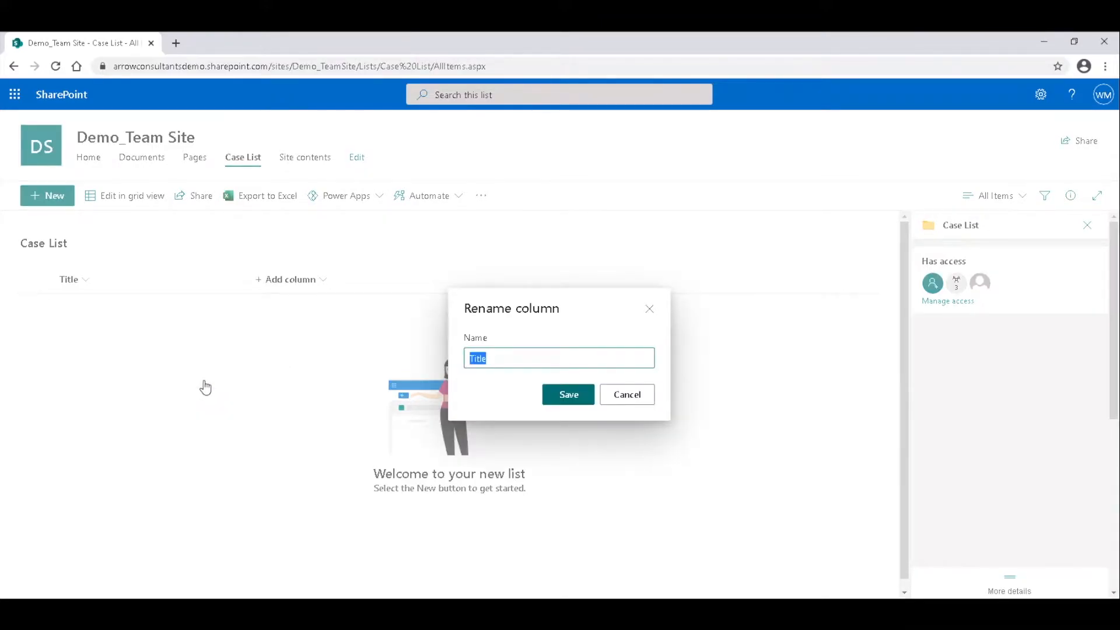
text(Case)
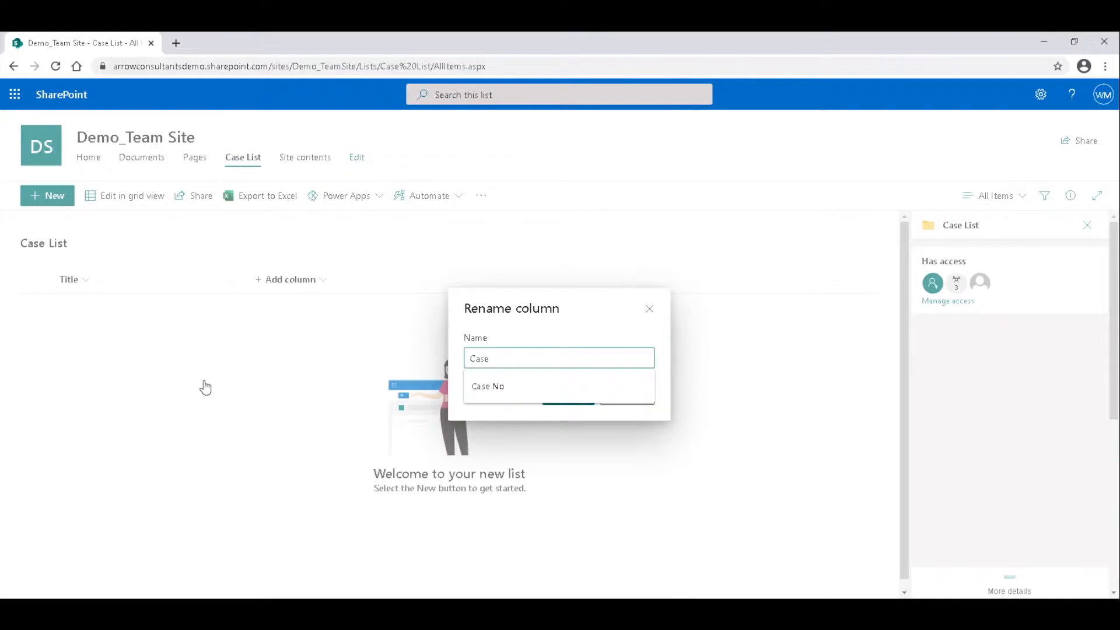
key(Tab)
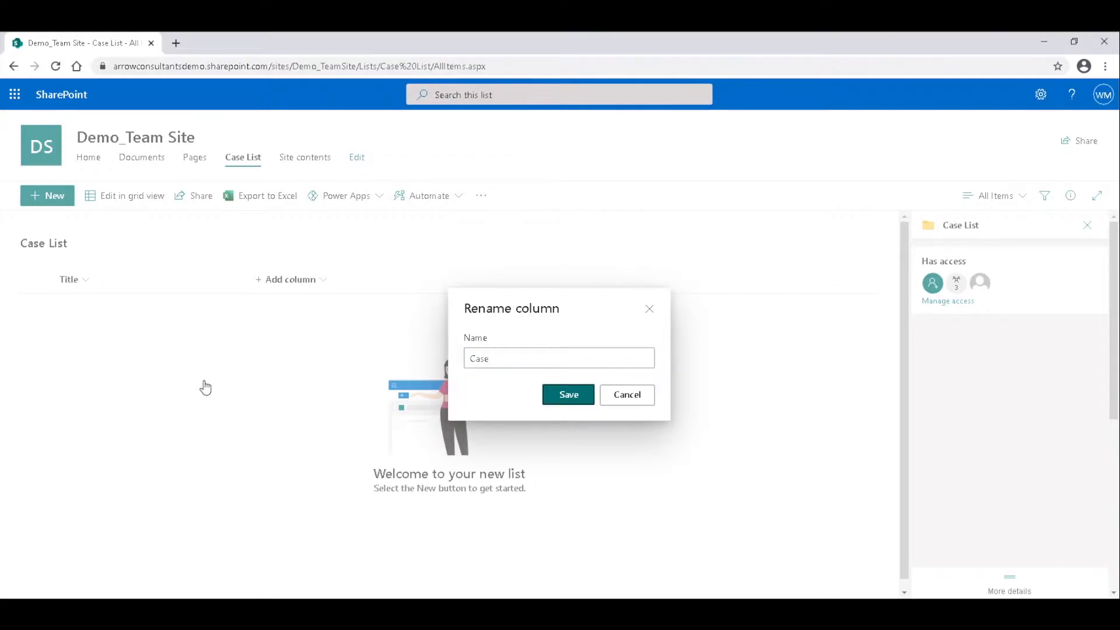
click(569, 395)
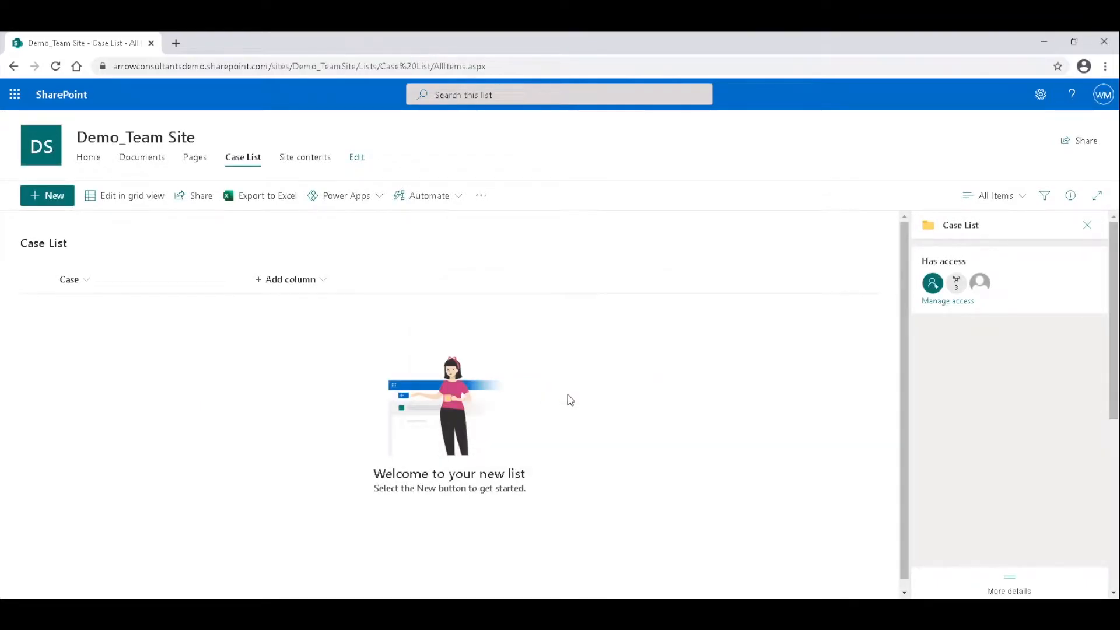
Step: Rename the list's first column to "SharePoint Site"
click(80, 283)
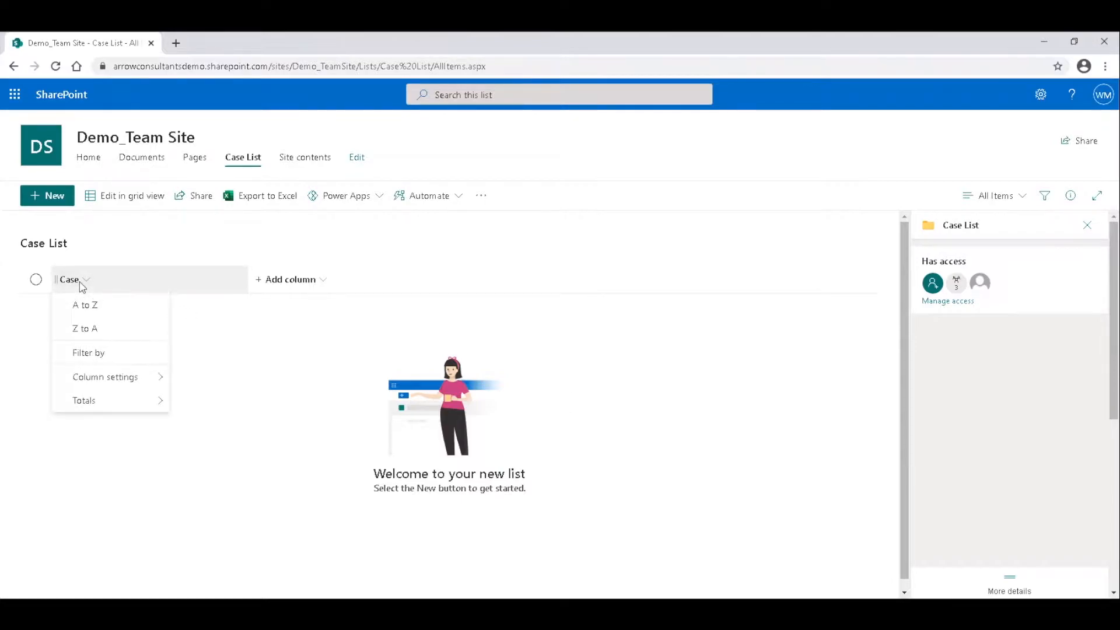
mouse_move(99, 380)
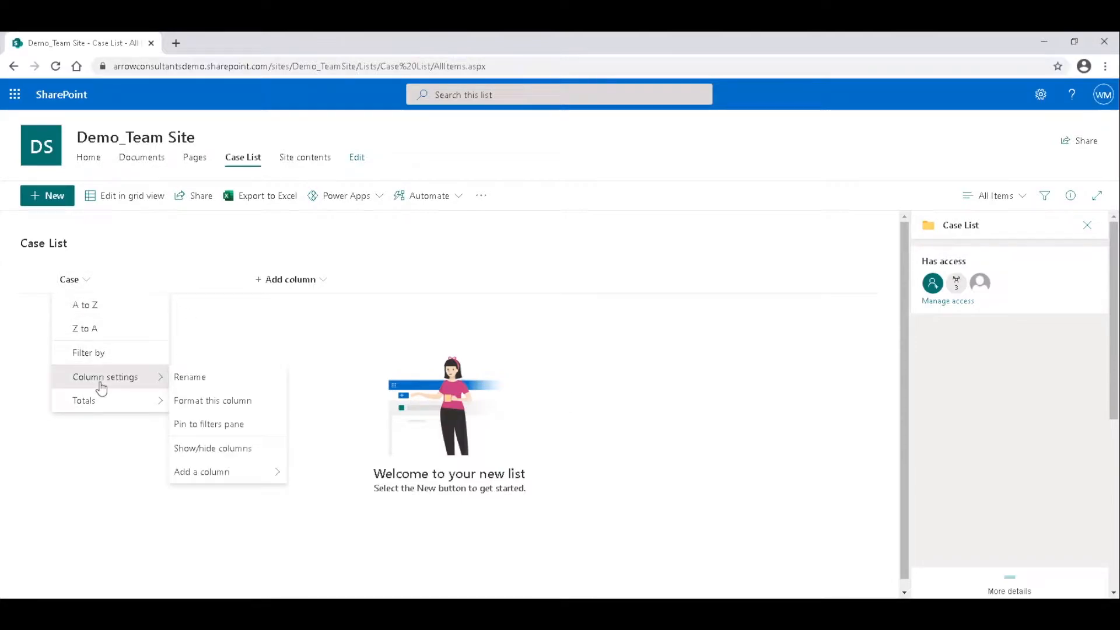
click(211, 387)
text(SharePoint Site)
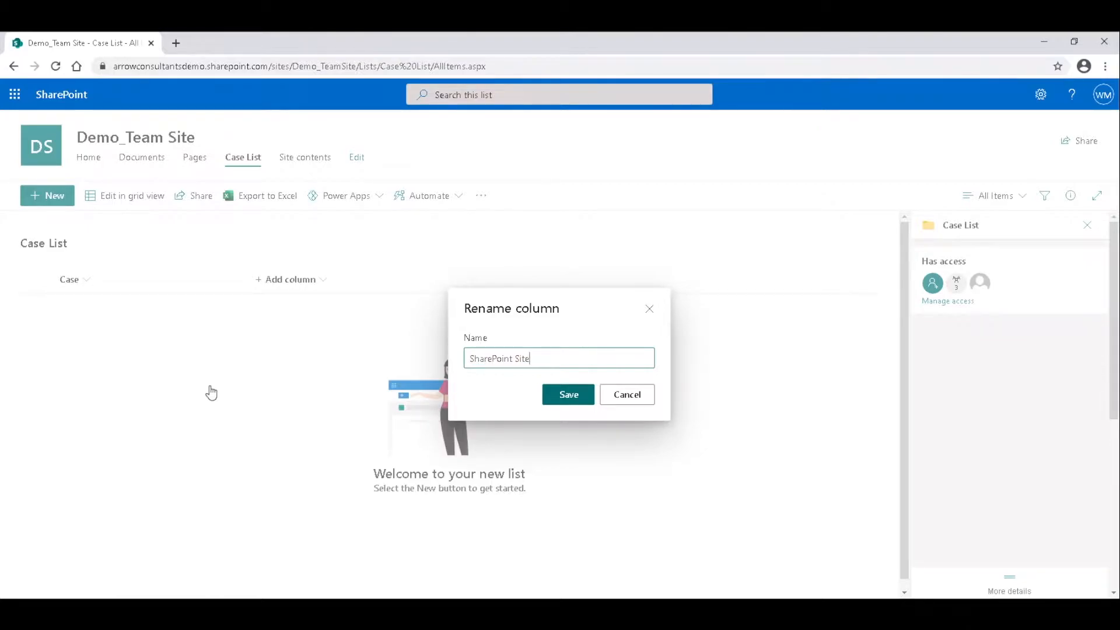
click(562, 395)
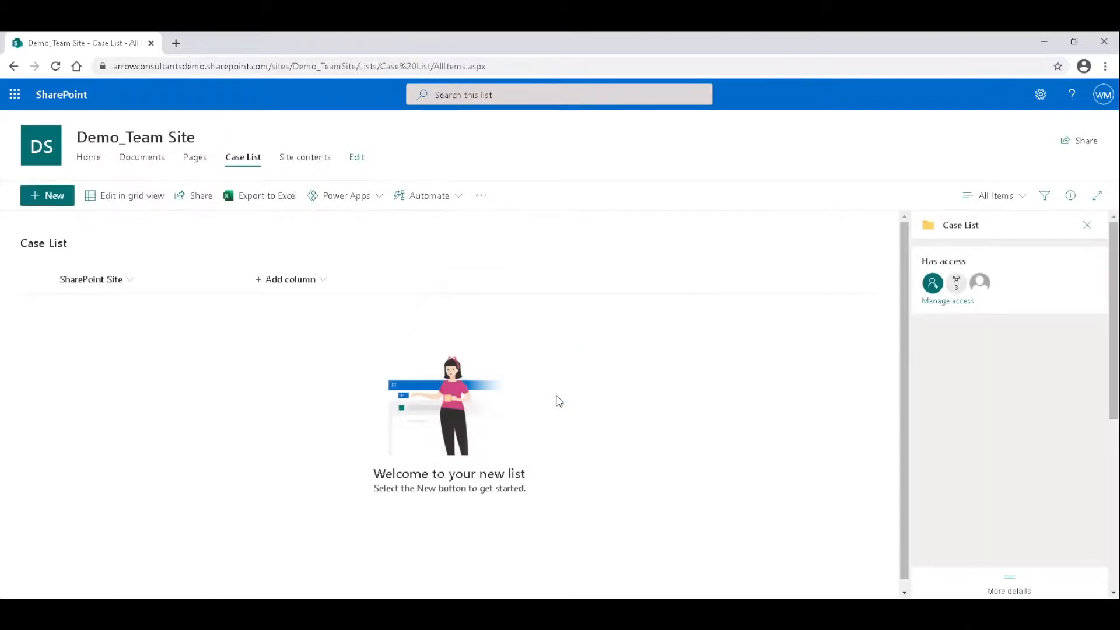
Step: Add a single line of text column named "Type of Case" with the description "Type of Case" to the Case List
click(325, 284)
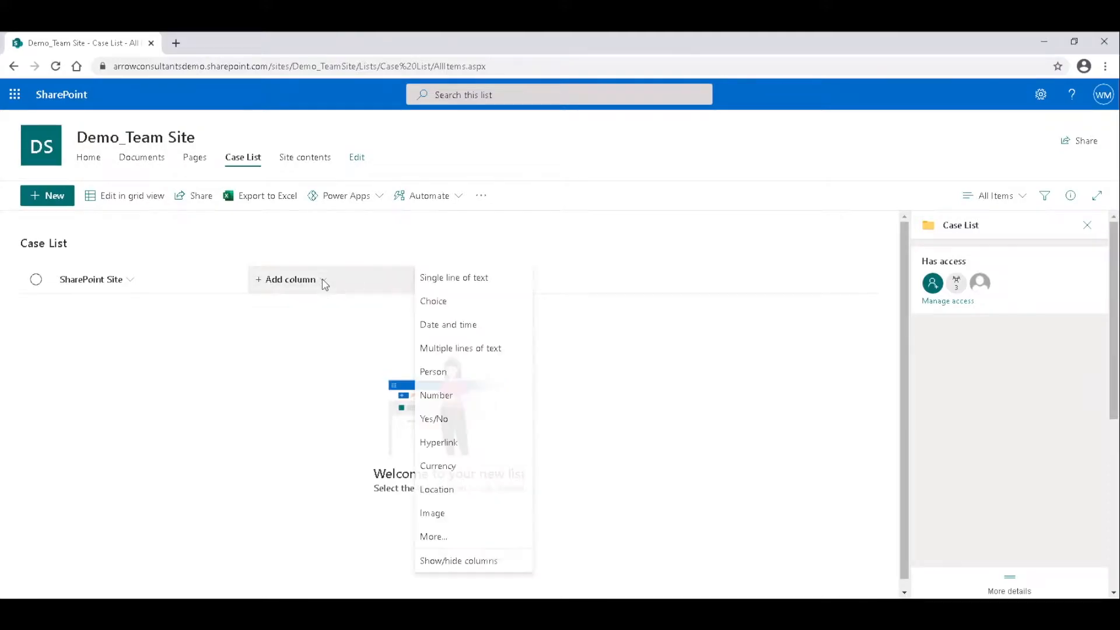
click(490, 281)
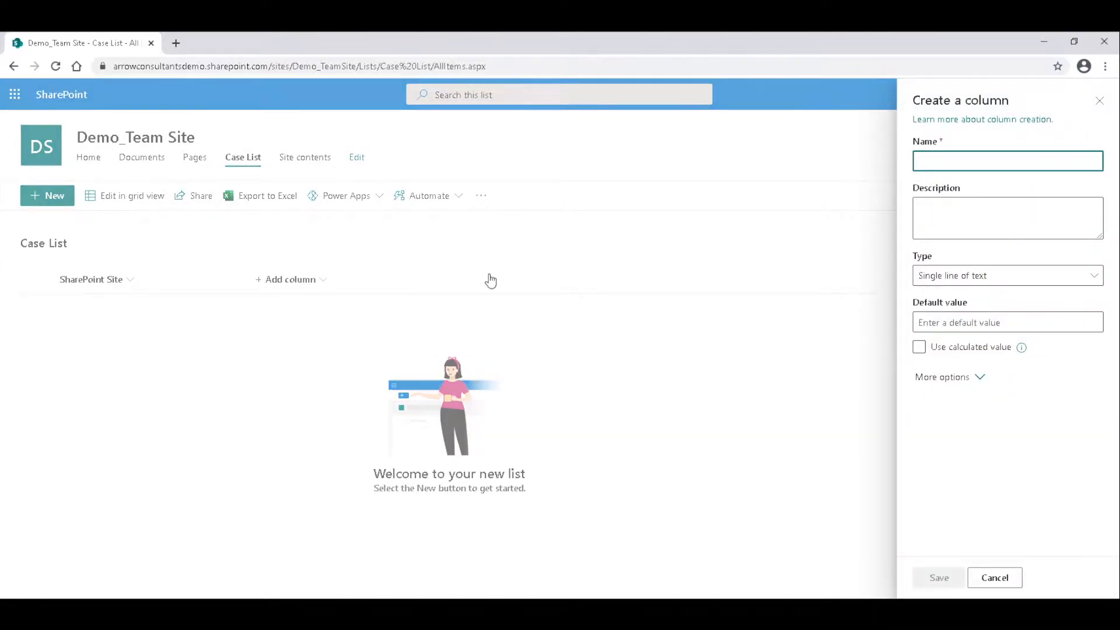
text(Type of Case)
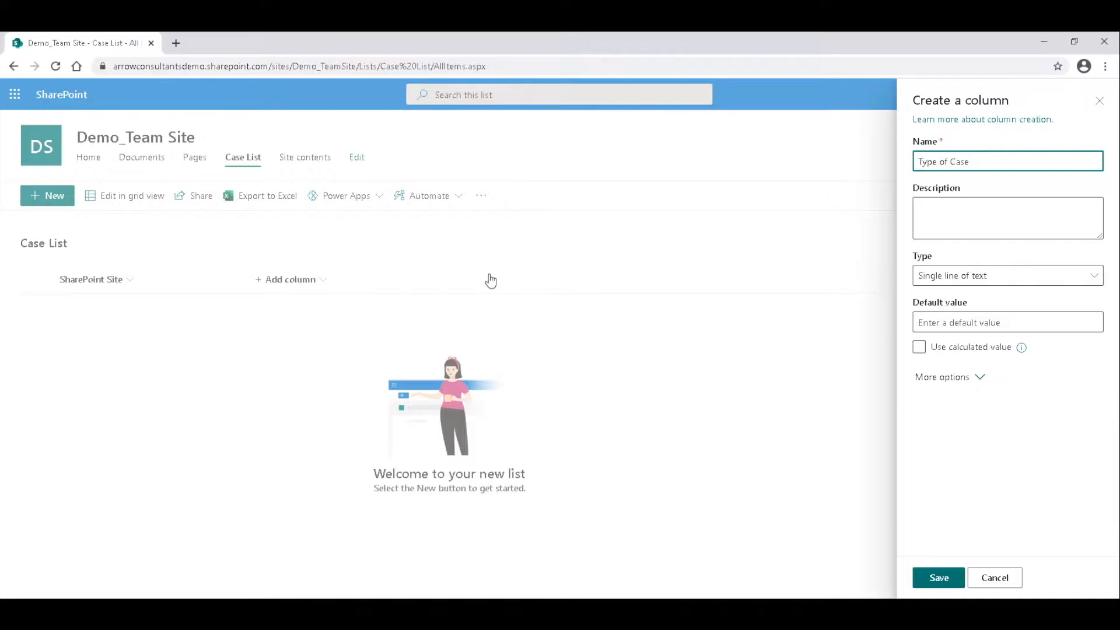
click(954, 206)
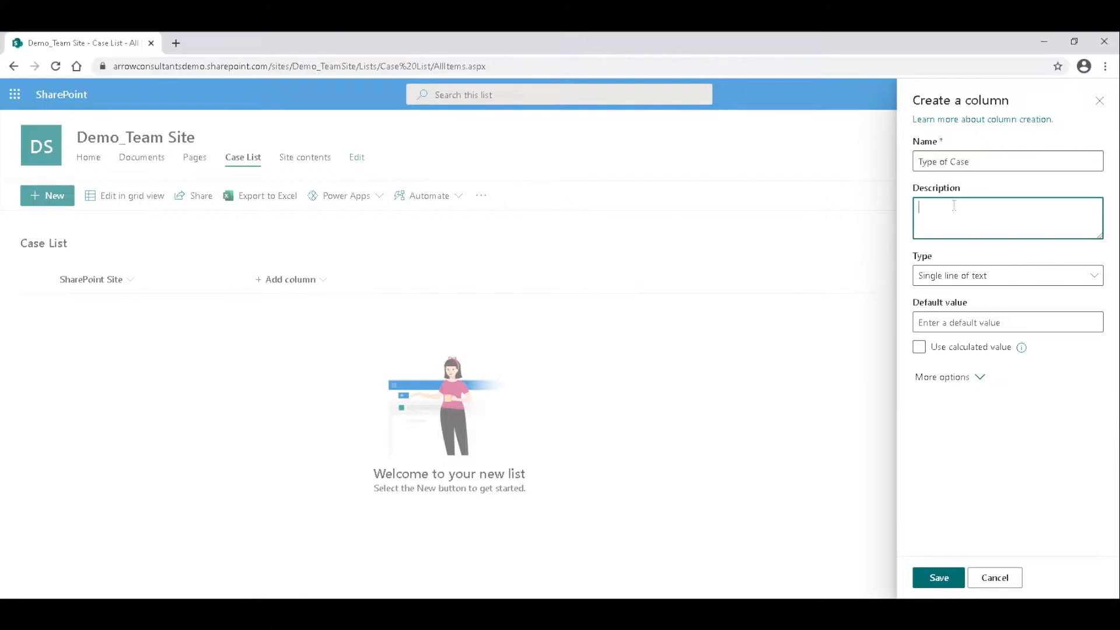
text(Type of Case)
click(941, 579)
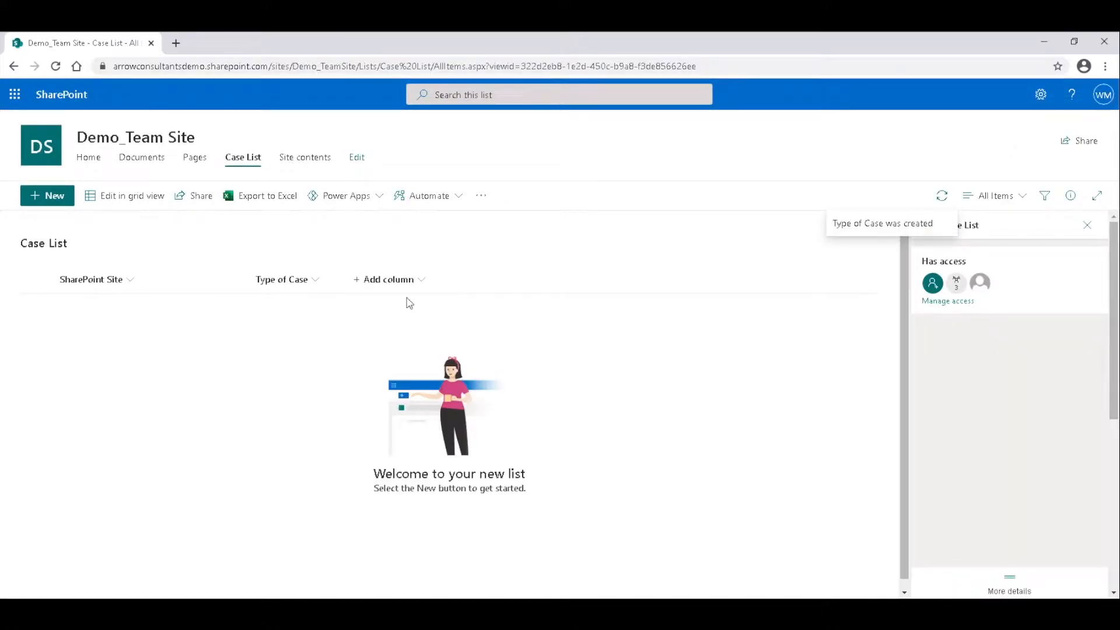
Step: Add a Hyperlink column named "Hyperlink to SP Site" with the description "Hyperlink to SharePoint site"
click(415, 279)
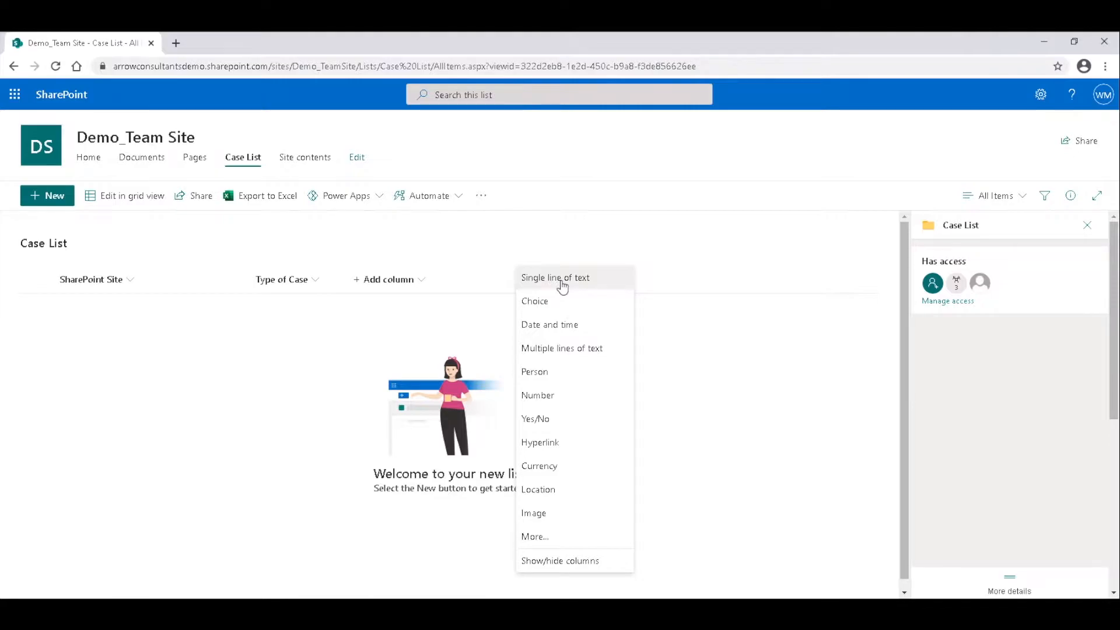
click(541, 444)
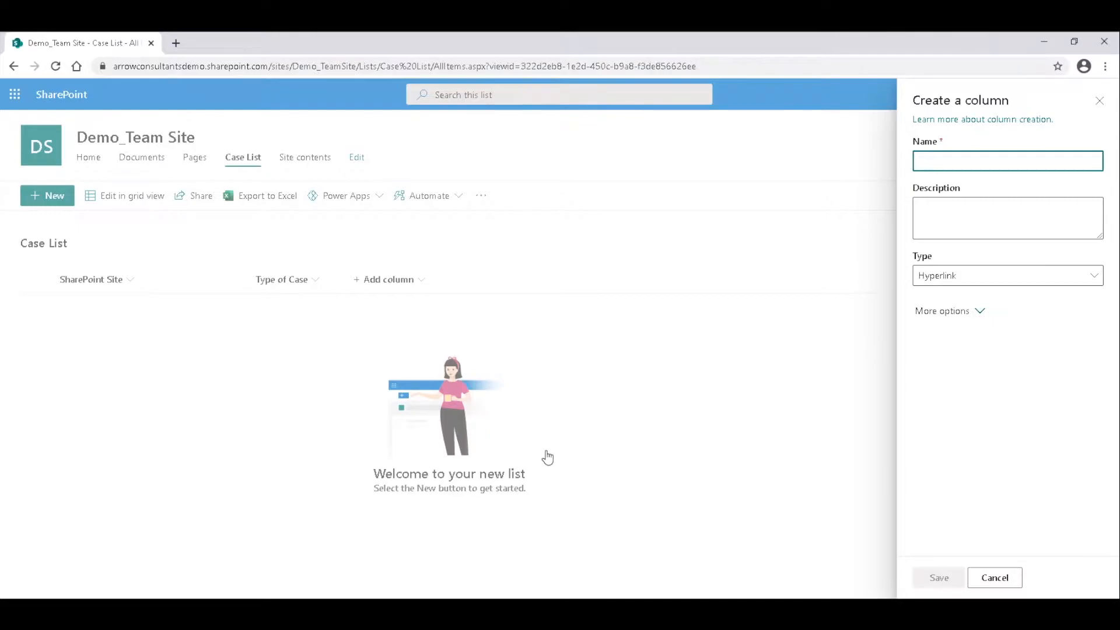
text(Hyperlink to SP Site)
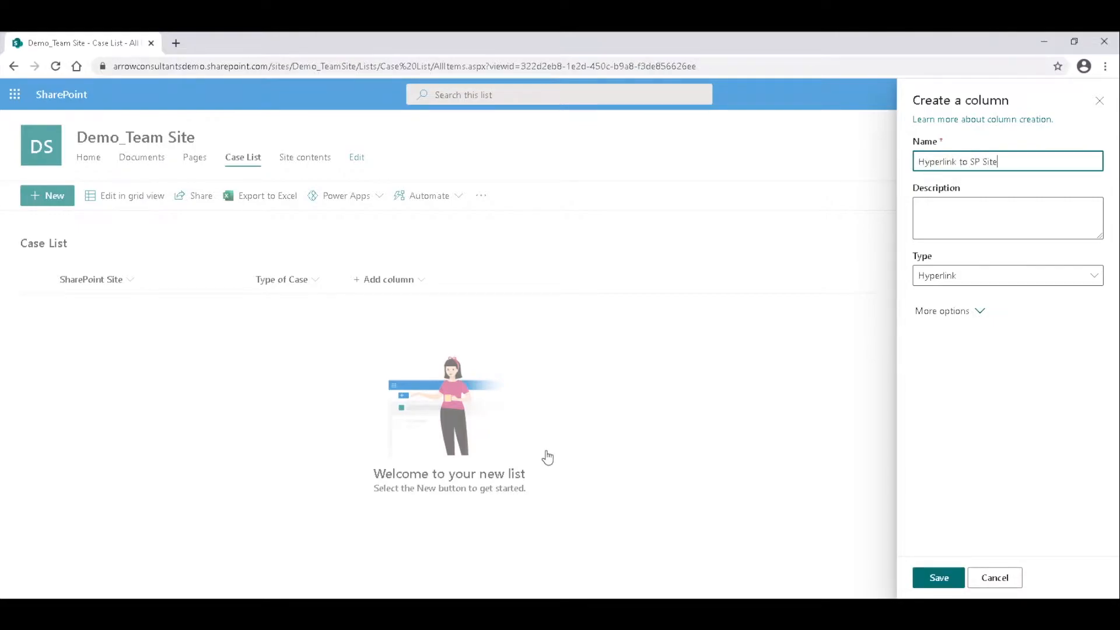
click(941, 224)
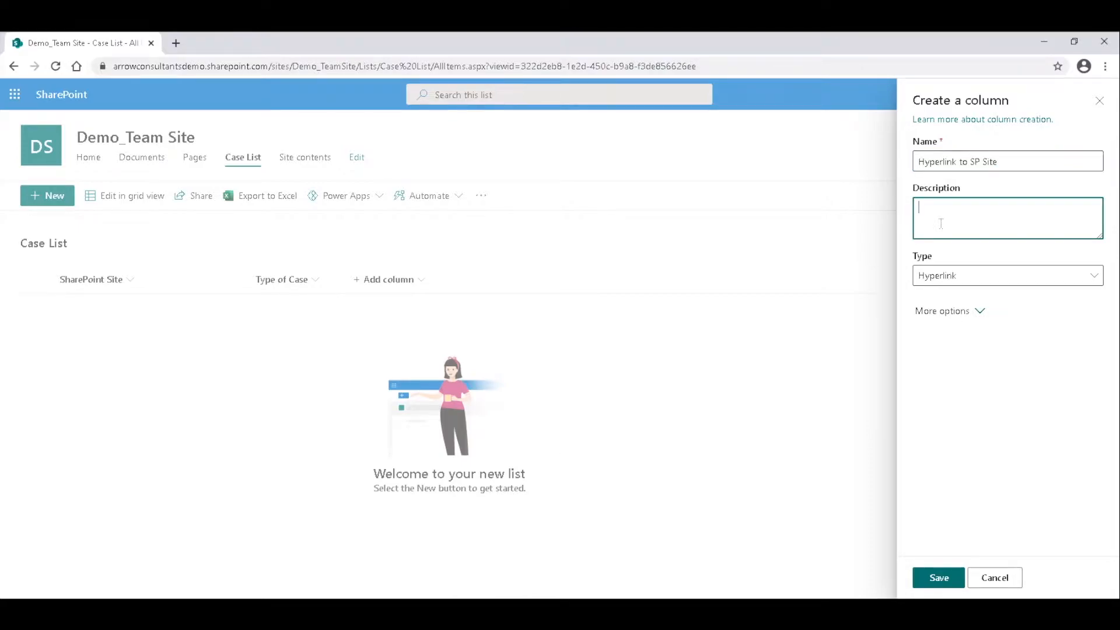
text(Hyperlink to SharePoint site)
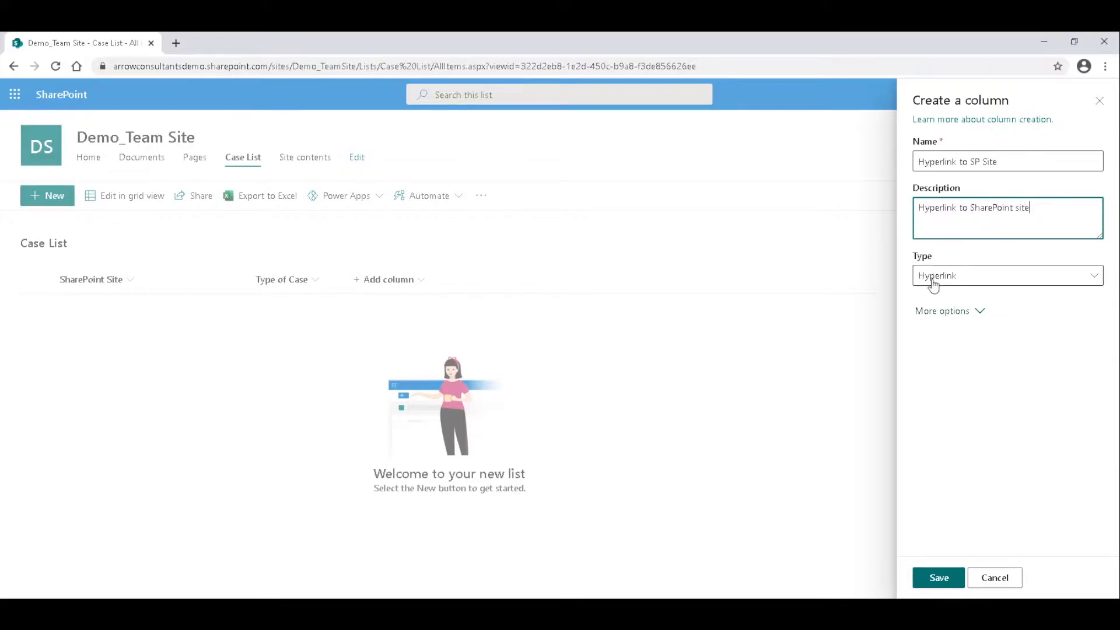
click(929, 580)
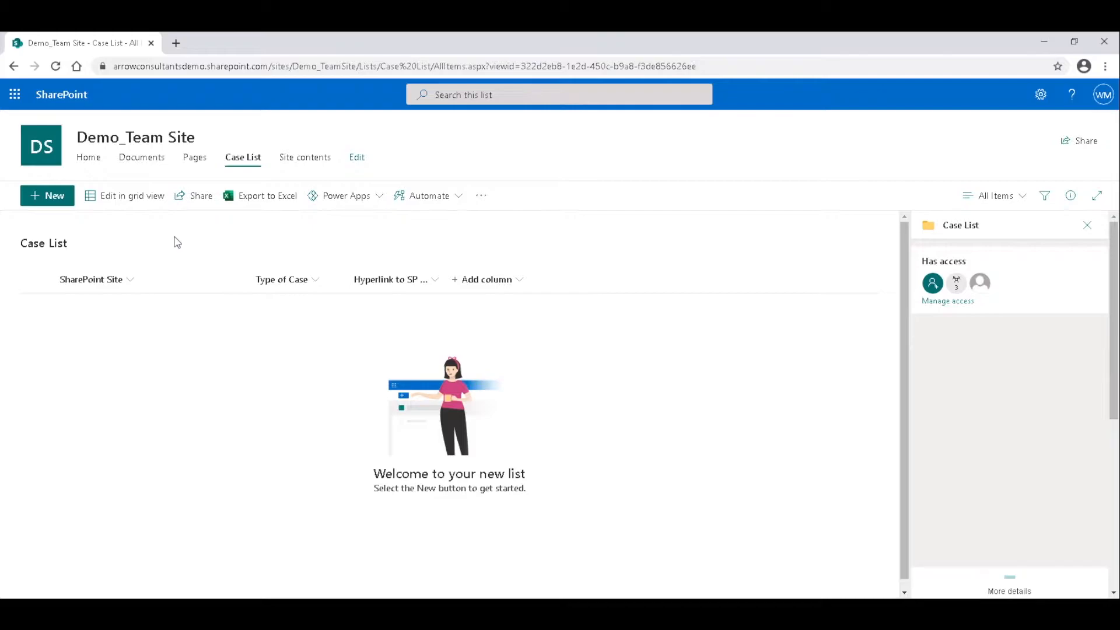
Step: In grid view, add a first list item with SharePoint Site "Masterclass" and Type of Case "Premise Liability"
click(53, 200)
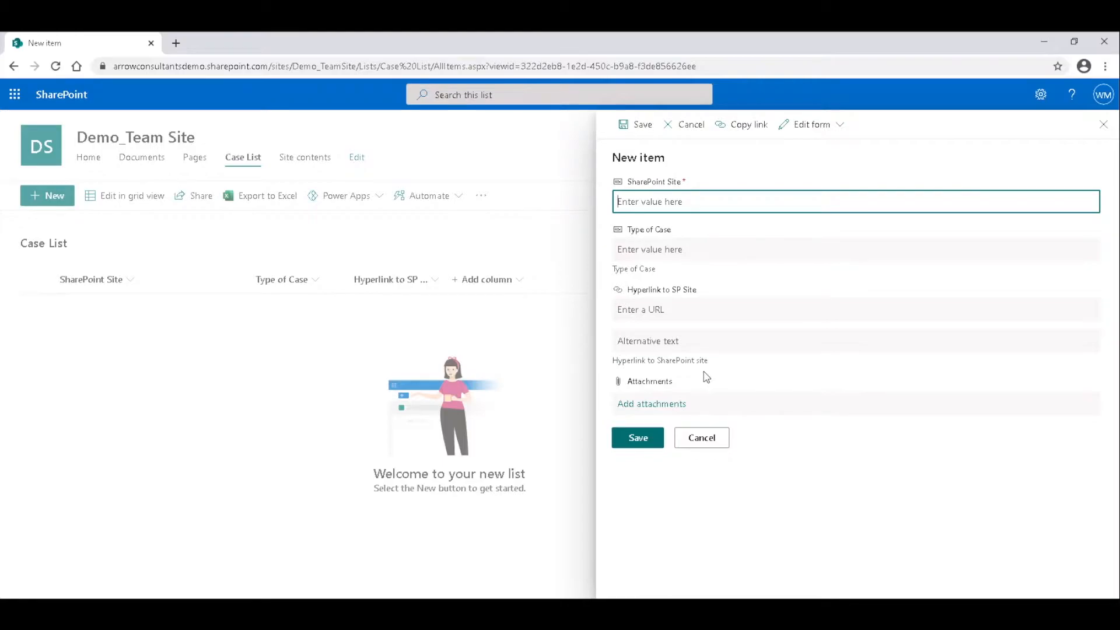
click(709, 440)
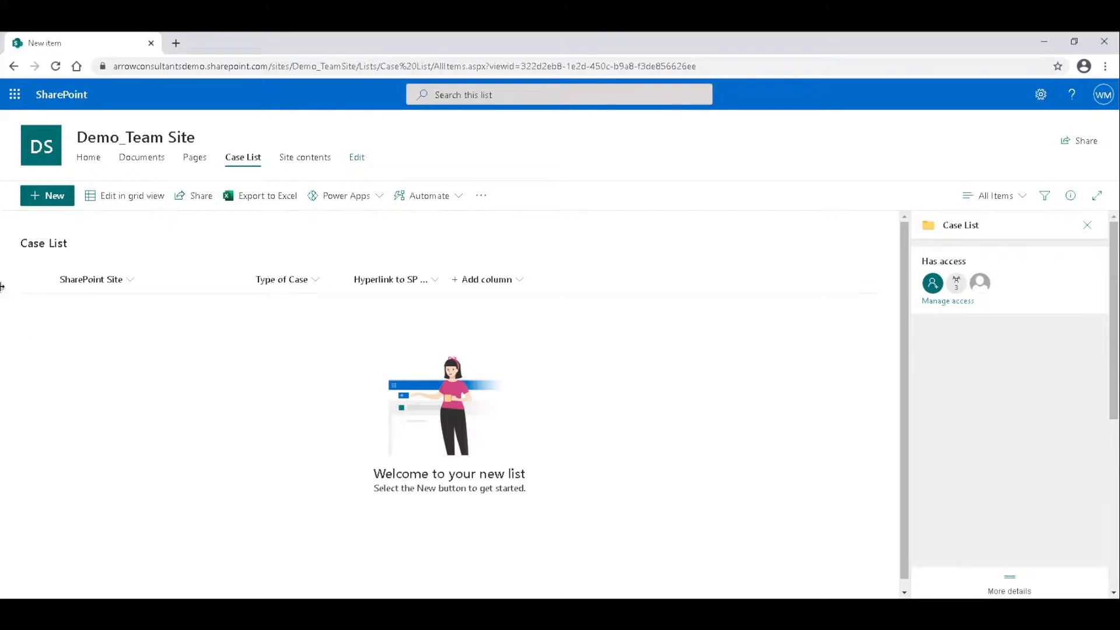
click(131, 197)
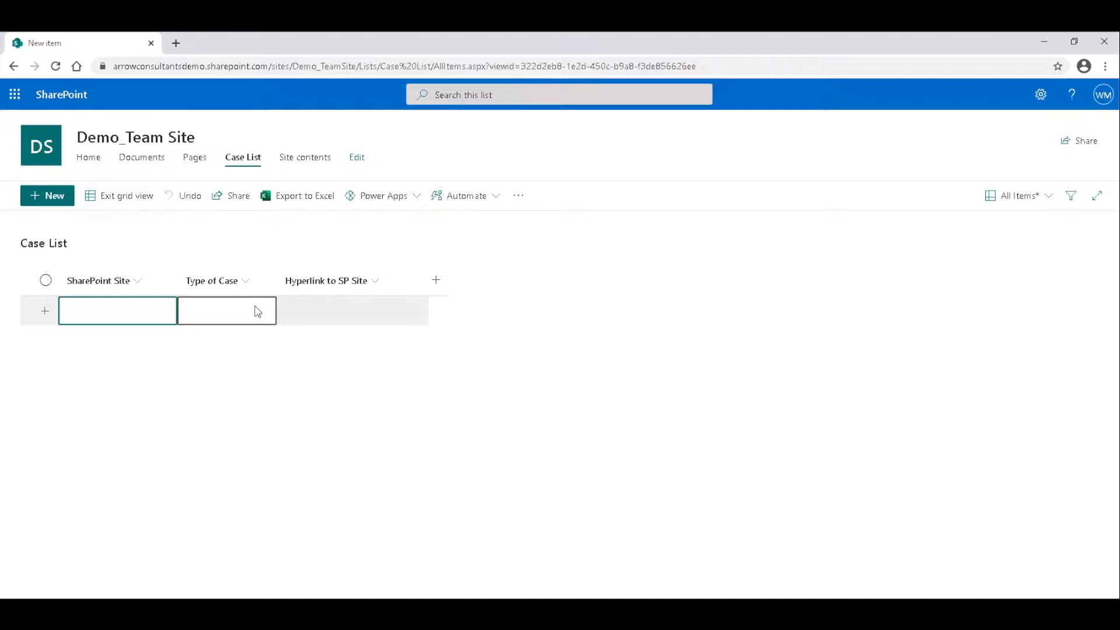
click(134, 314)
text(Masterclass)
key(Tab)
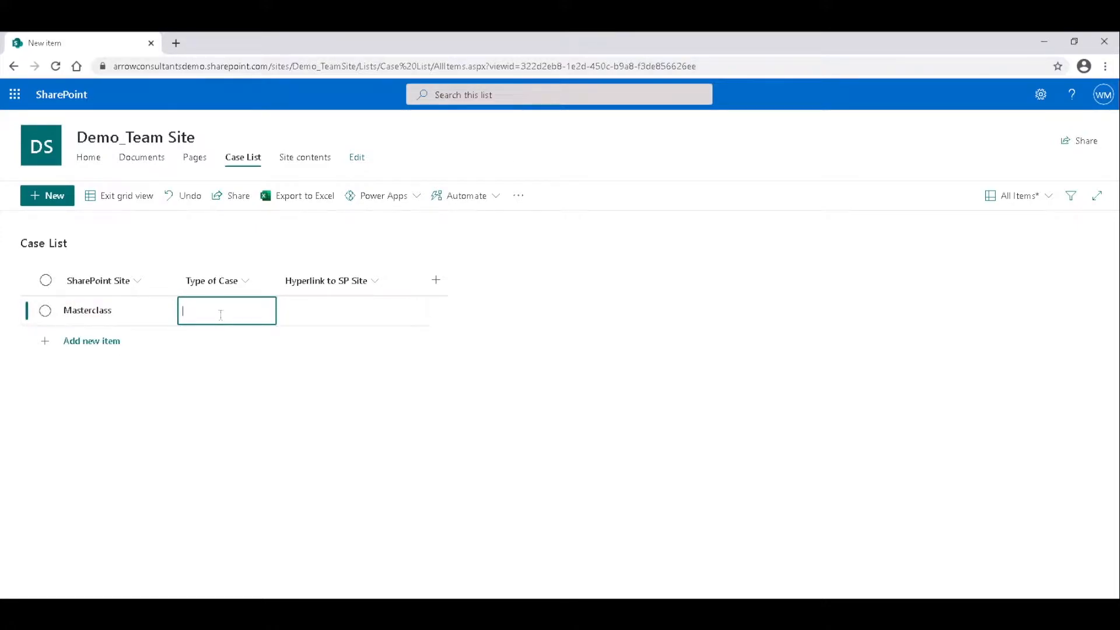
text(Premise Liability)
key(Tab)
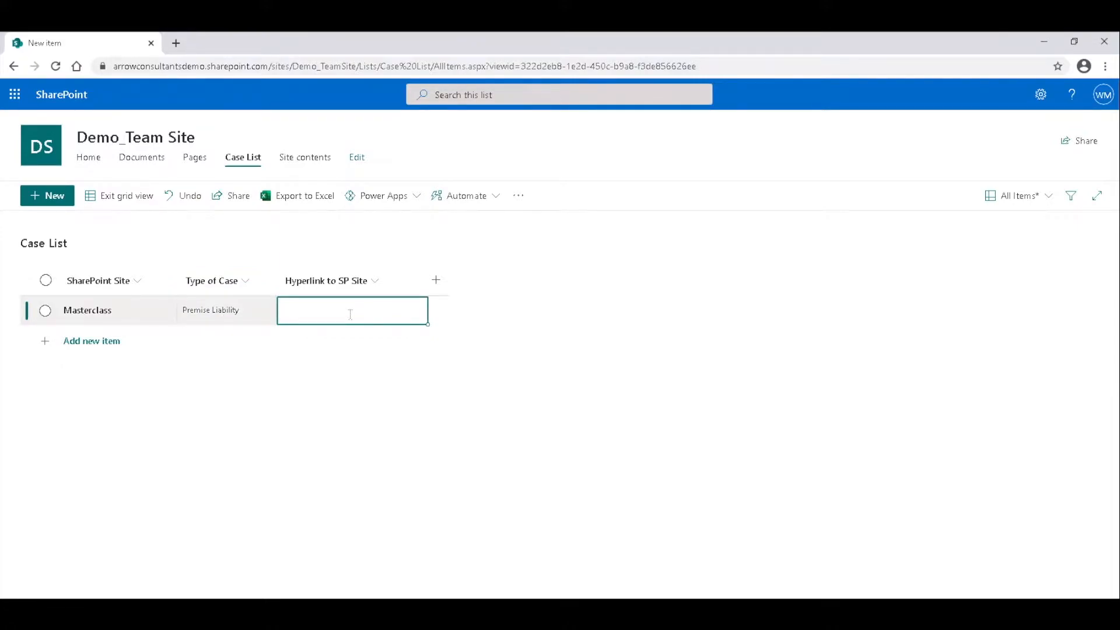
Step: Add a second list item with SharePoint Site "Case 2" and Type of Case "Auto Accident"
key(Tab)
key(Return)
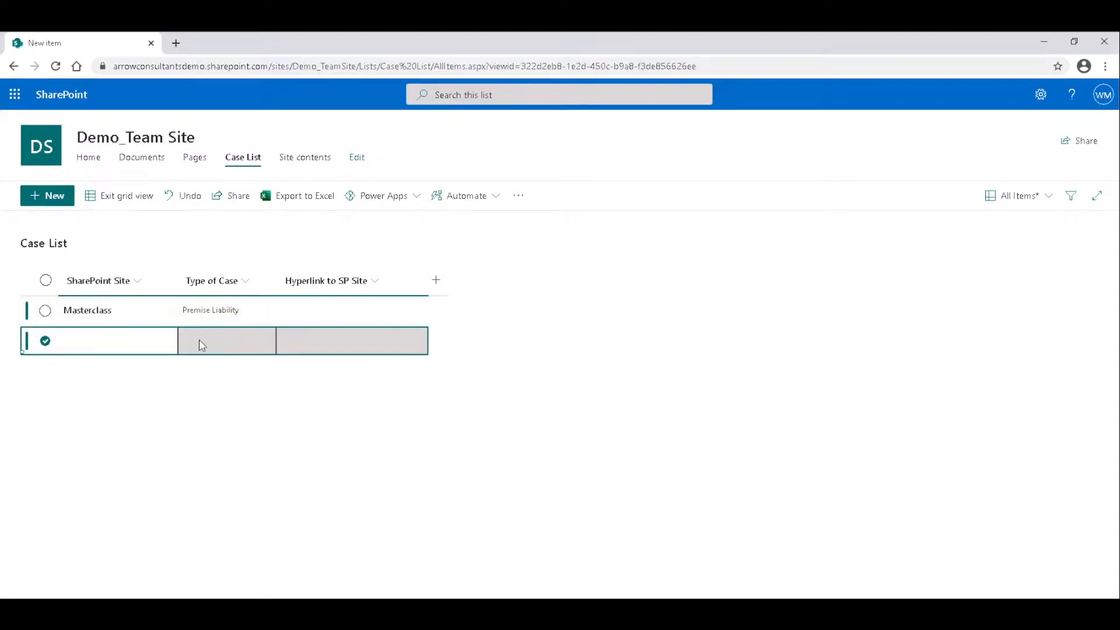
click(108, 344)
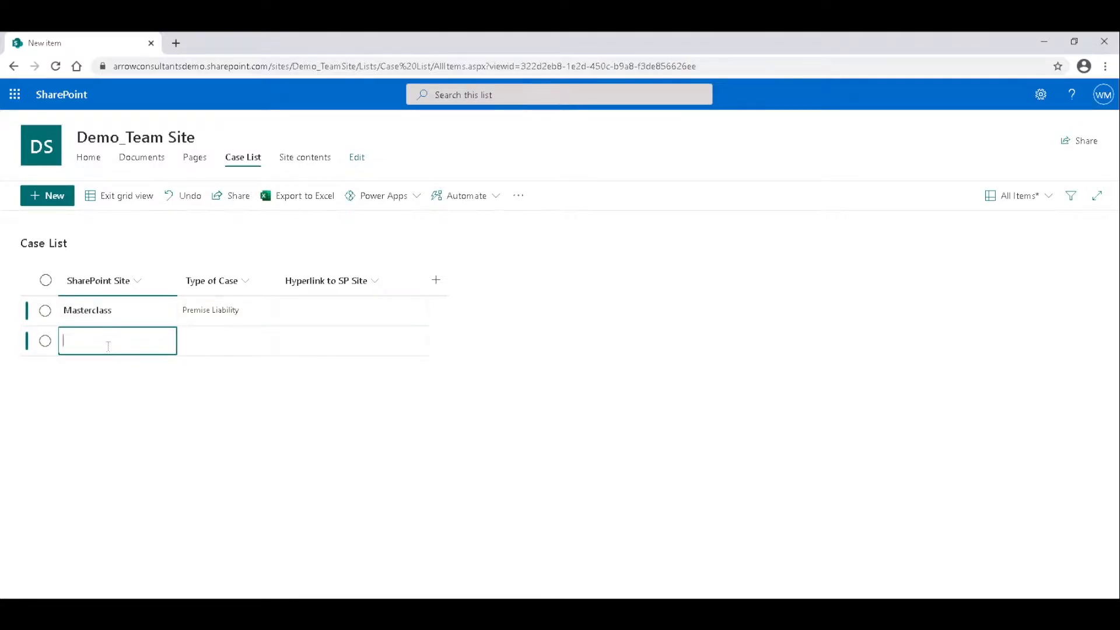
text(Case 2)
key(Tab)
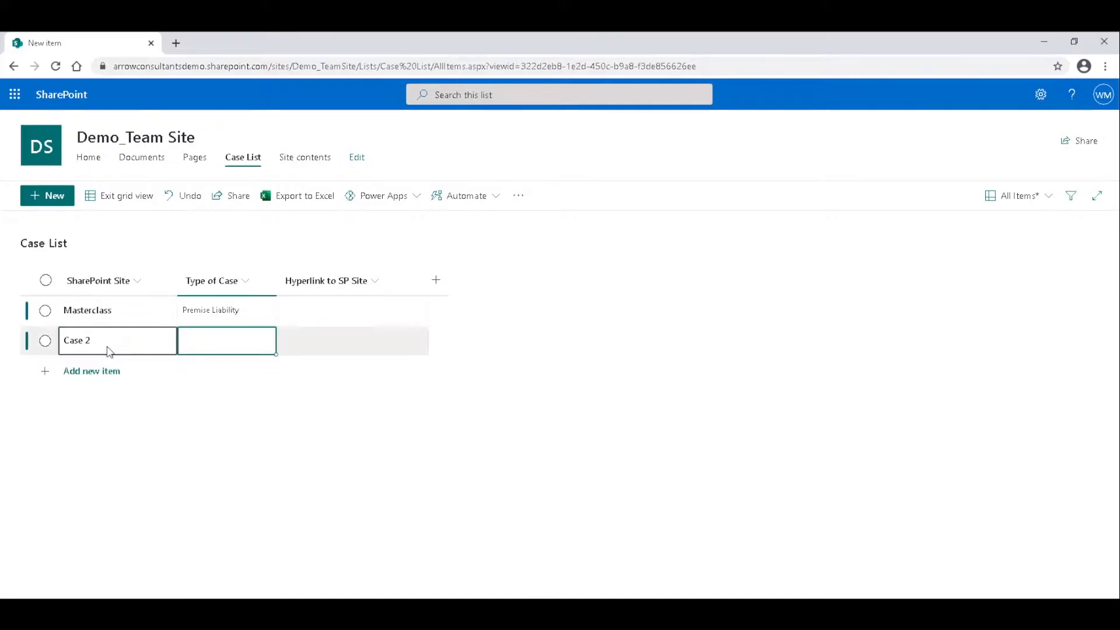
click(199, 340)
text(Auto)
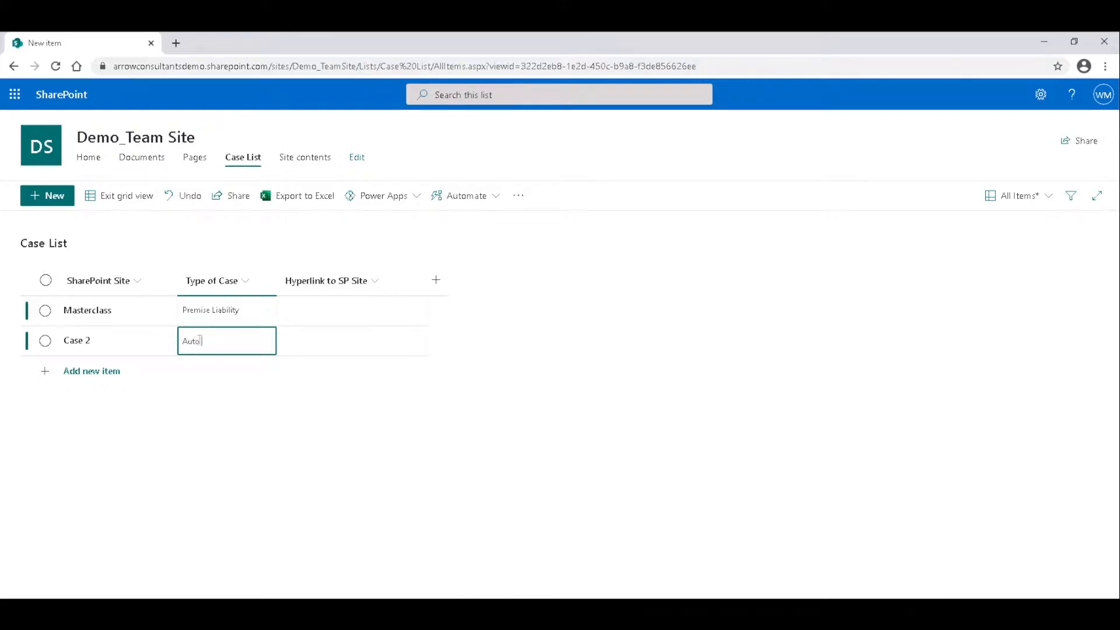
text( Accident)
key(Return)
Step: Add a third list item with SharePoint Site "Case 3" and Type of Case "Dog Bite"
key(Return)
text(Case 3)
key(Tab)
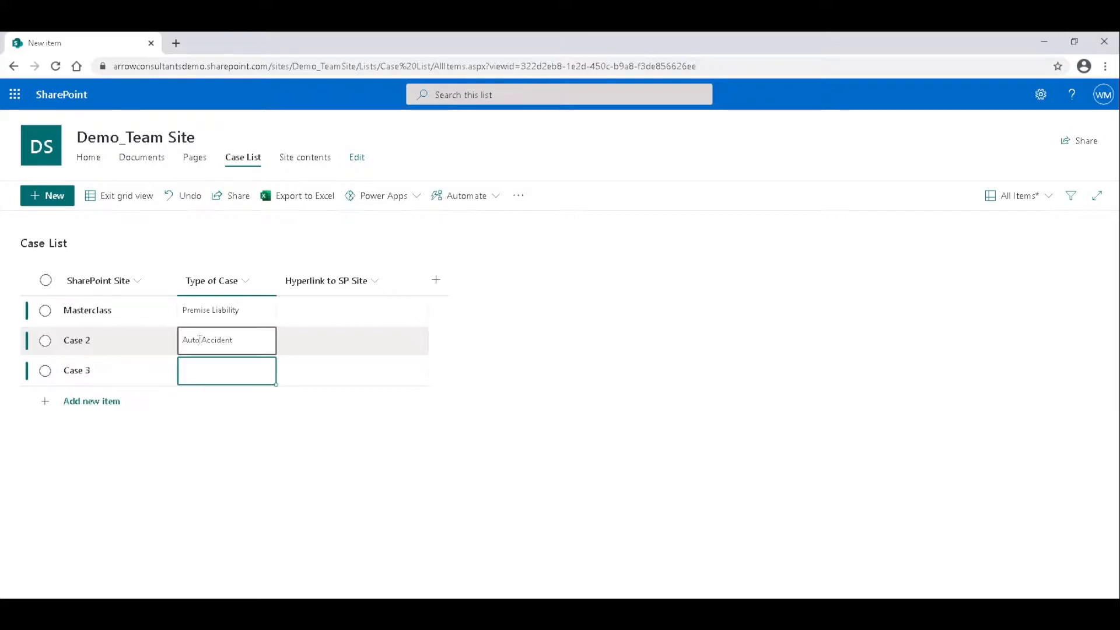
text(Dog Bite)
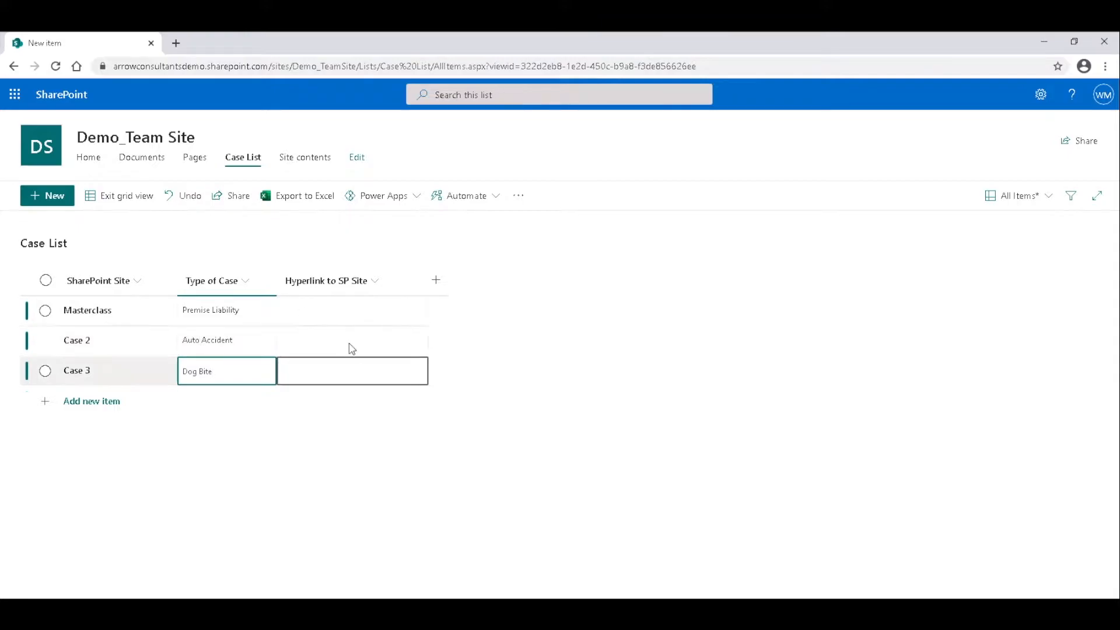
Step: Open the SharePoint start page in a new browser tab, go to the Masterclass_v2 site and copy its URL
click(345, 313)
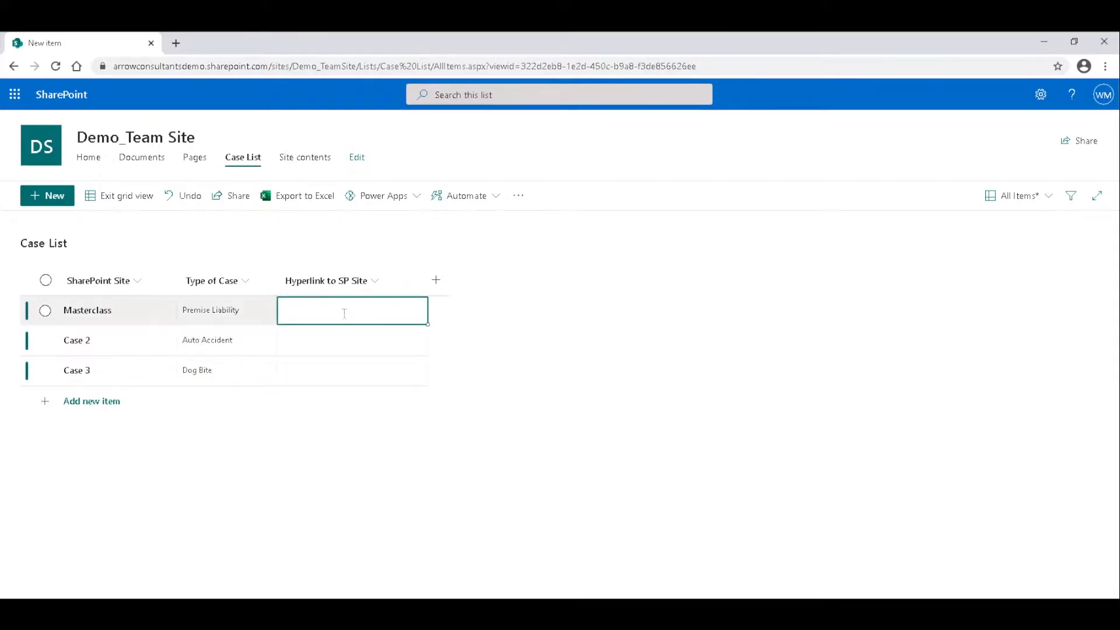
right_click(54, 95)
click(84, 105)
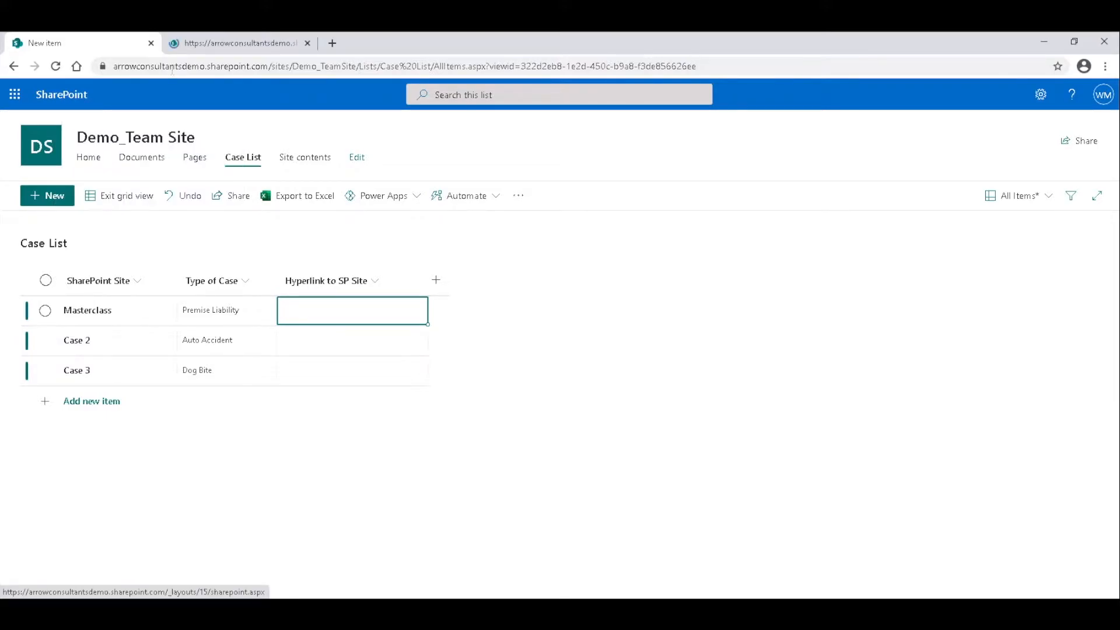
click(223, 47)
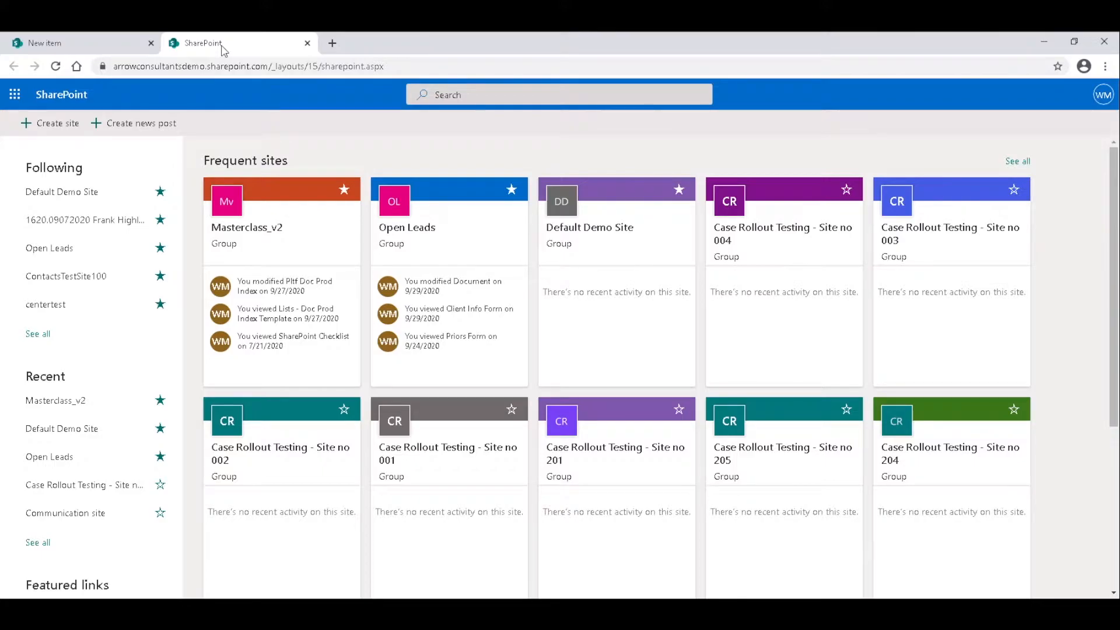
click(297, 239)
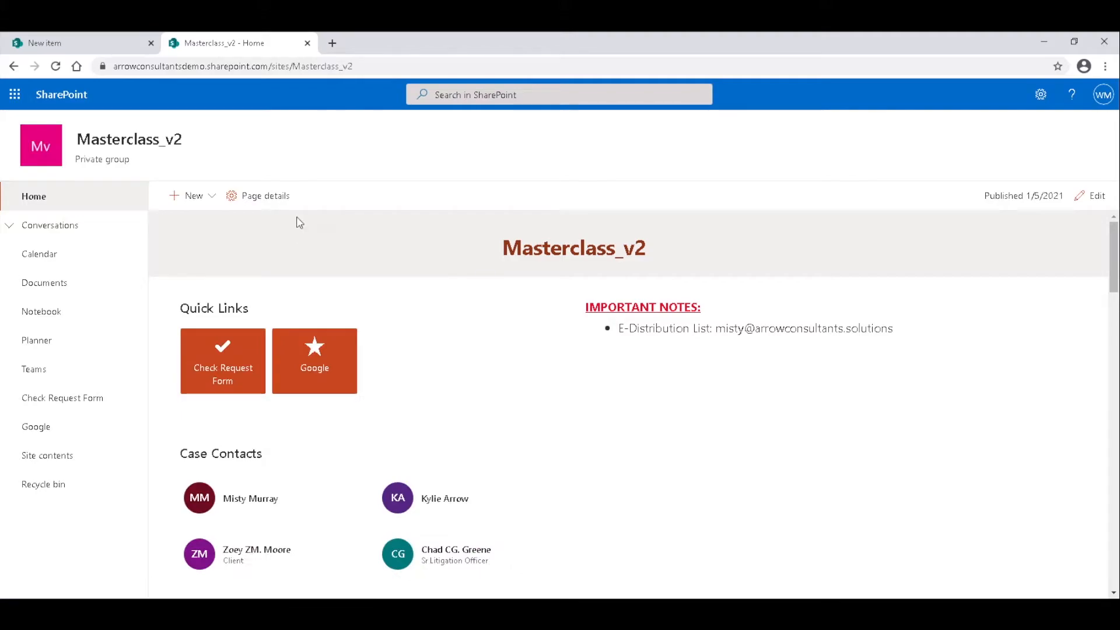
click(275, 68)
right_click(275, 67)
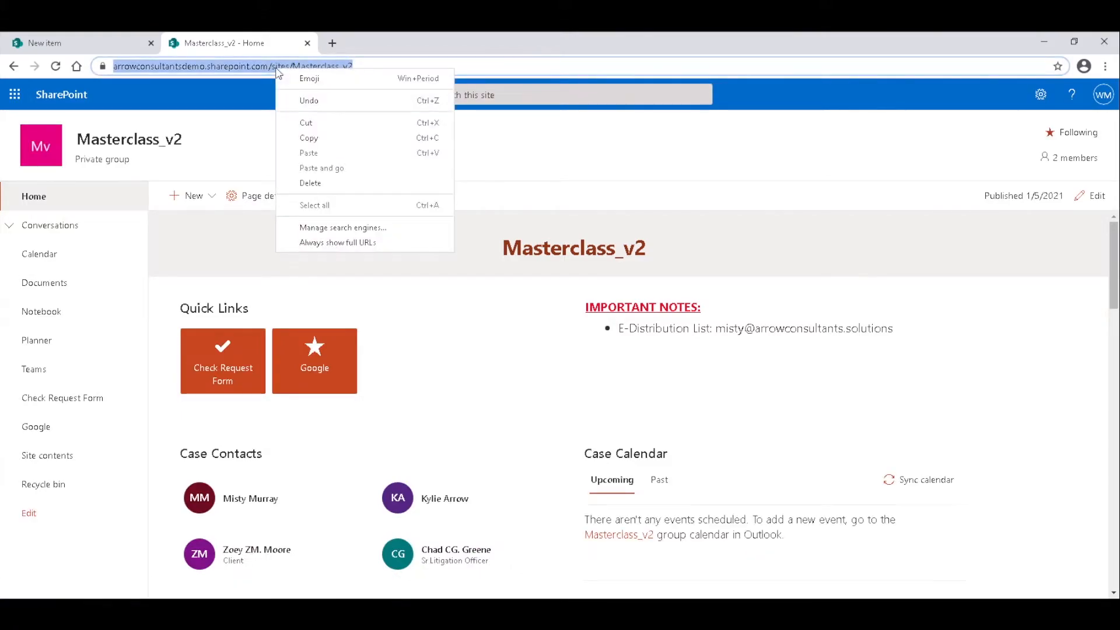
click(310, 138)
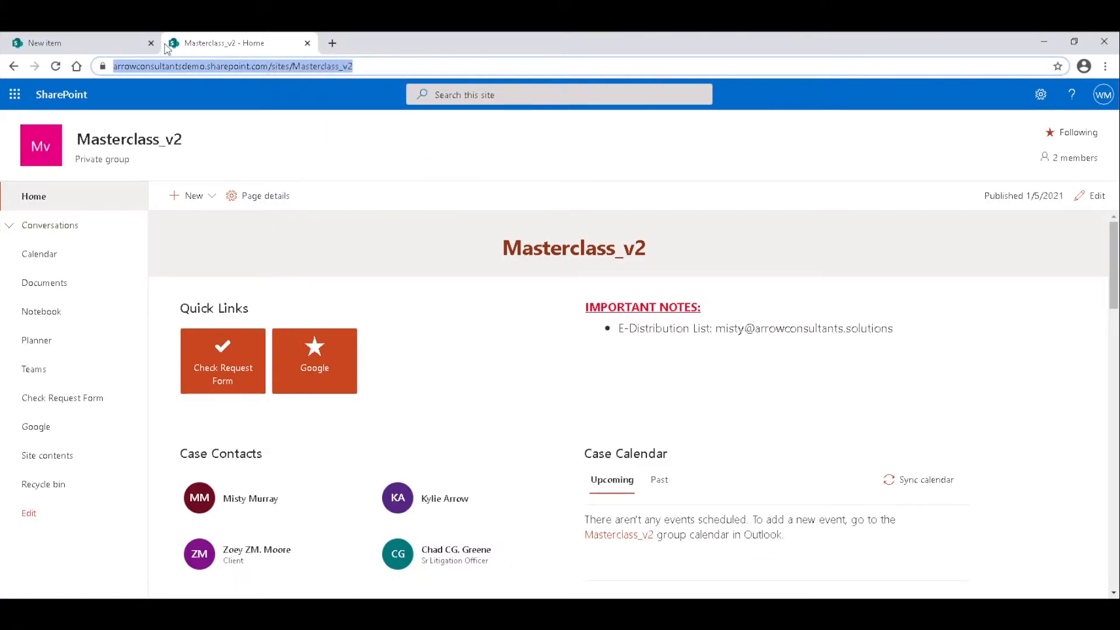
Step: Back in the Case List, link the Masterclass item's hyperlink cell to the copied Masterclass_v2 URL with display text "Masterclass_SP Site"
click(107, 46)
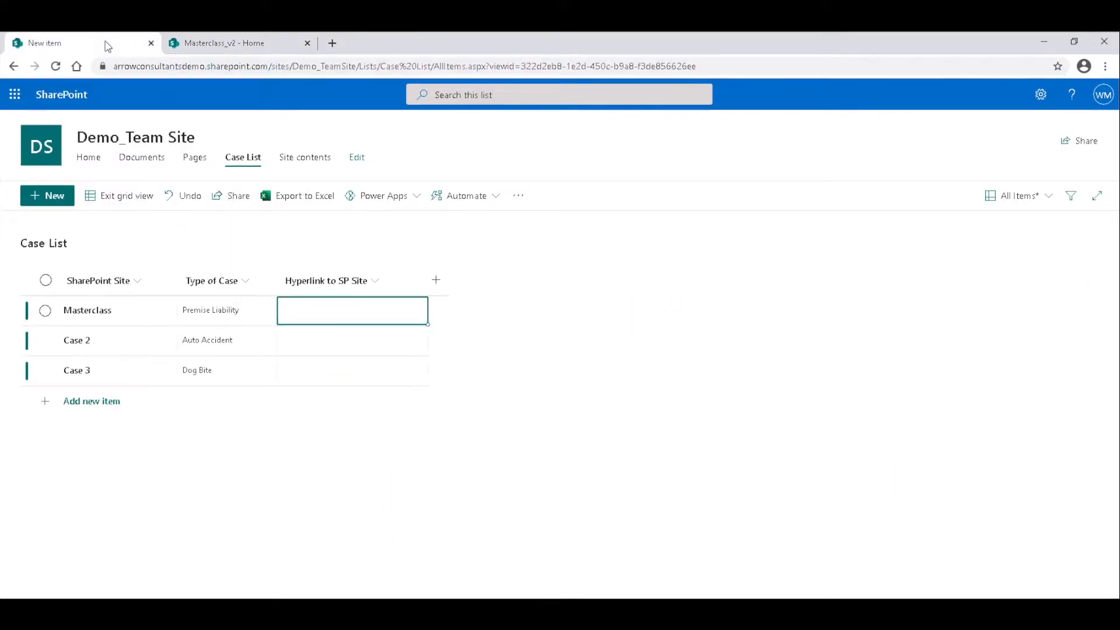
click(316, 313)
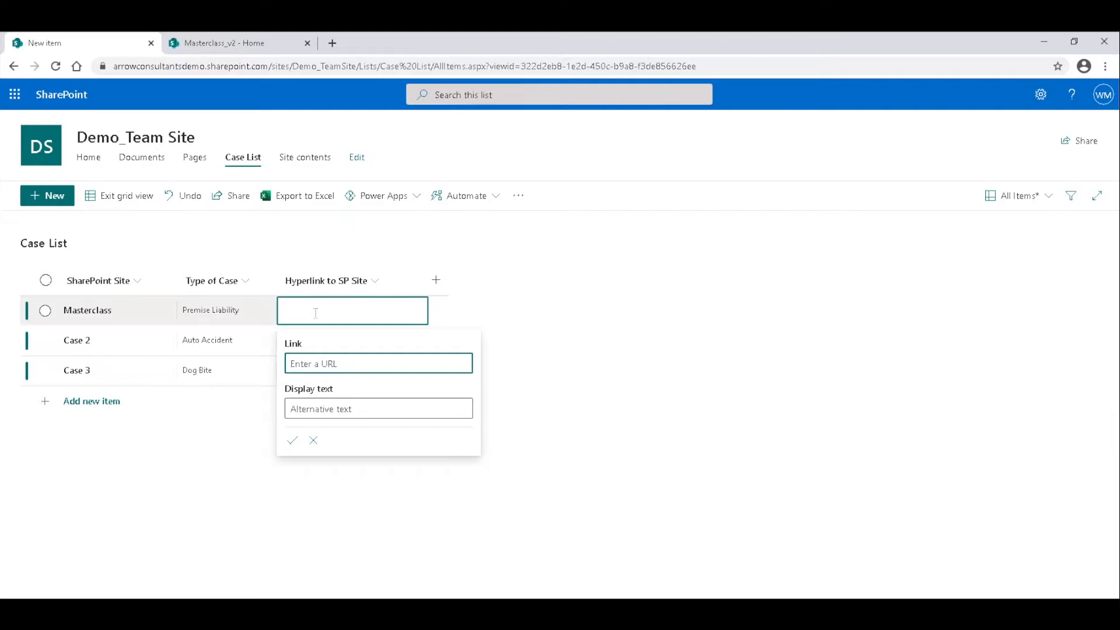
key(ctrl+v)
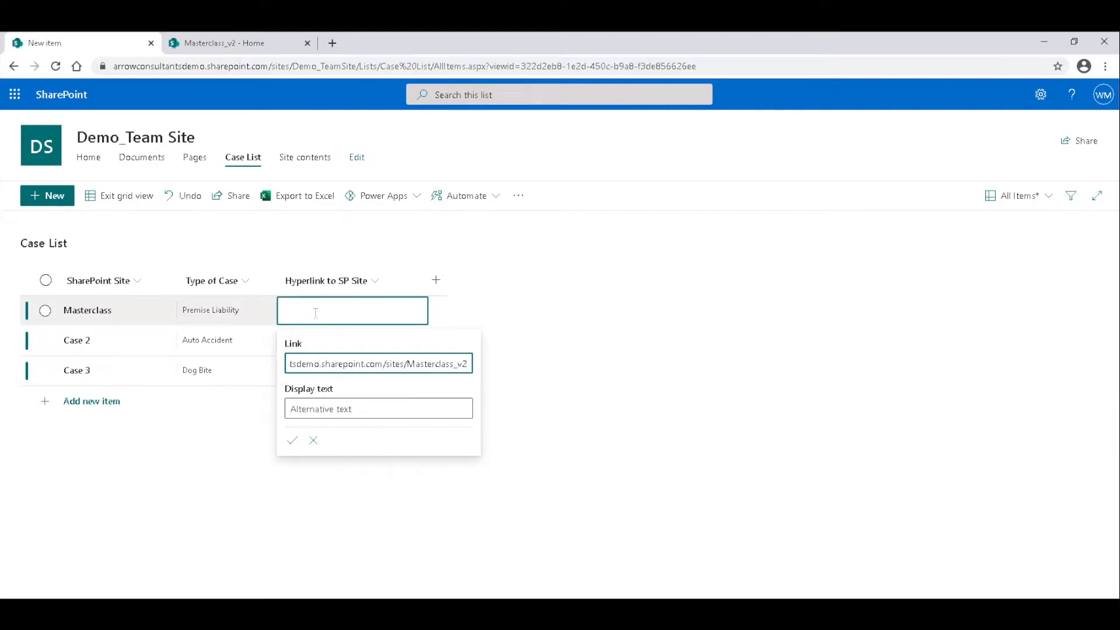
click(374, 408)
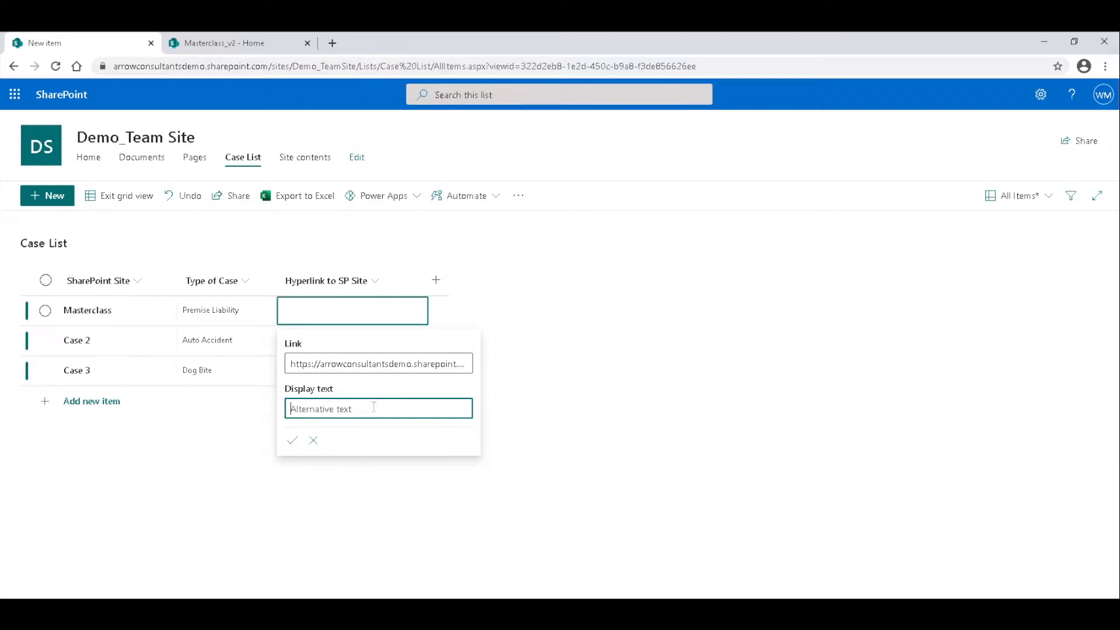
text(Masterclass_SP Site)
click(292, 441)
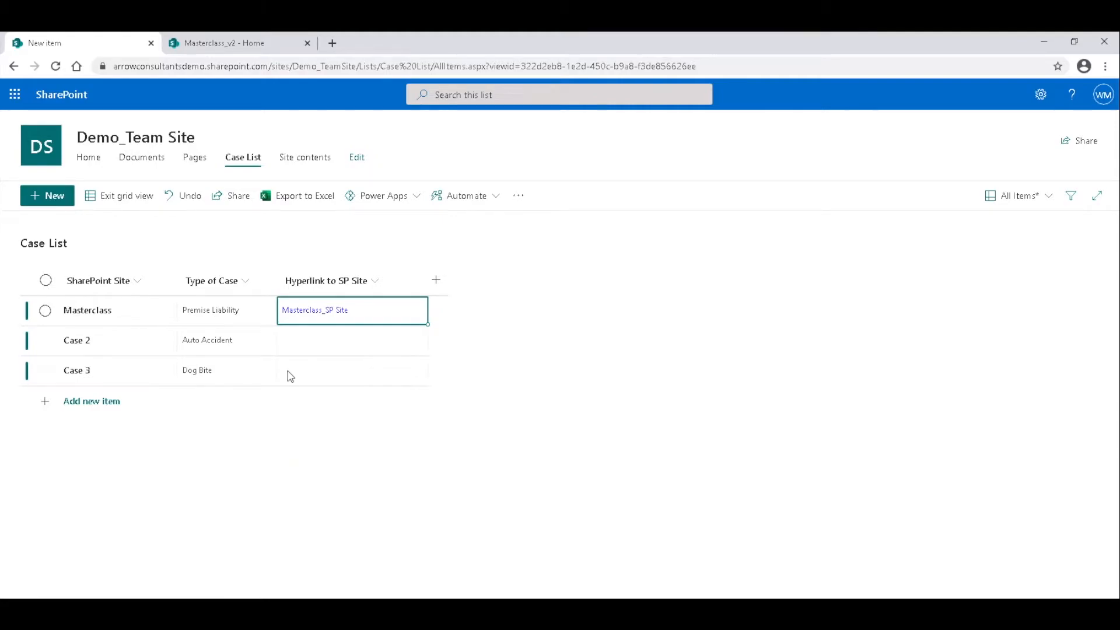
Step: Link the Case 2 item's hyperlink cell to the copied Masterclass_v2 URL with display text "Case 2_SP Site"
click(349, 344)
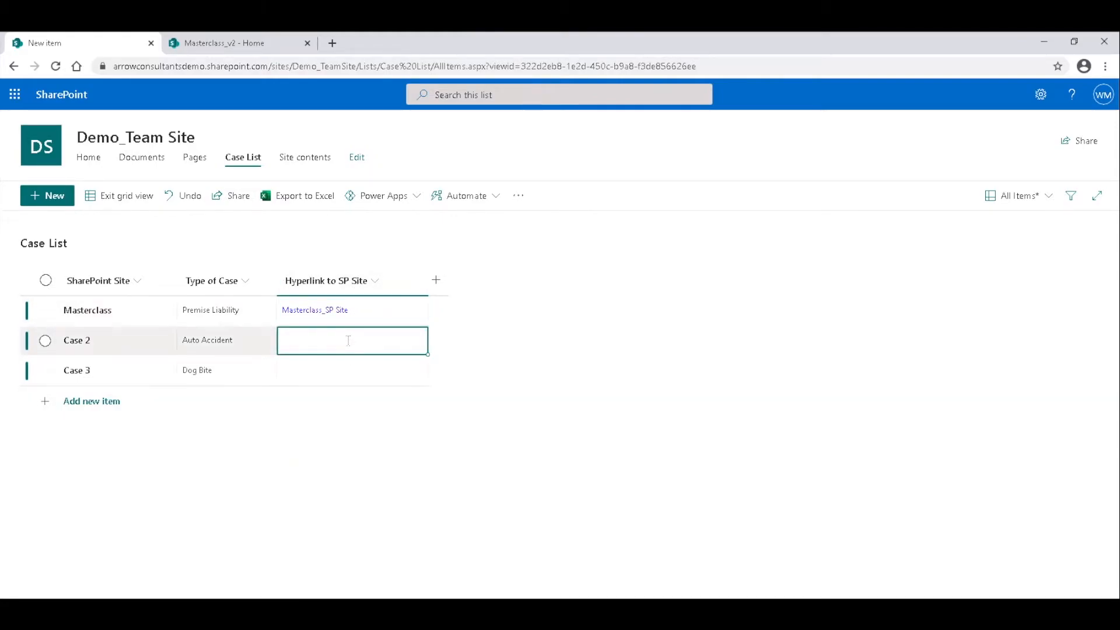
click(348, 341)
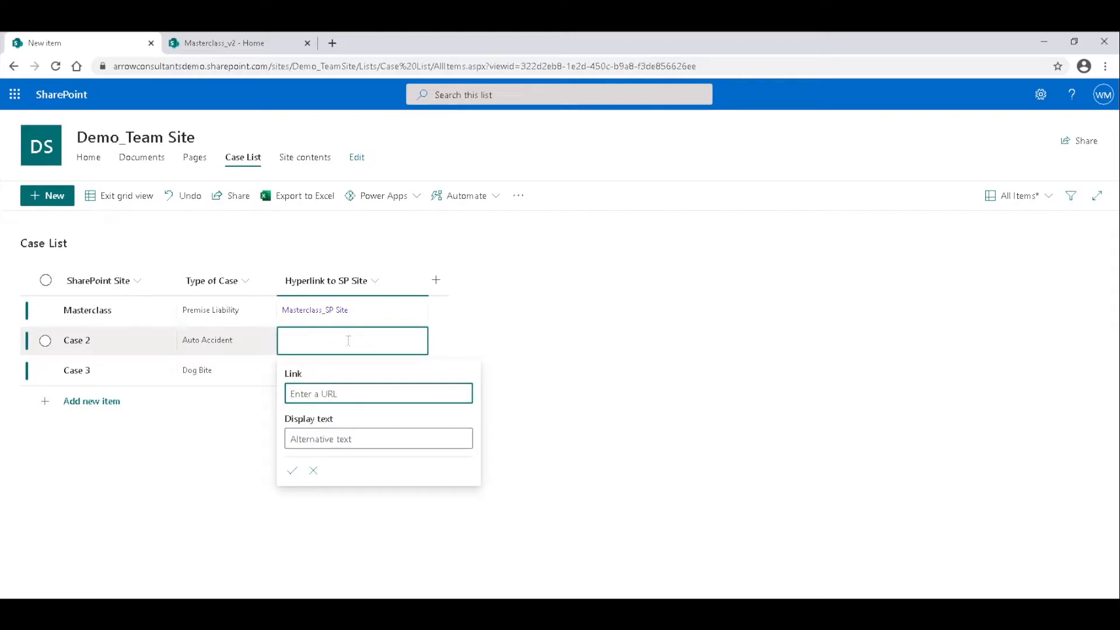
key(ctrl+v)
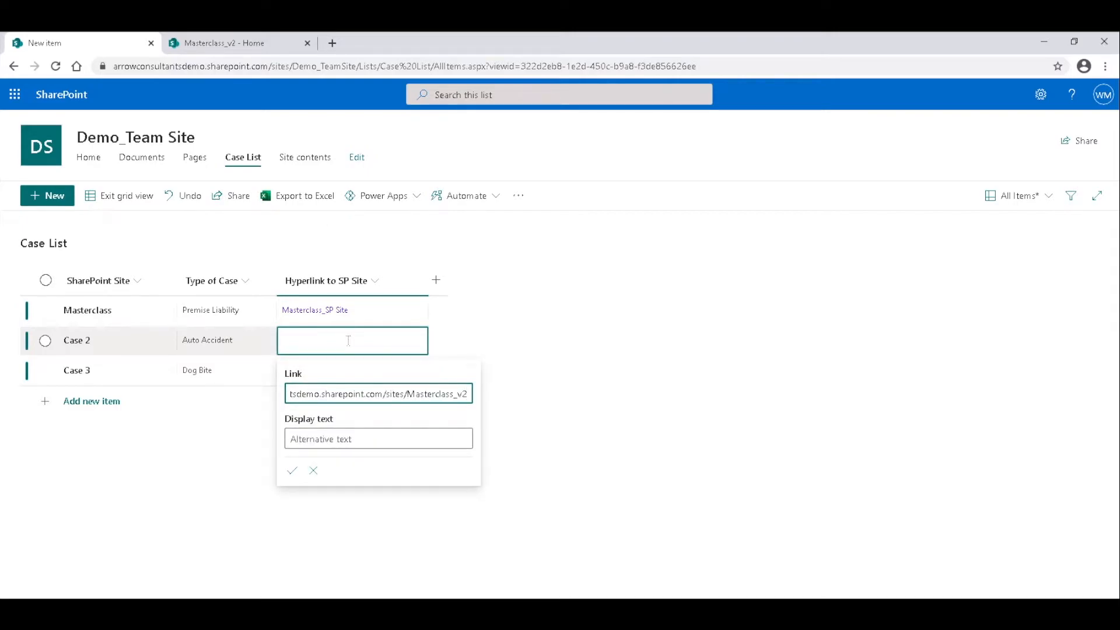
click(383, 441)
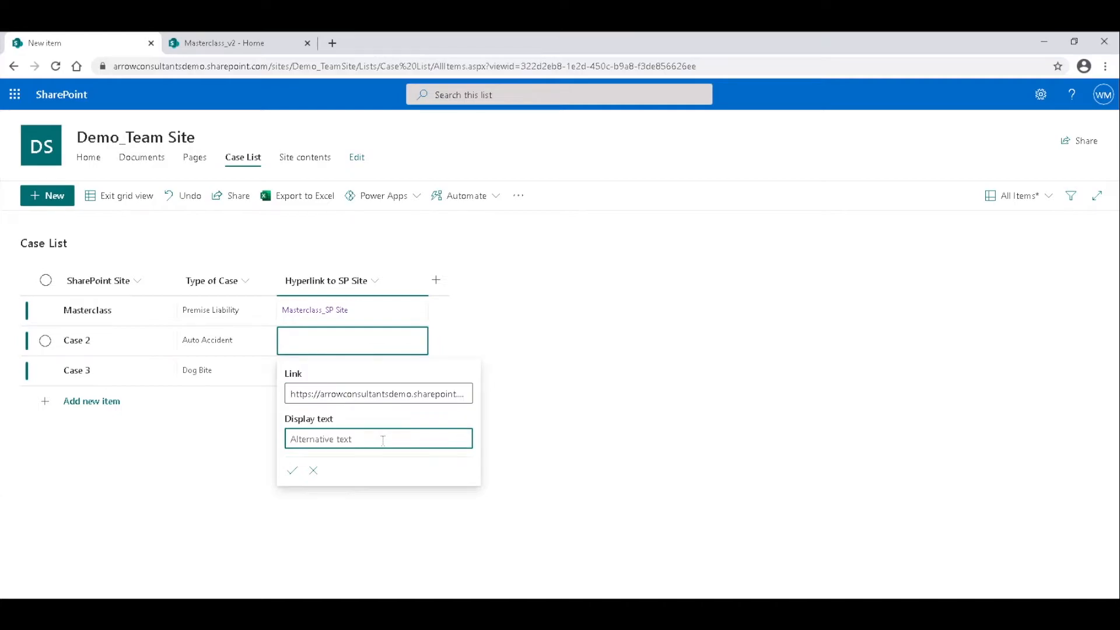
text(Case 2_SP Site)
click(292, 471)
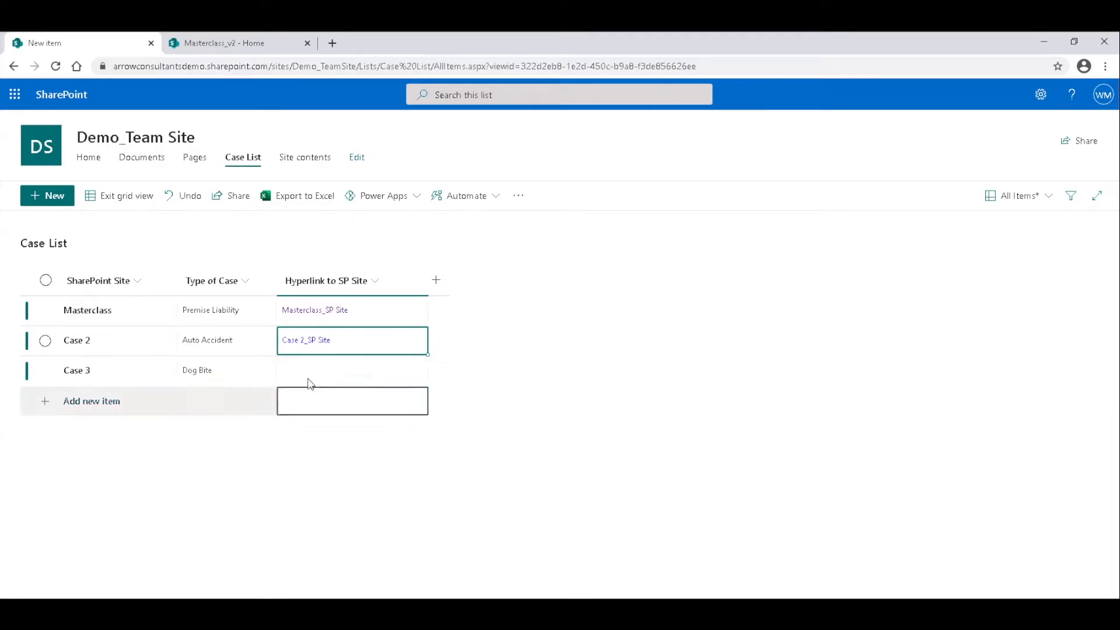
Step: Link the Case 3 item's hyperlink cell to the Masterclass_v2 URL with display text "Case 3_SP Site" and leave grid editing
click(306, 364)
text(https://arrowconsultantsdemo.sharepoint.com/sites/Masterclass_v2)
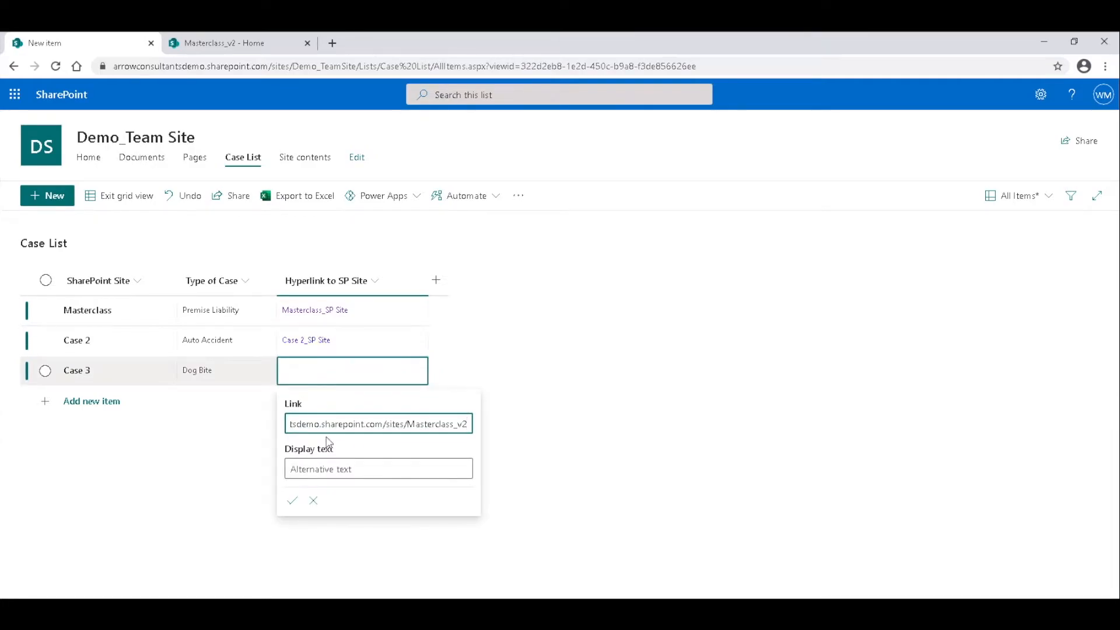
click(347, 469)
text(Case 3_SP Site)
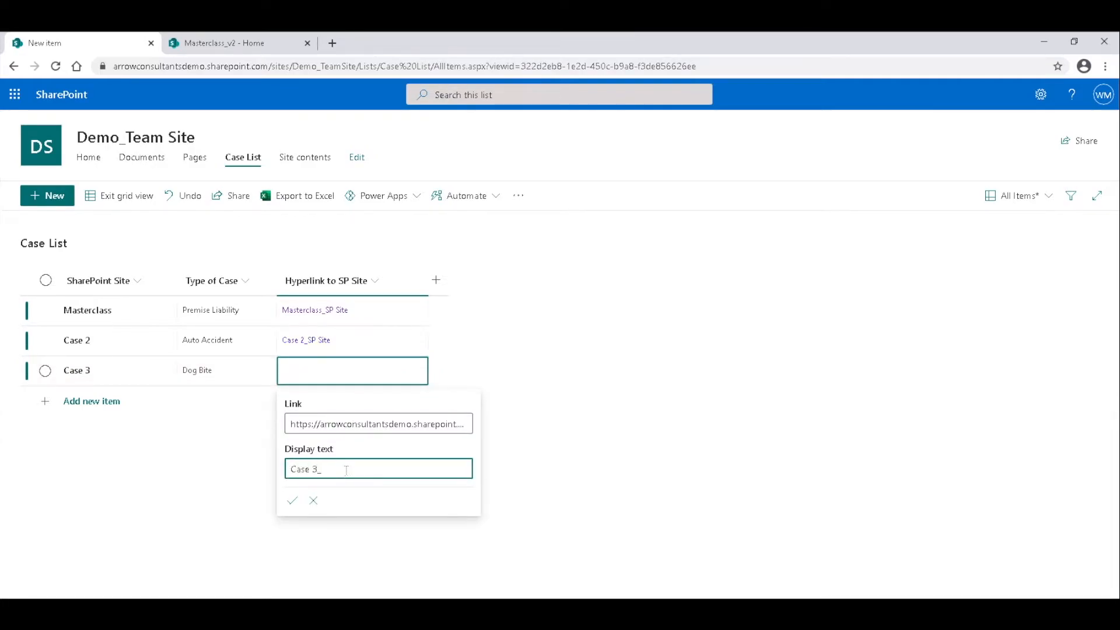
click(295, 501)
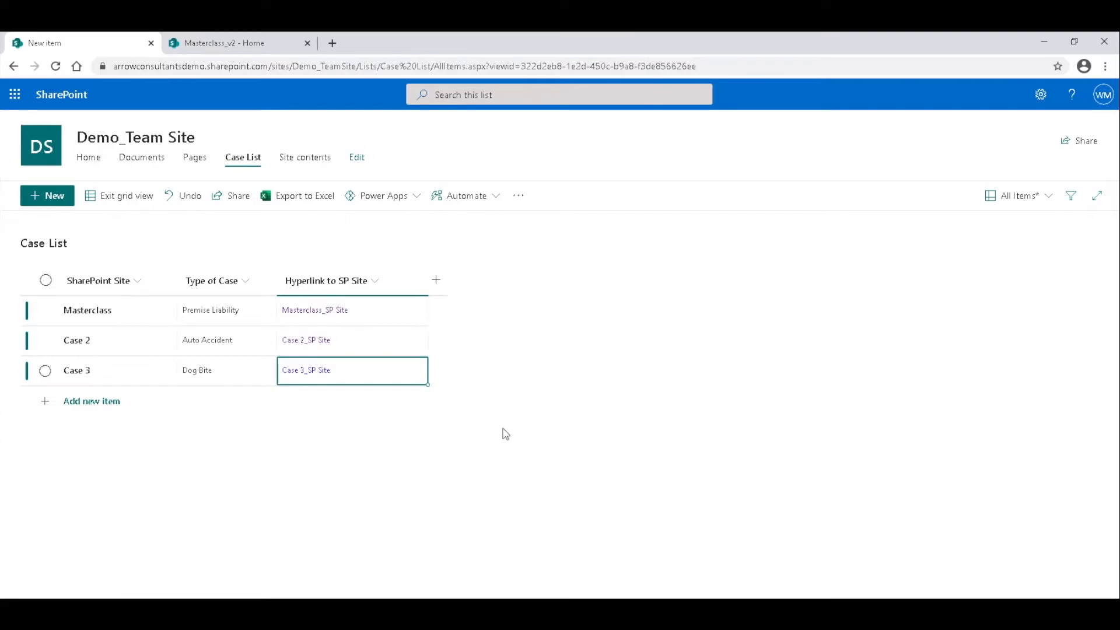
click(115, 201)
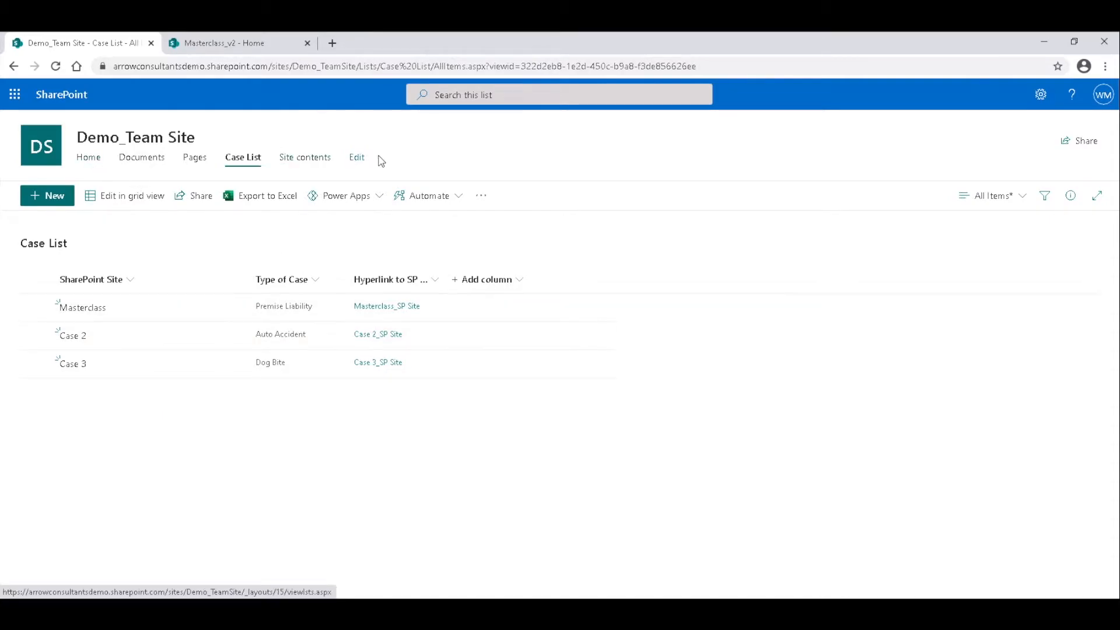
Step: Open the team site's home page for editing and add a List web part showing the Case List
click(89, 169)
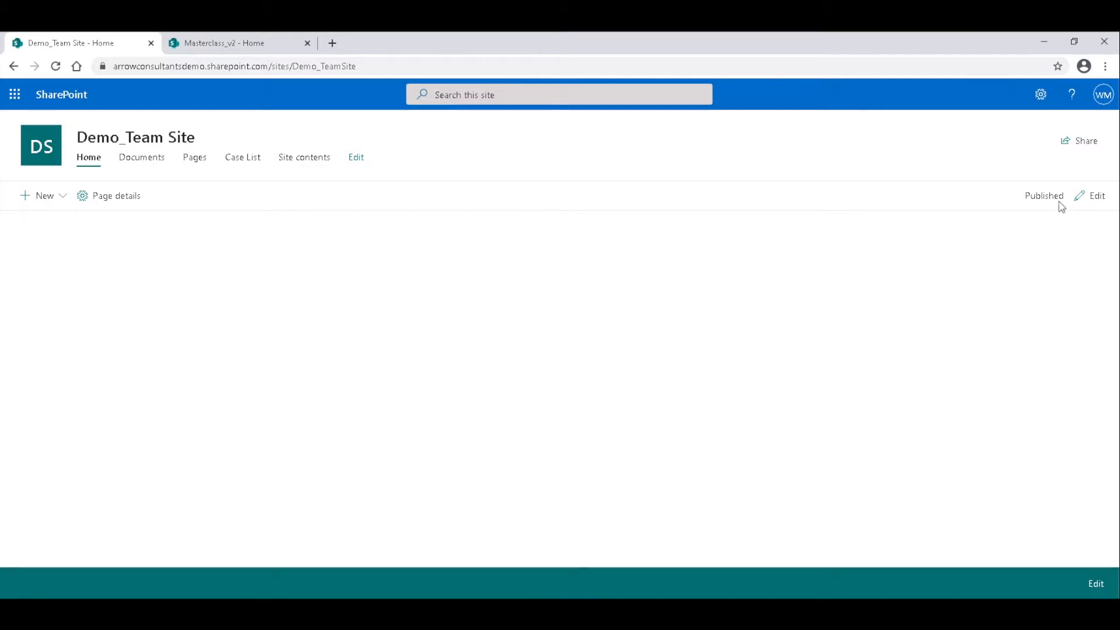
click(1098, 201)
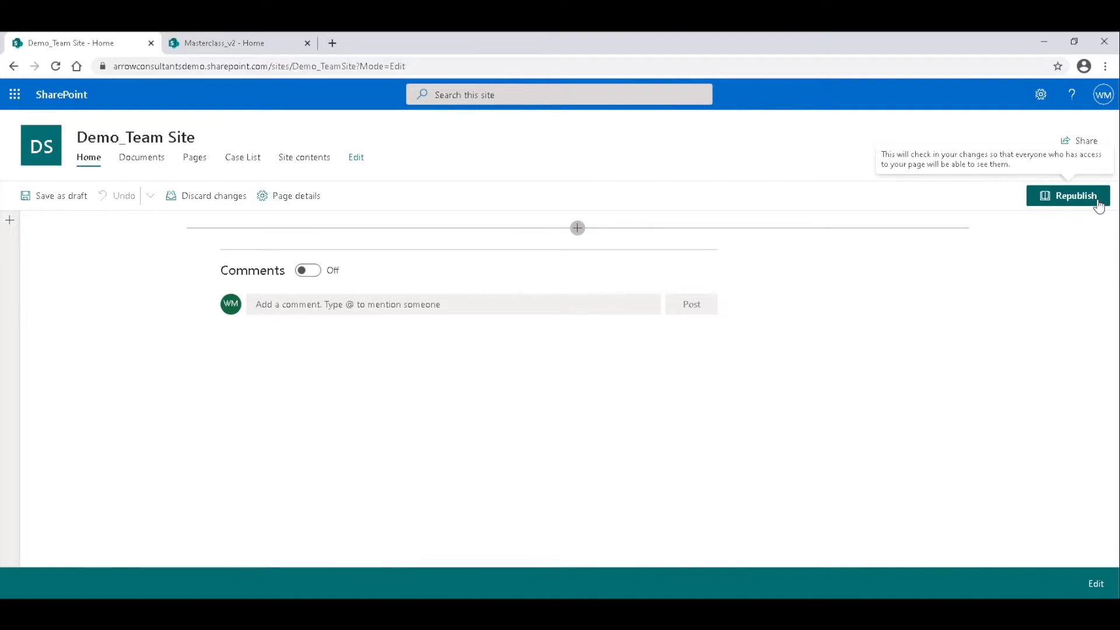
click(578, 229)
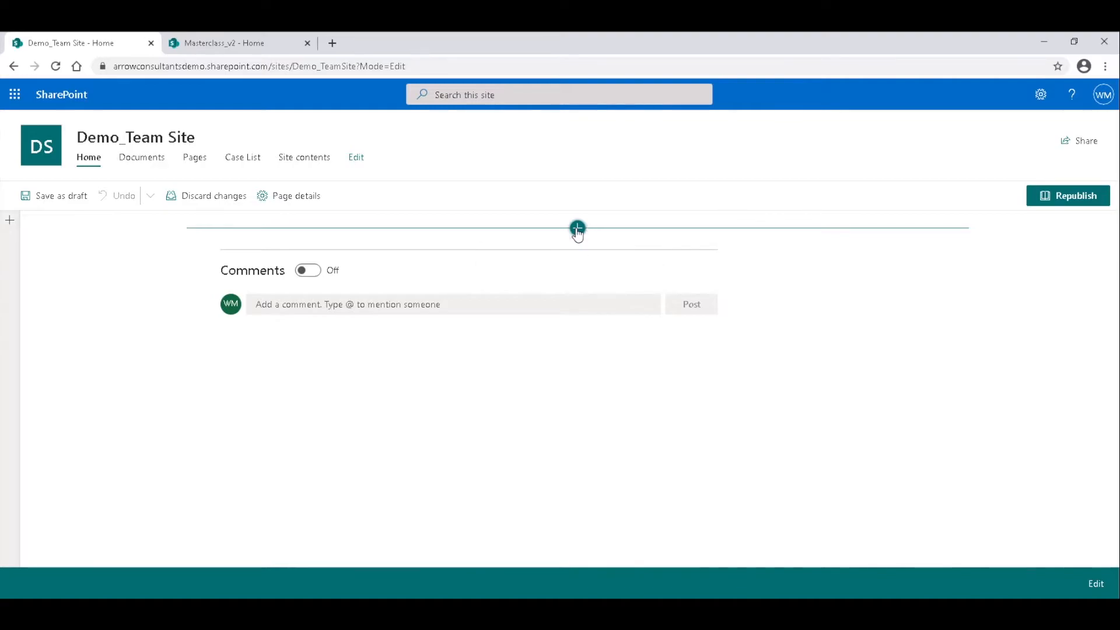
text(list)
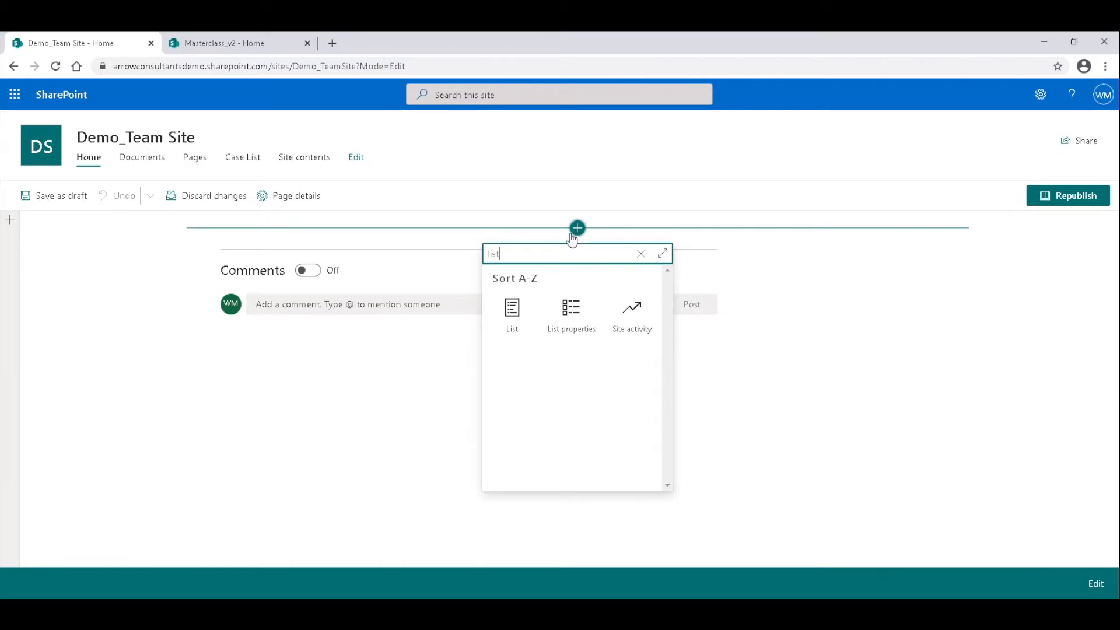
click(516, 313)
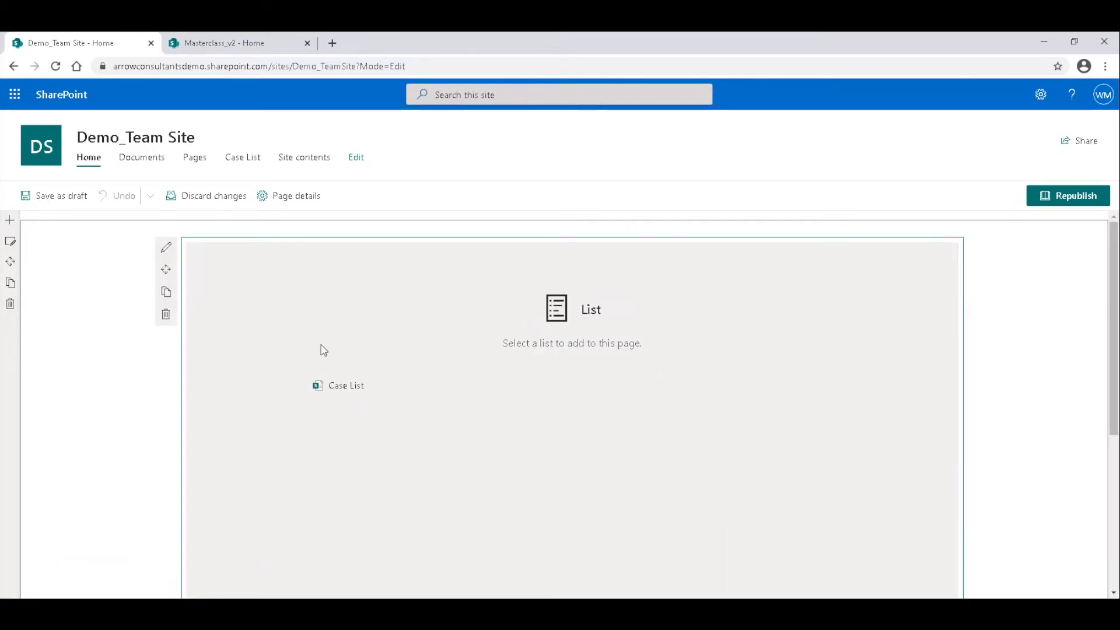
click(351, 392)
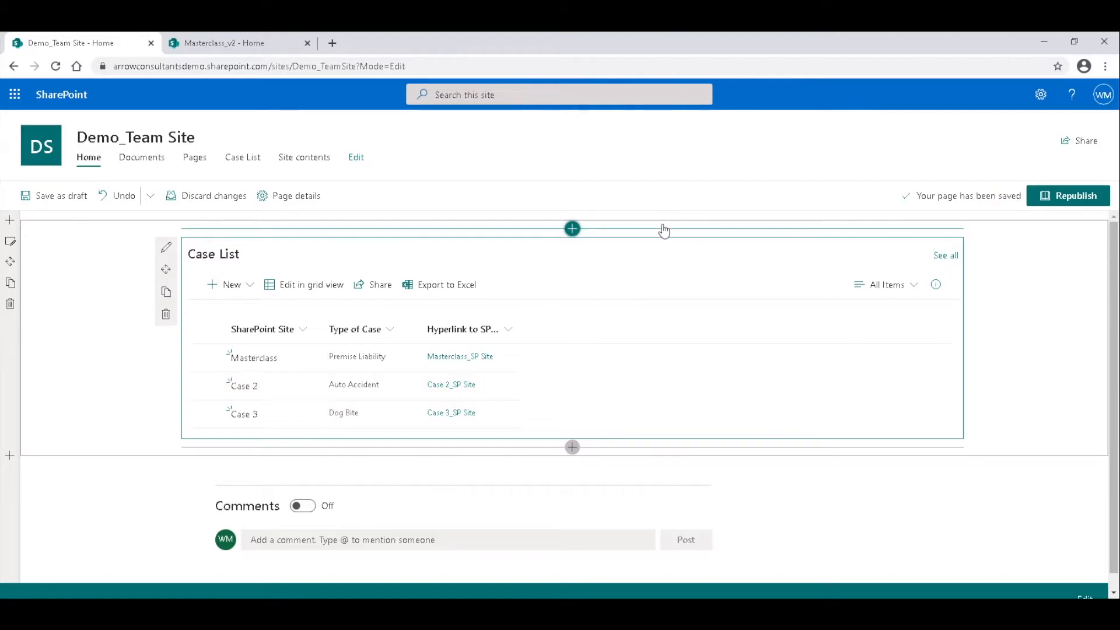
Step: Add a Text web part above the Case List reading "WELCOME TO THE TEAM SITE"
click(573, 229)
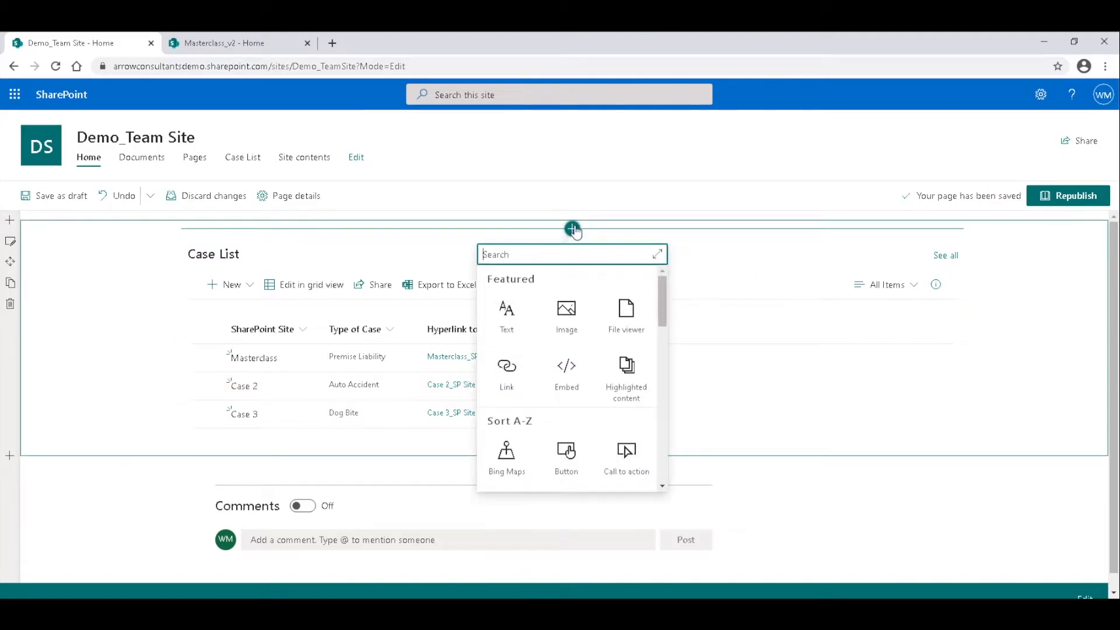
click(518, 313)
text(WELCOME TO THE)
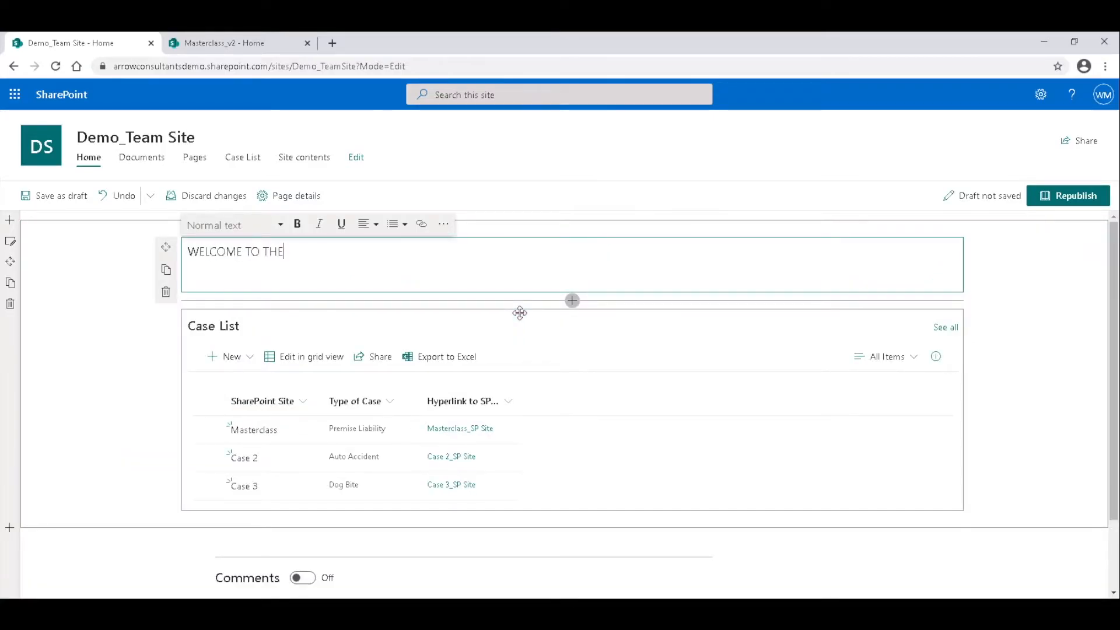
text( TEAM SITE)
Step: Format the welcome text as bold and centred with font size 32
key(ctrl+a)
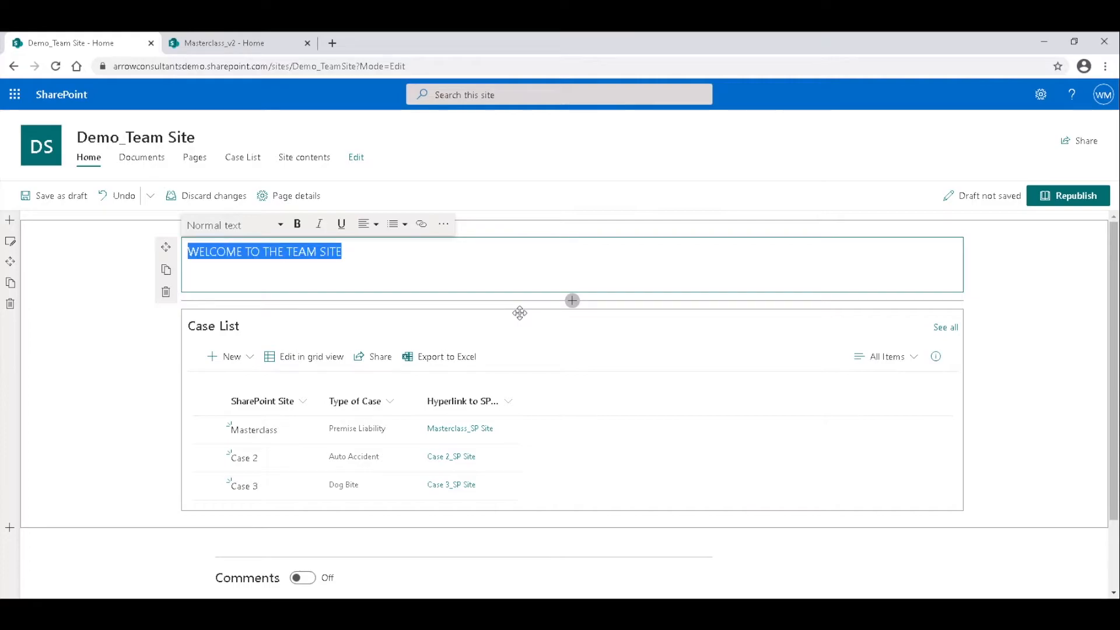
click(297, 224)
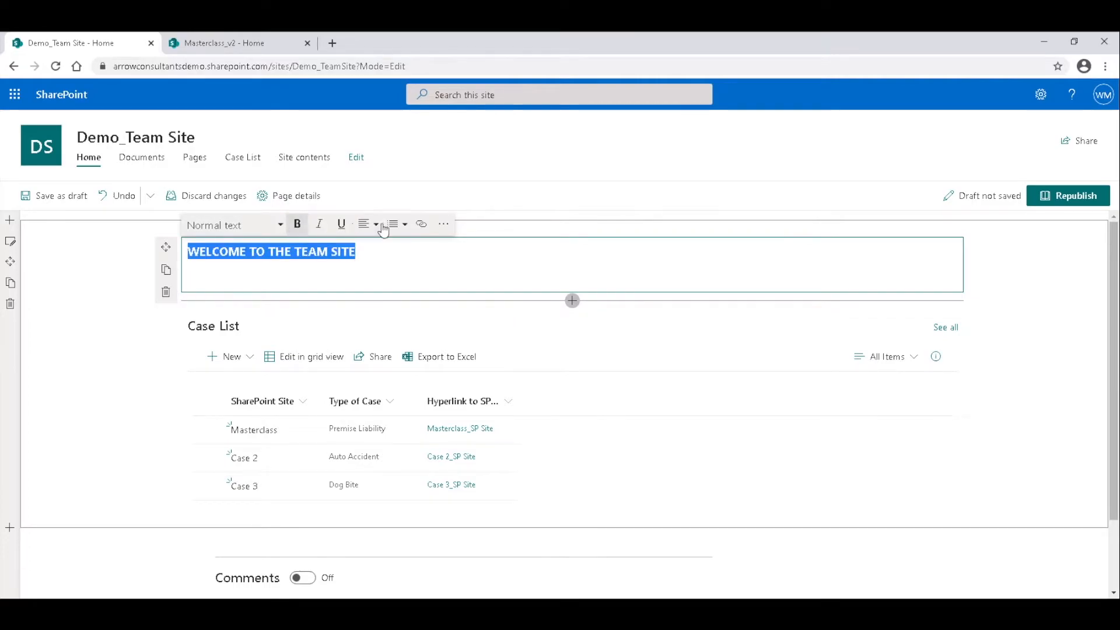
click(377, 227)
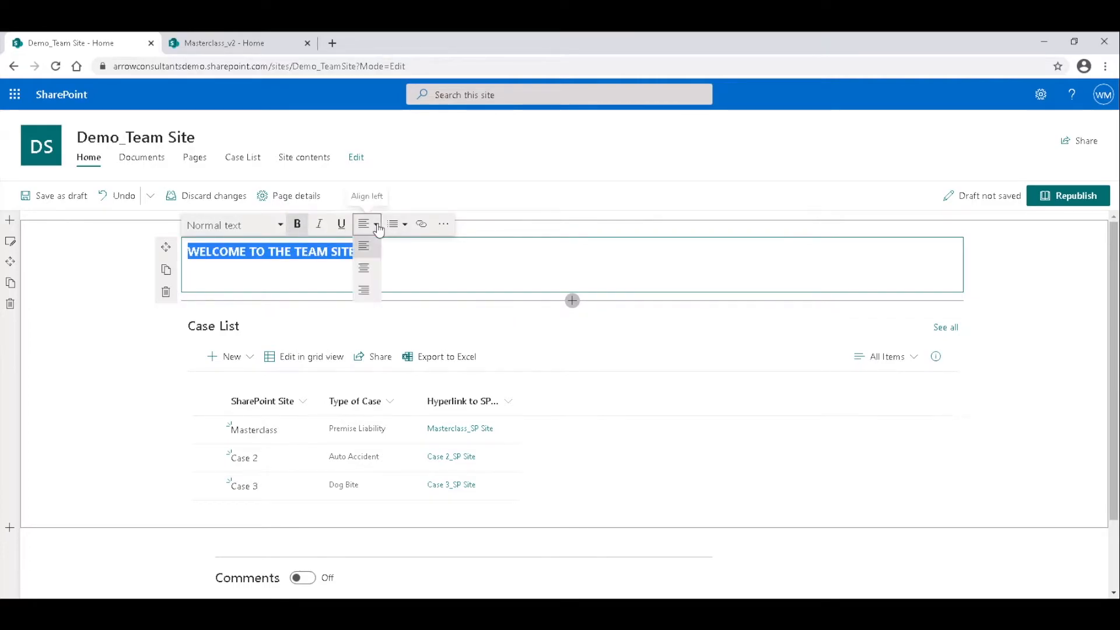
click(372, 266)
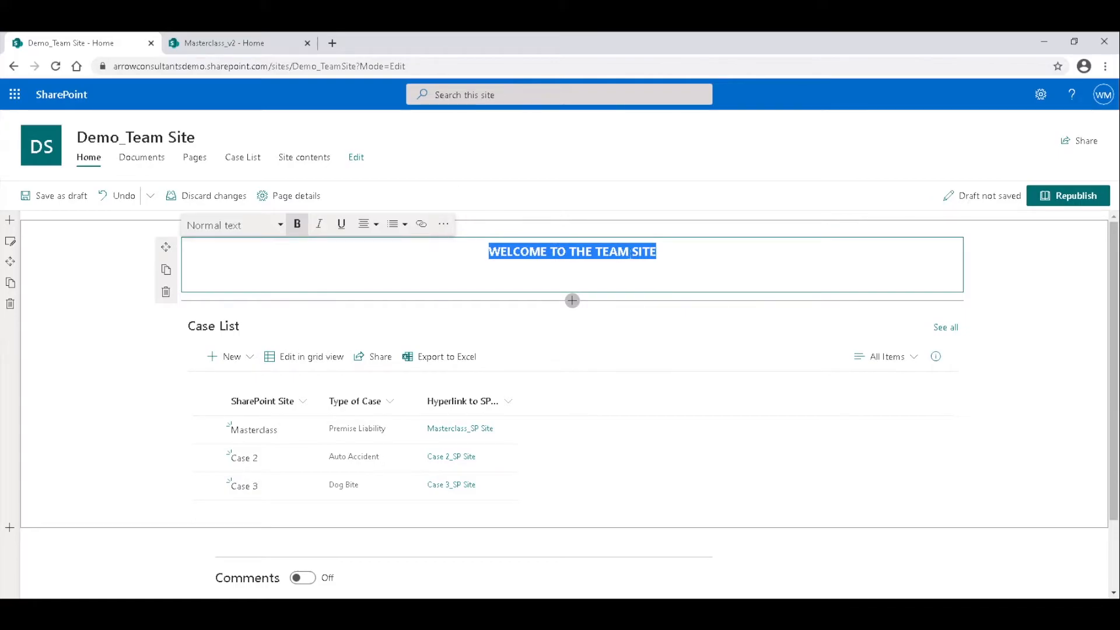
click(444, 224)
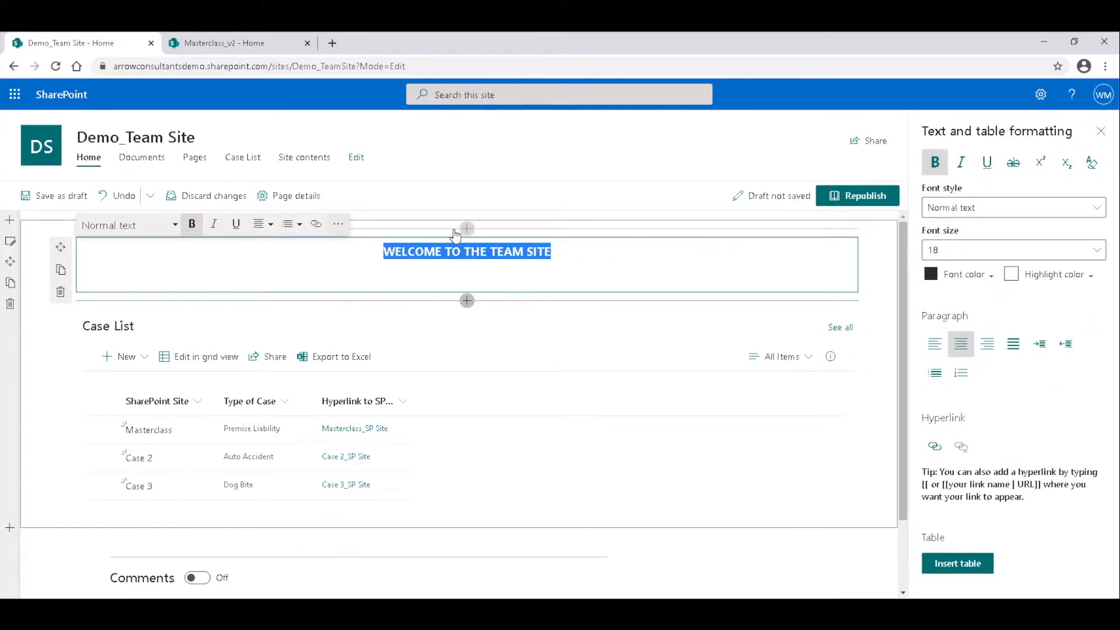
click(946, 251)
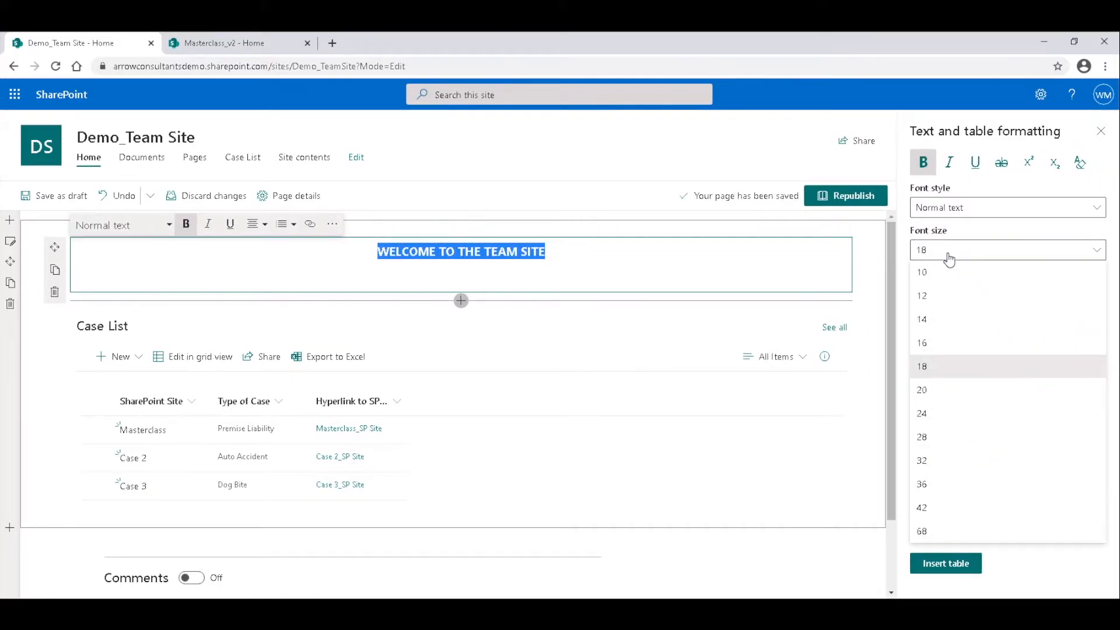
click(945, 460)
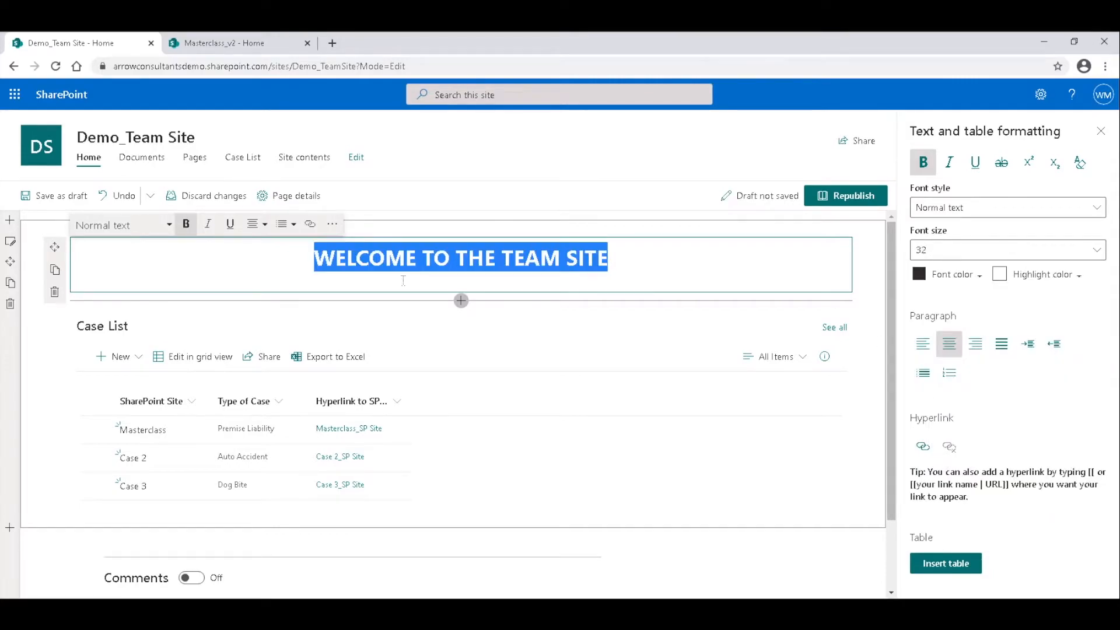
Step: Set the background of the section containing the welcome text and Case List to light grey
click(10, 241)
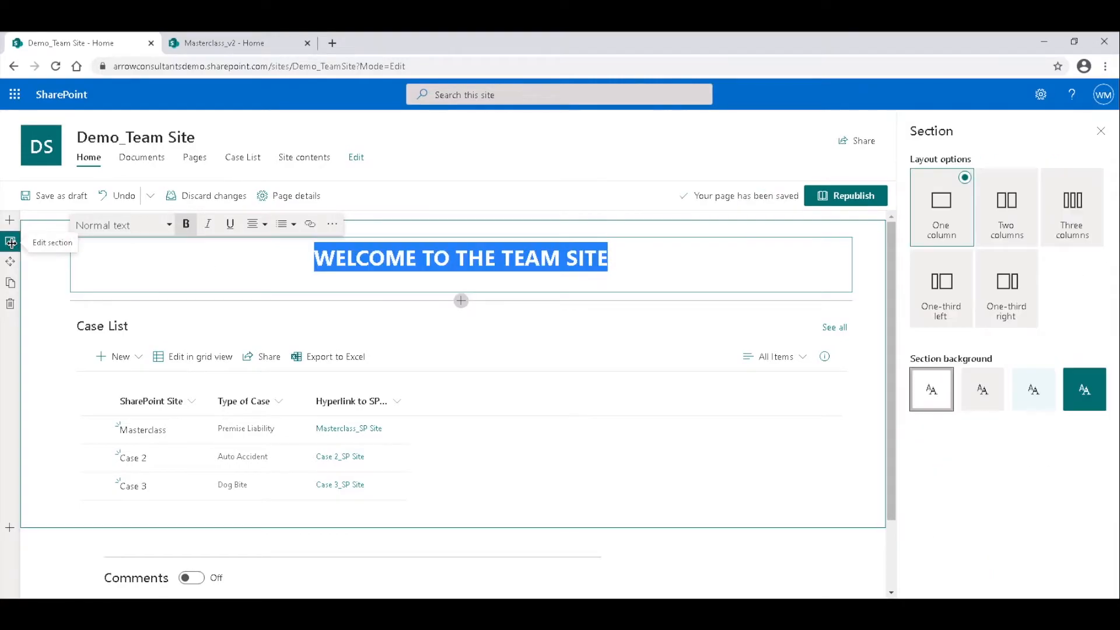
click(983, 388)
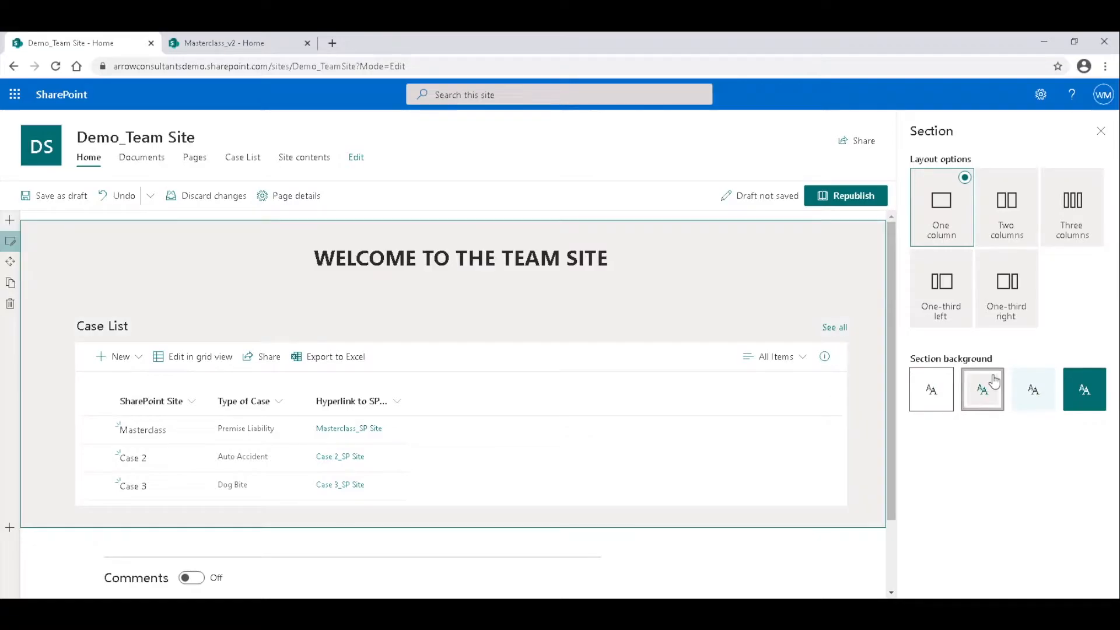
click(1101, 132)
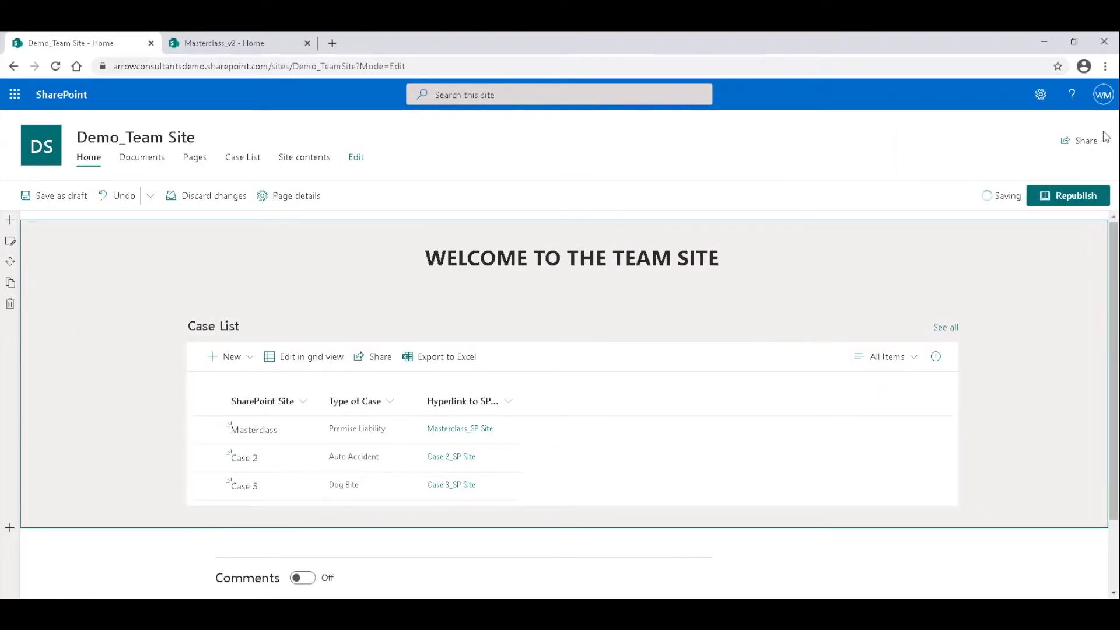
Step: Republish the home page and test the Masterclass_SP Site link, returning to the team site
click(1077, 196)
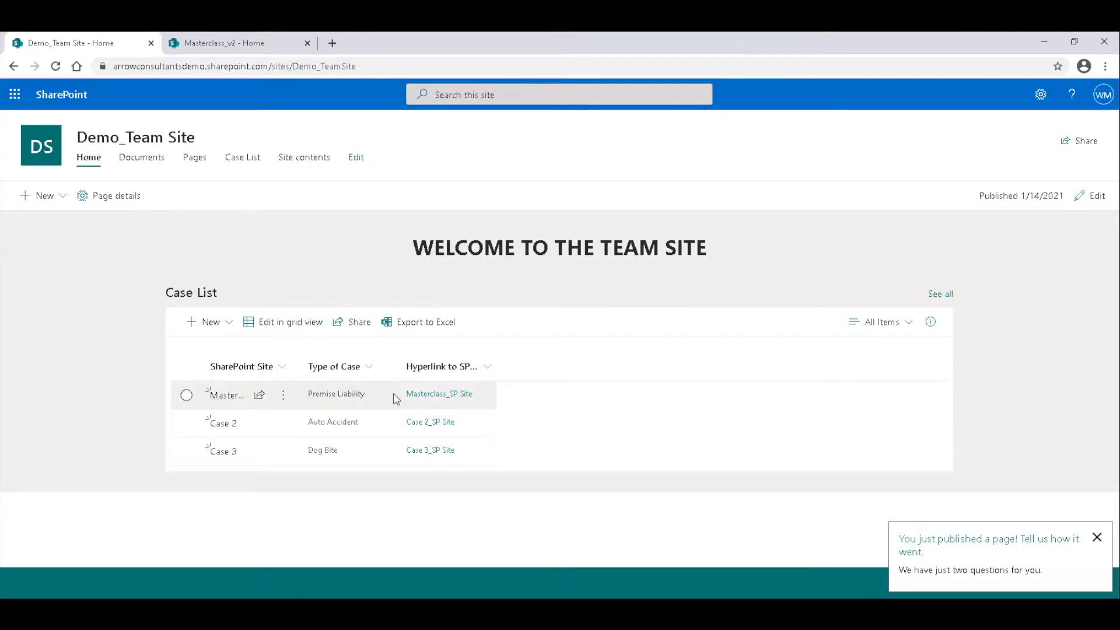
click(452, 395)
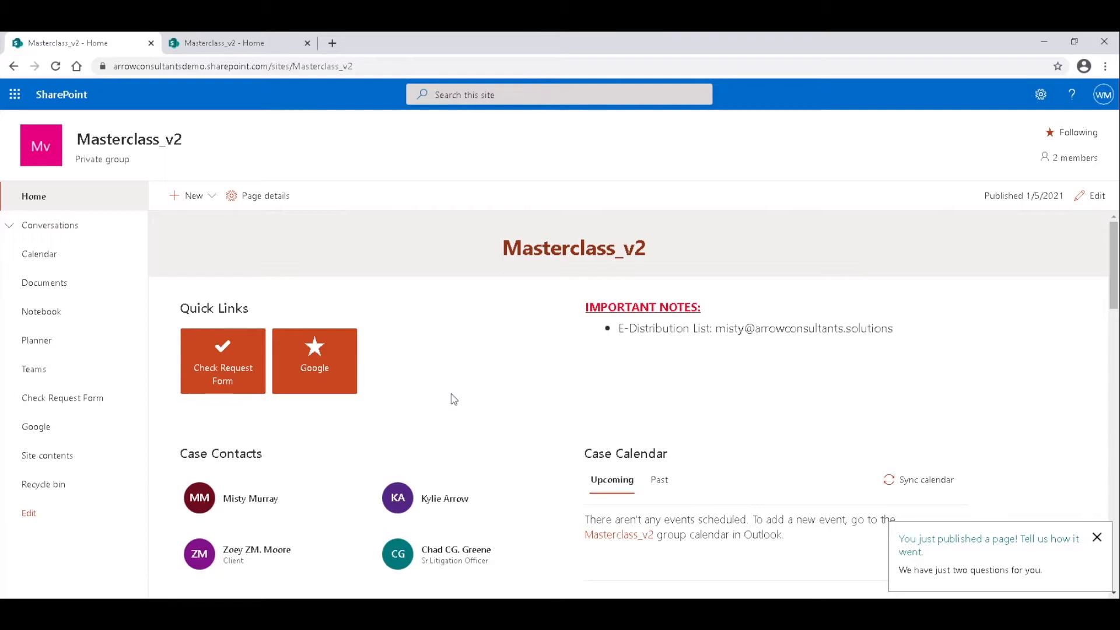
click(14, 66)
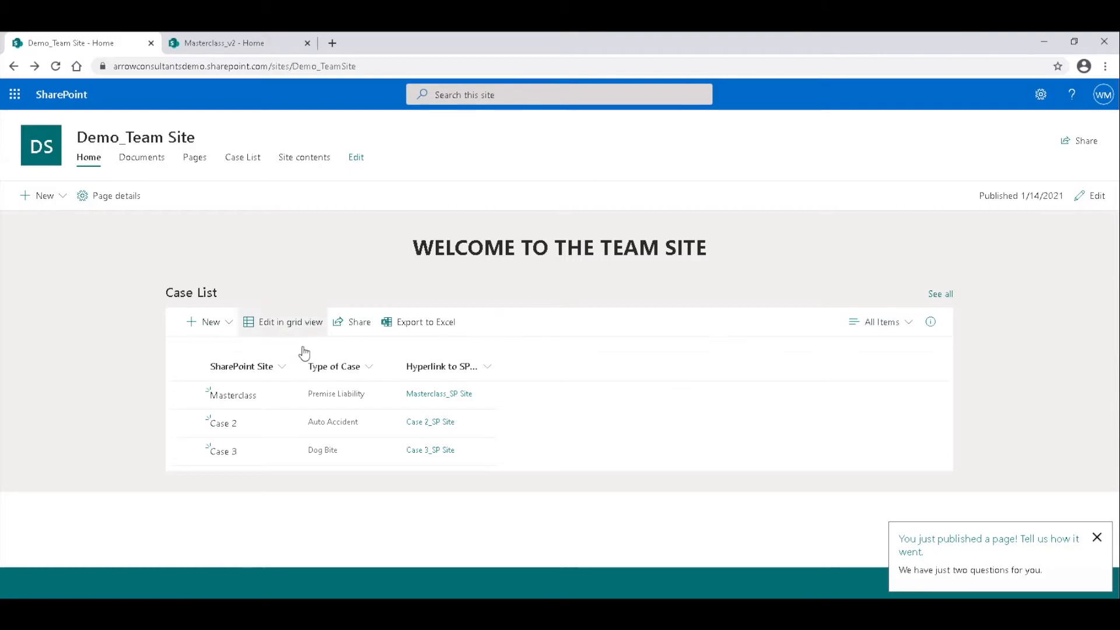
Step: Open the full Case List from the home page, delete the Case 3 item, and return to the home page
click(945, 294)
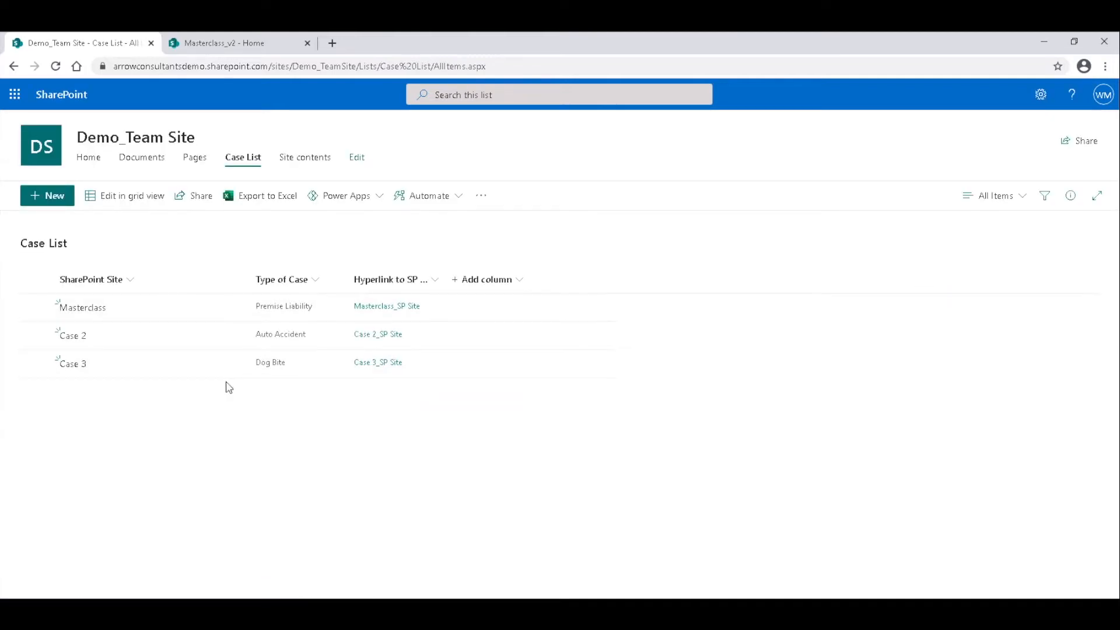
click(36, 365)
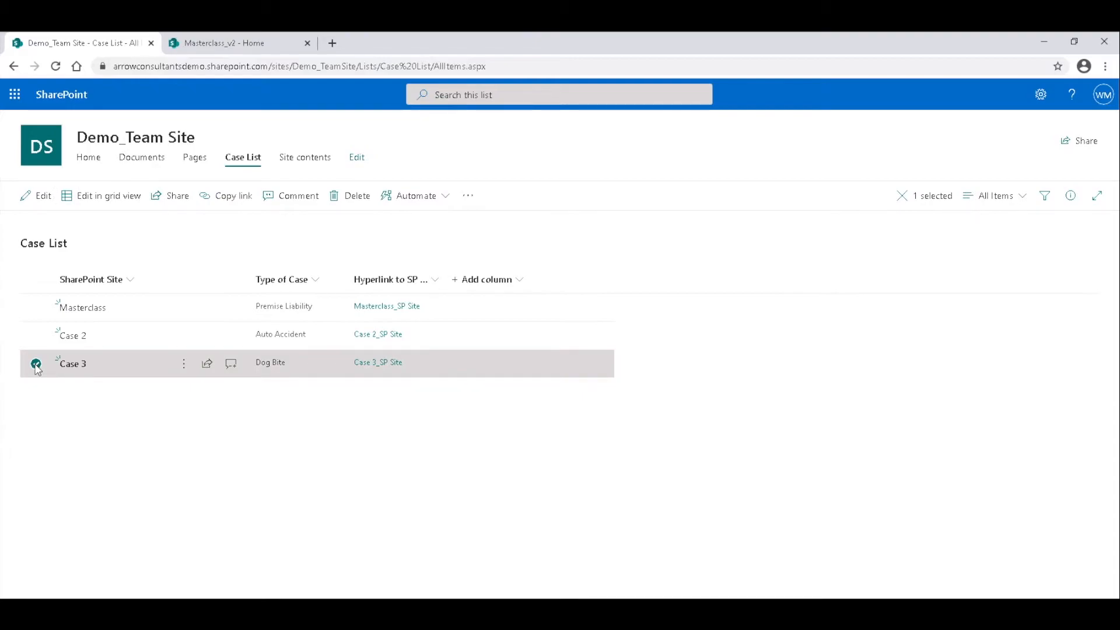
click(360, 199)
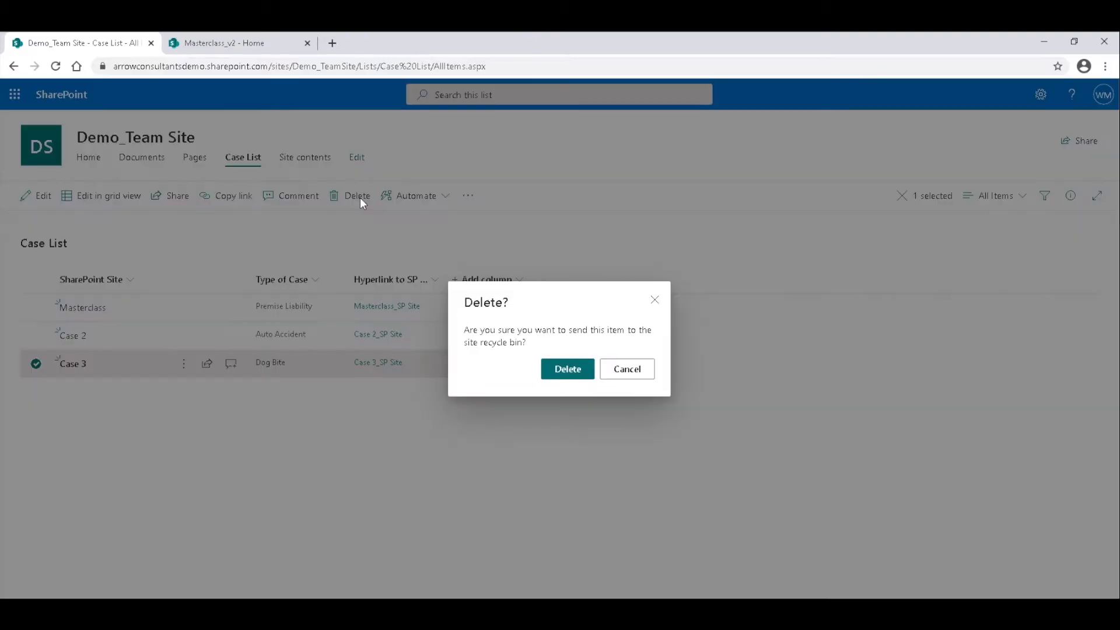
click(565, 370)
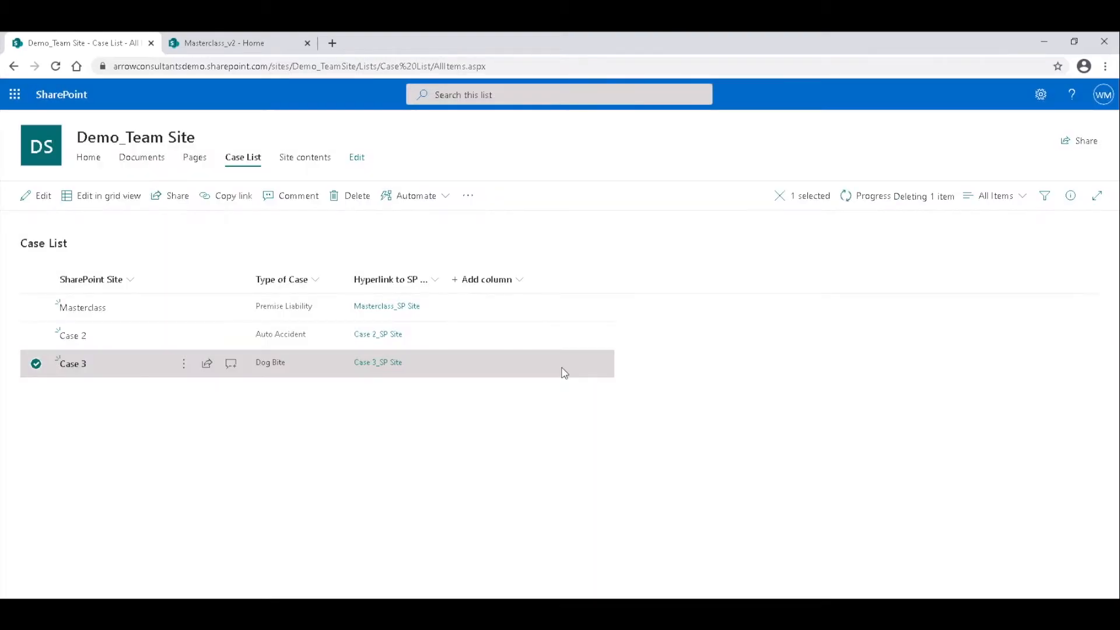
click(96, 164)
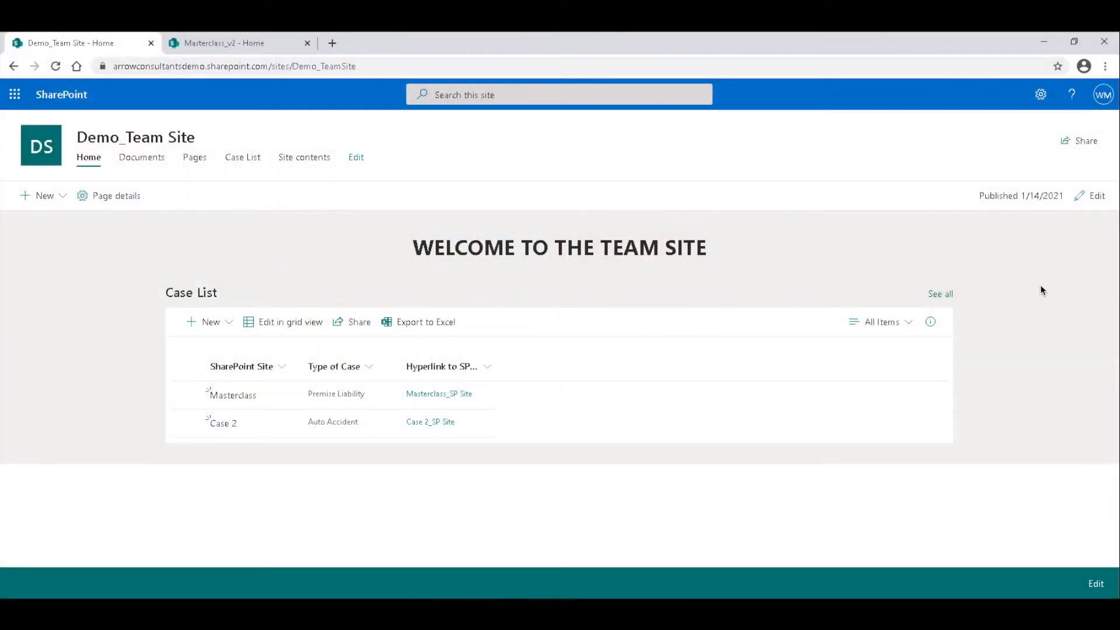
Step: Open the home page for editing and delete the Case List web part
click(1095, 198)
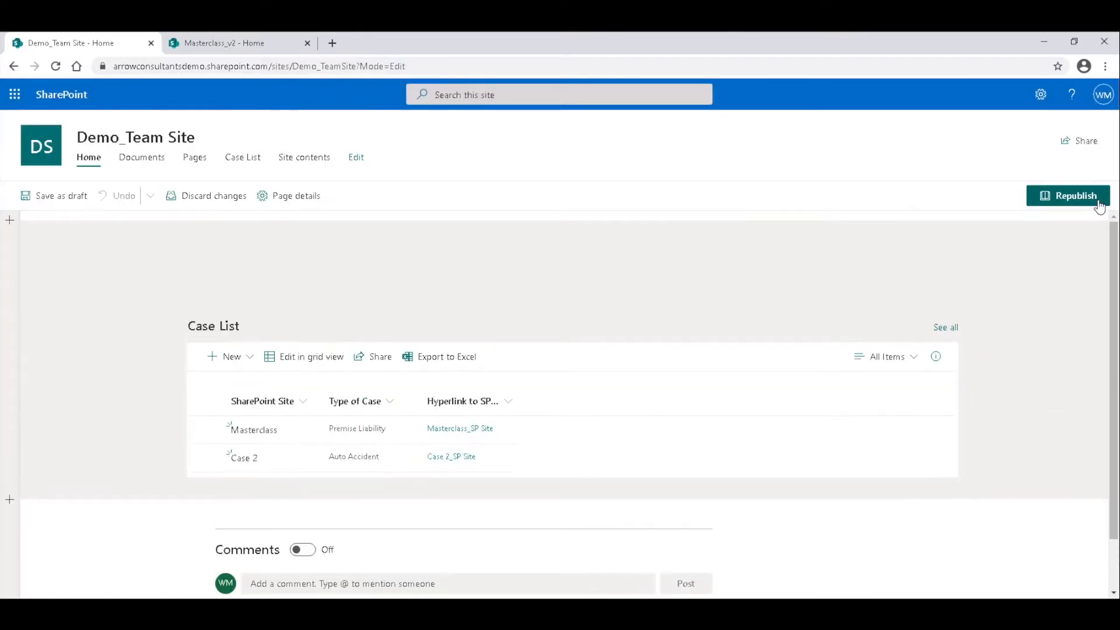
click(735, 381)
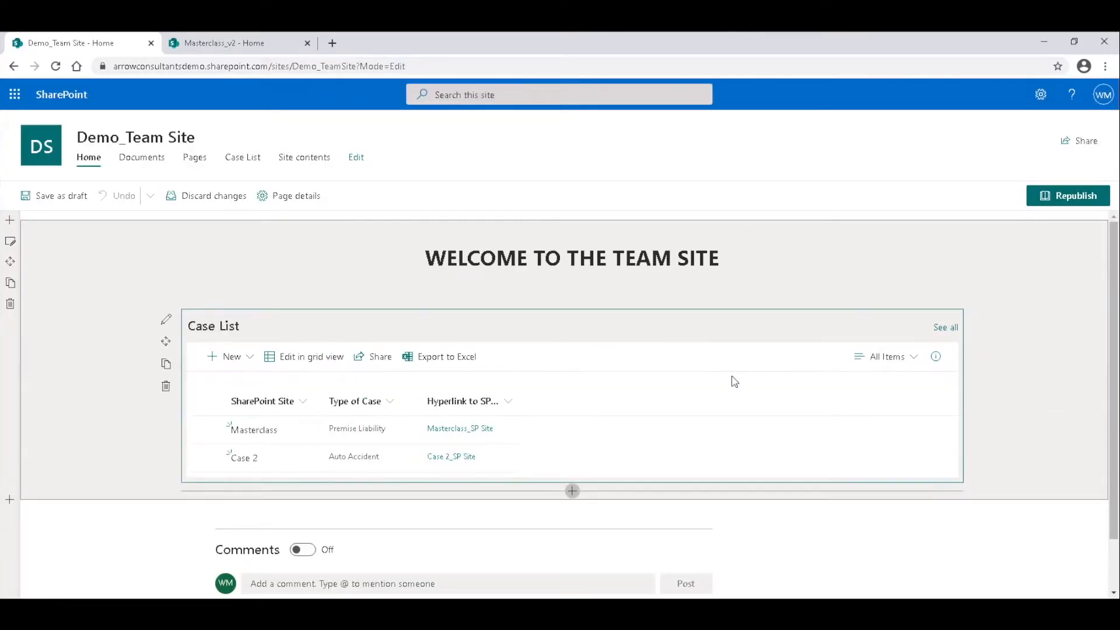
click(167, 386)
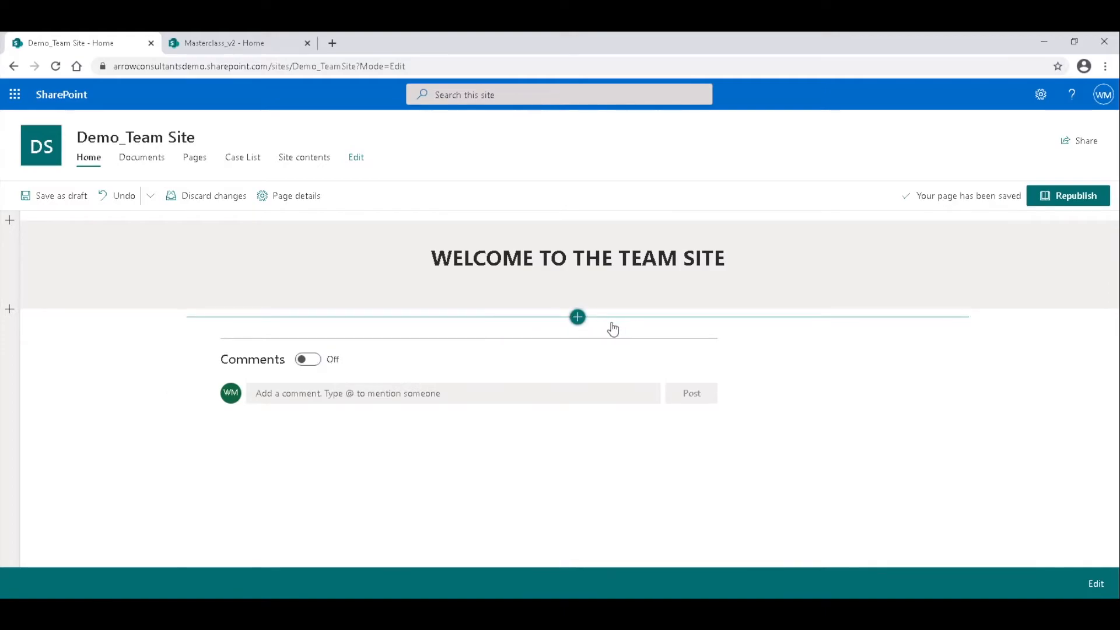
Step: Add a Text web part below the welcome section, listing Masterclass, Case 1, Case 2 and Case 3 on separate lines
click(578, 318)
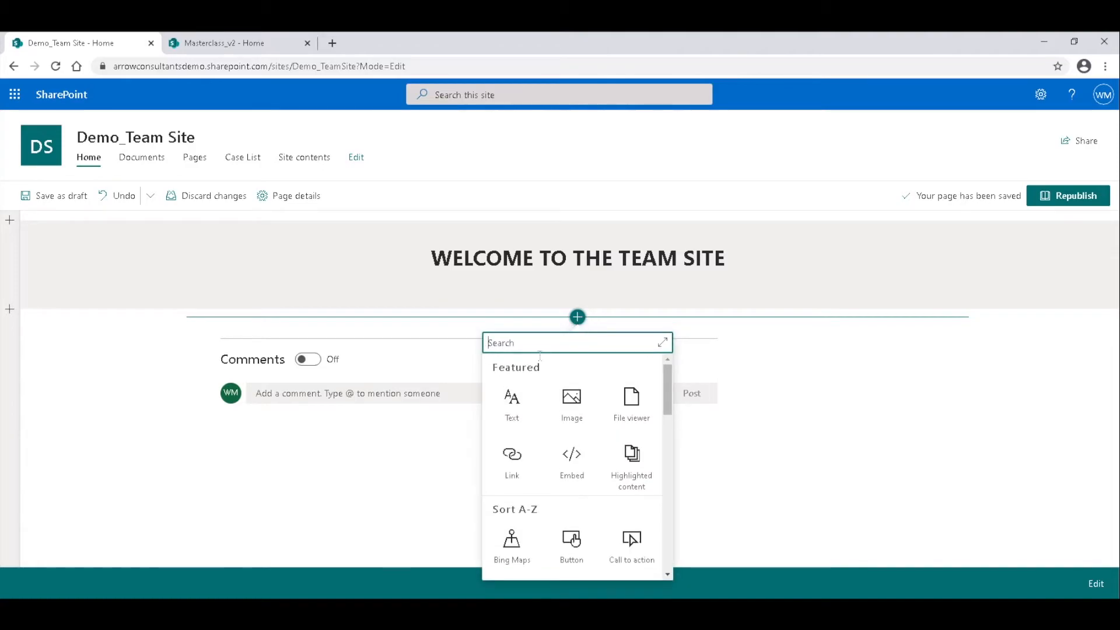
click(507, 411)
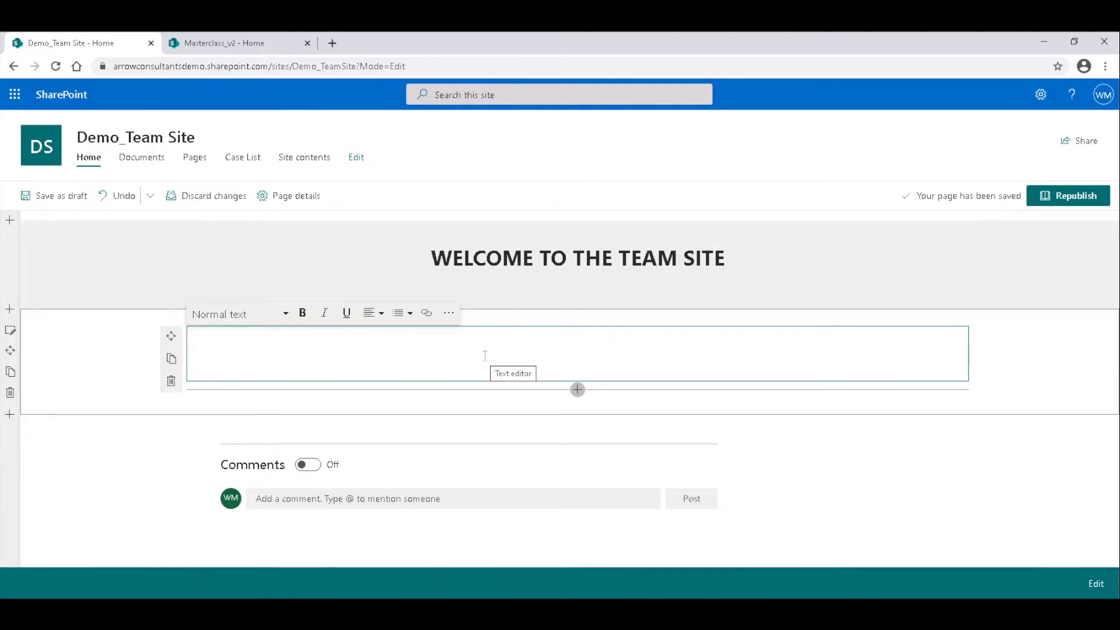
text(Mast)
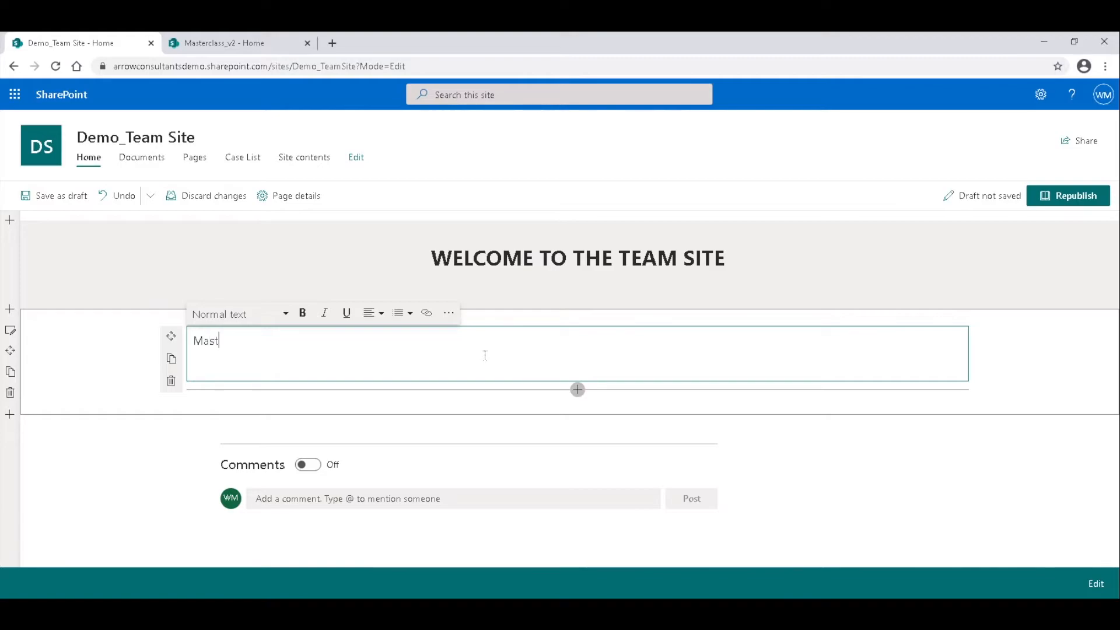
text(erclass )
text(Case 1)
key(Return)
text(Case 2)
key(Return)
text(Case 3)
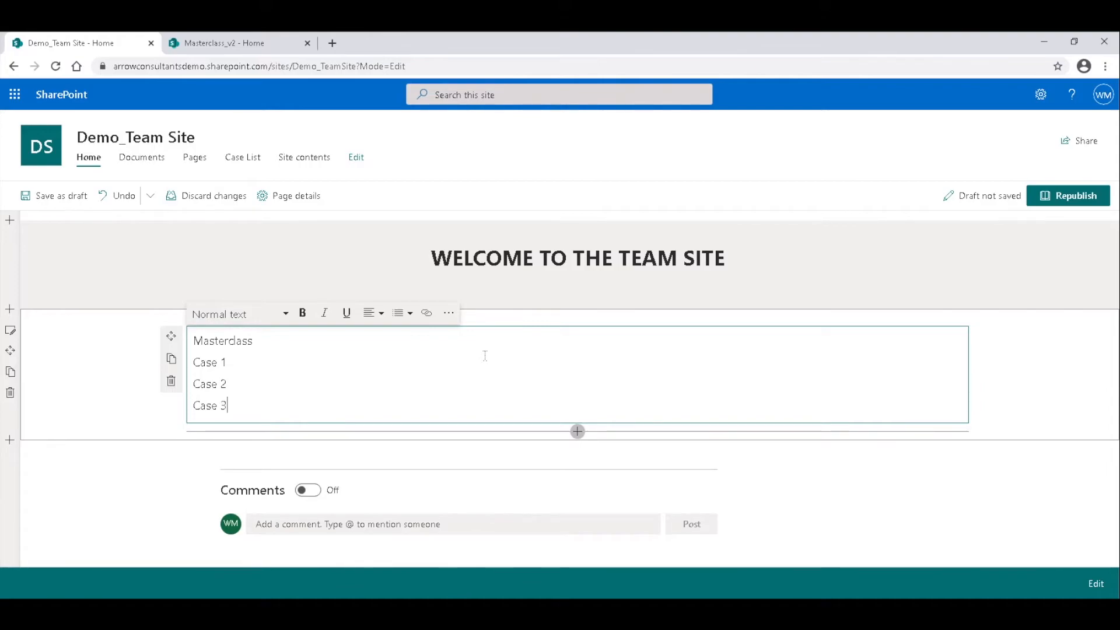
Step: Insert the heading "General Cases - Case List" on a new line above Masterclass
click(196, 341)
key(Return)
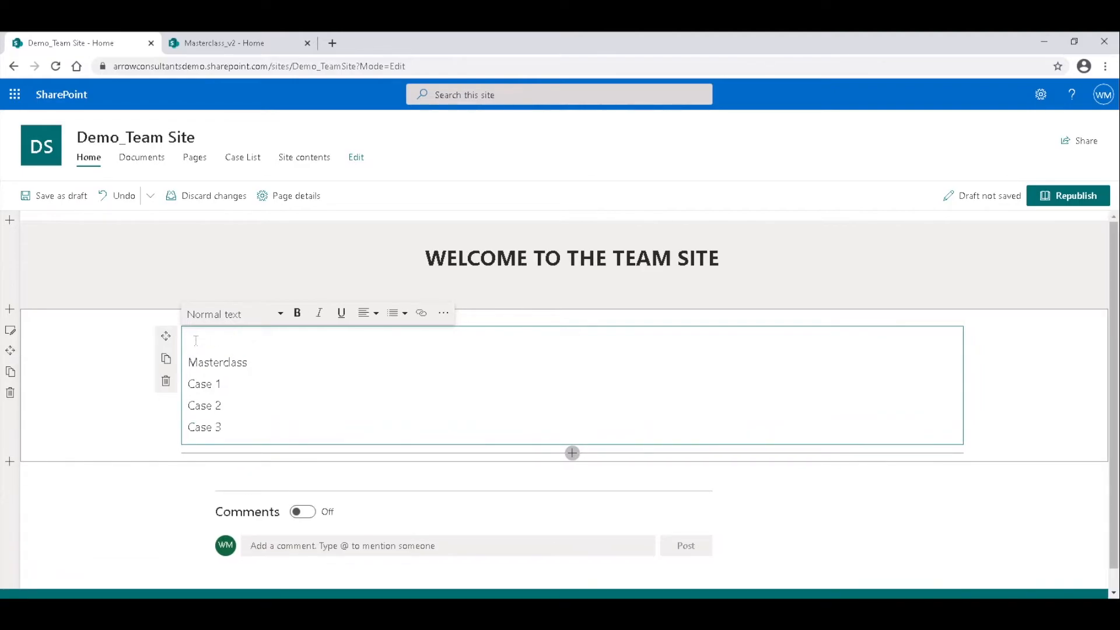
text(General Cases - Case List)
Step: Format the General Cases - Case List heading as bold, underlined, font size 24 and dark teal
key(shift+Home)
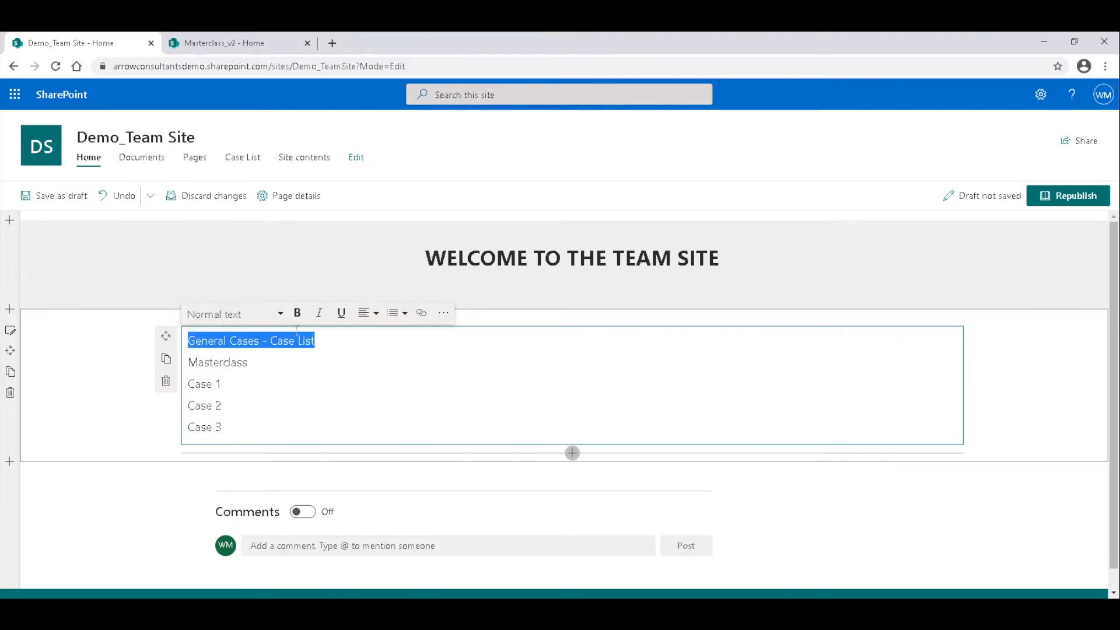
click(297, 314)
click(345, 315)
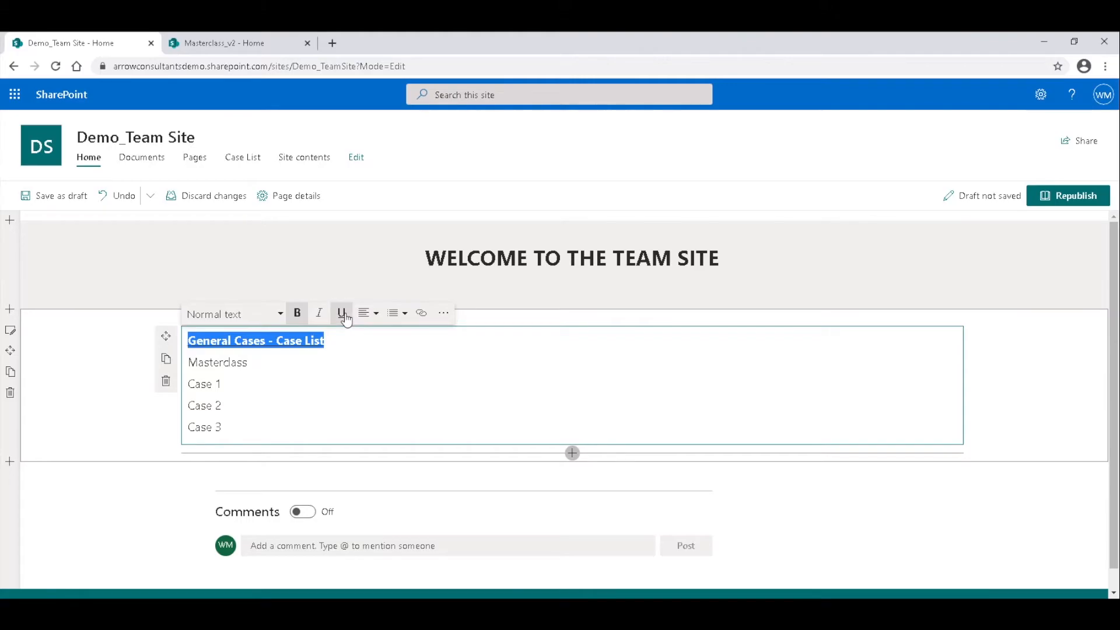
click(450, 319)
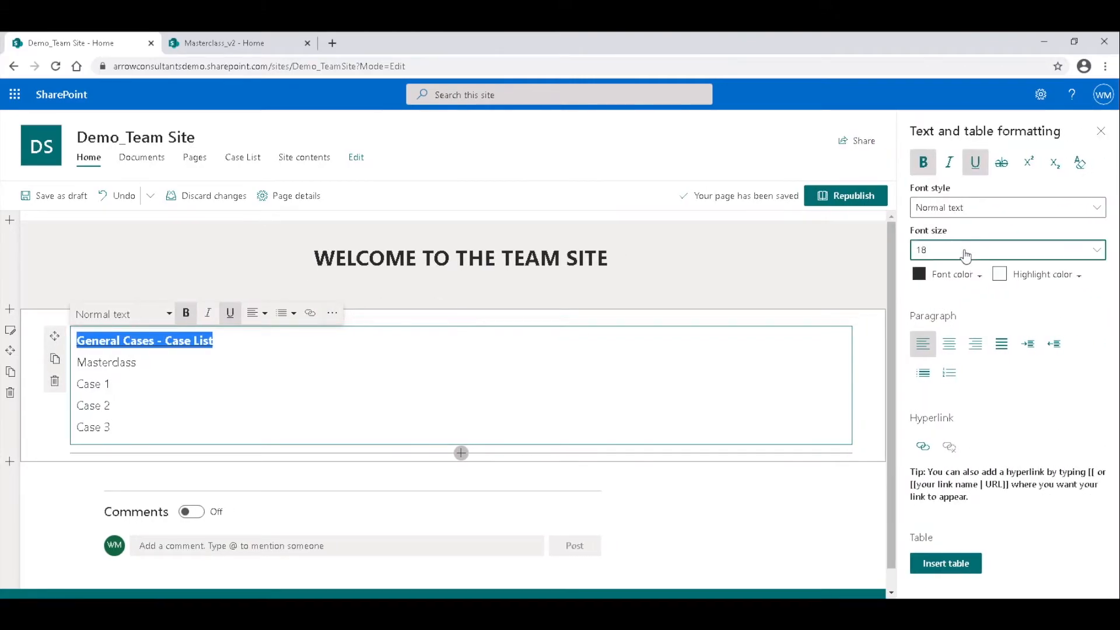
click(965, 252)
click(946, 413)
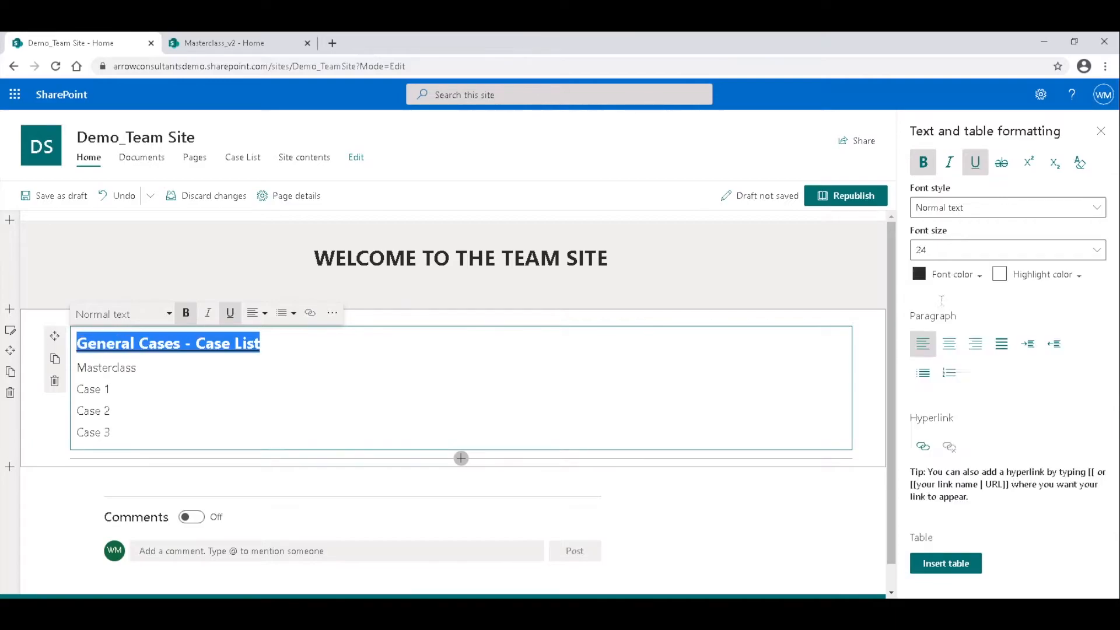
click(936, 281)
click(939, 333)
click(157, 402)
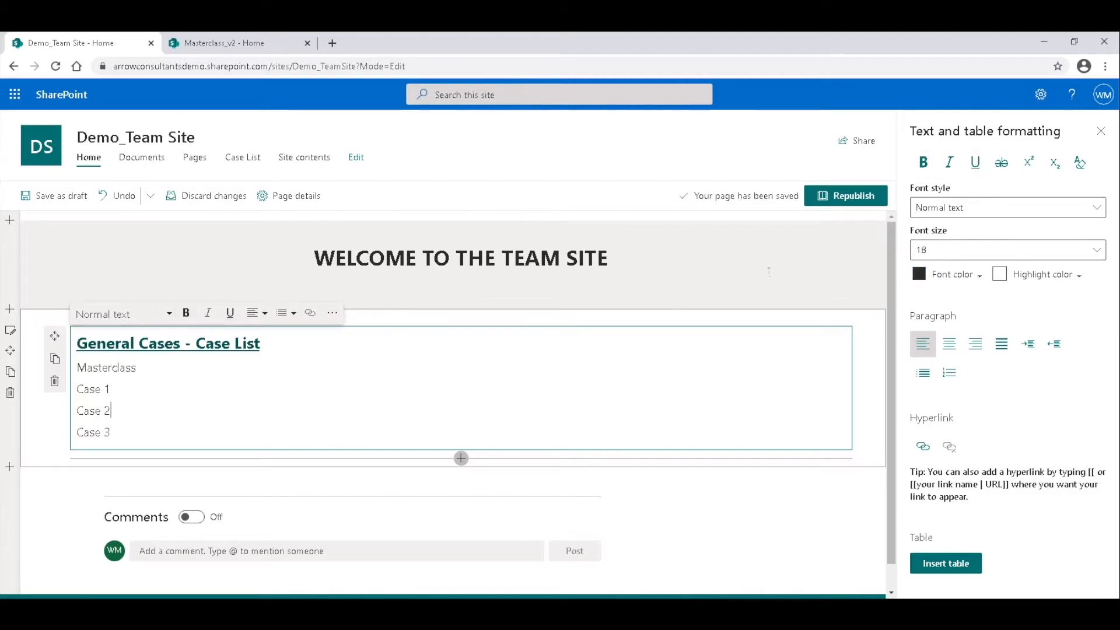
double_click(157, 371)
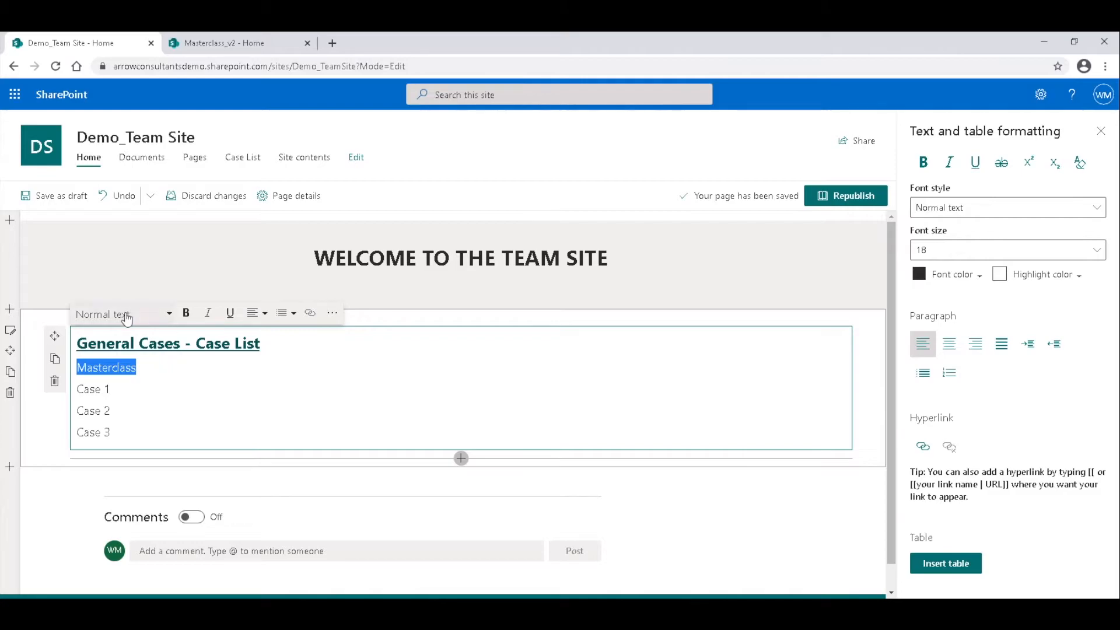
click(312, 316)
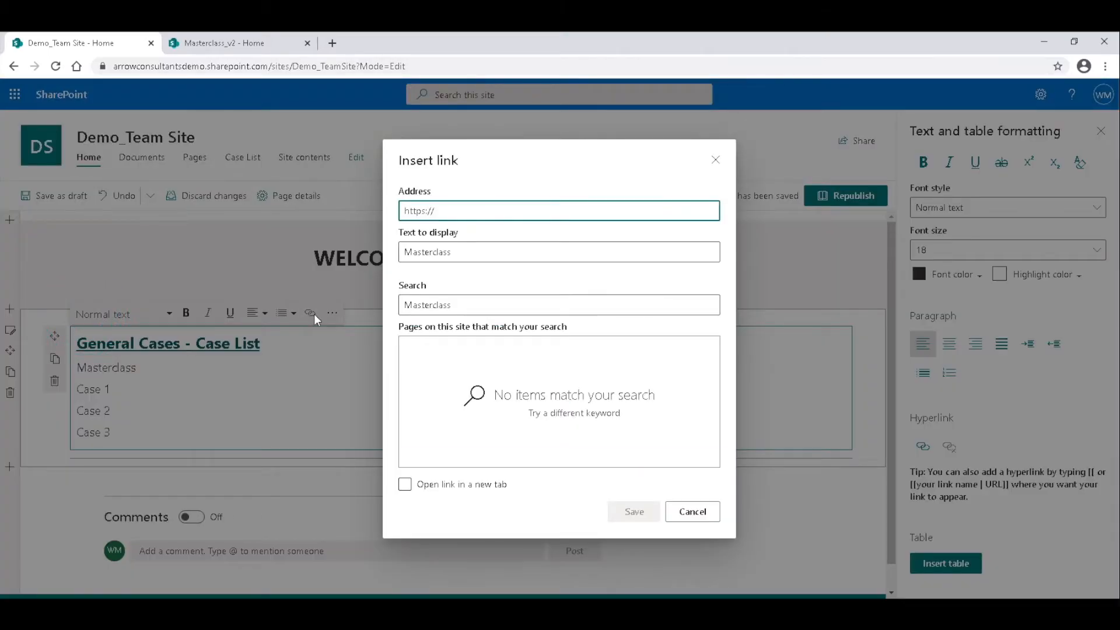
text(https://arrowconsultantsdemo.sharepoint.com/sites/Masterclass_v2)
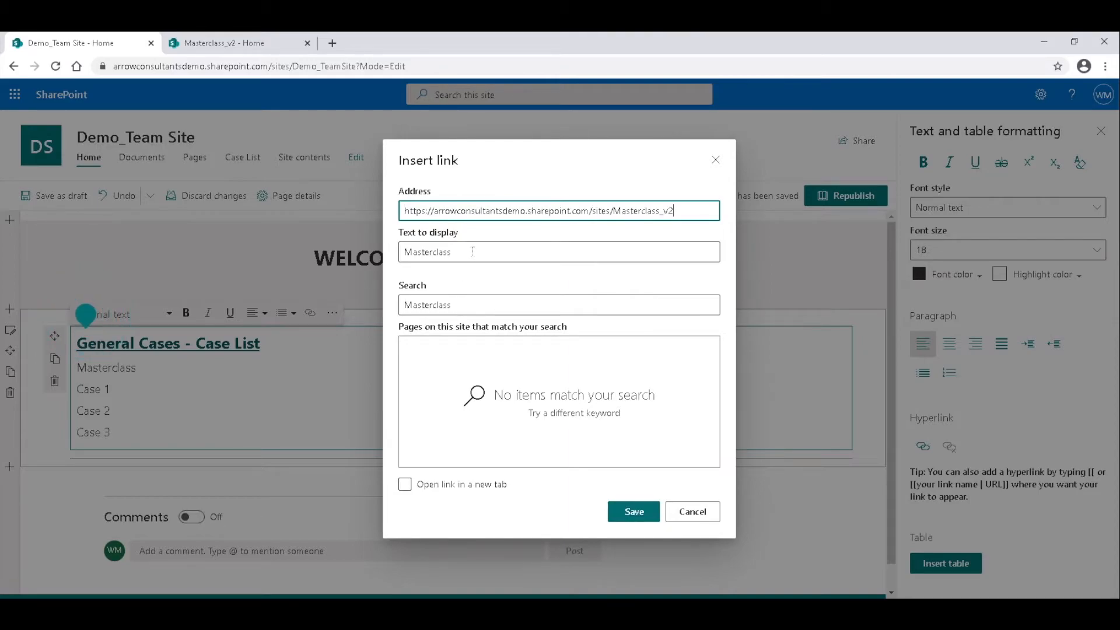
click(472, 252)
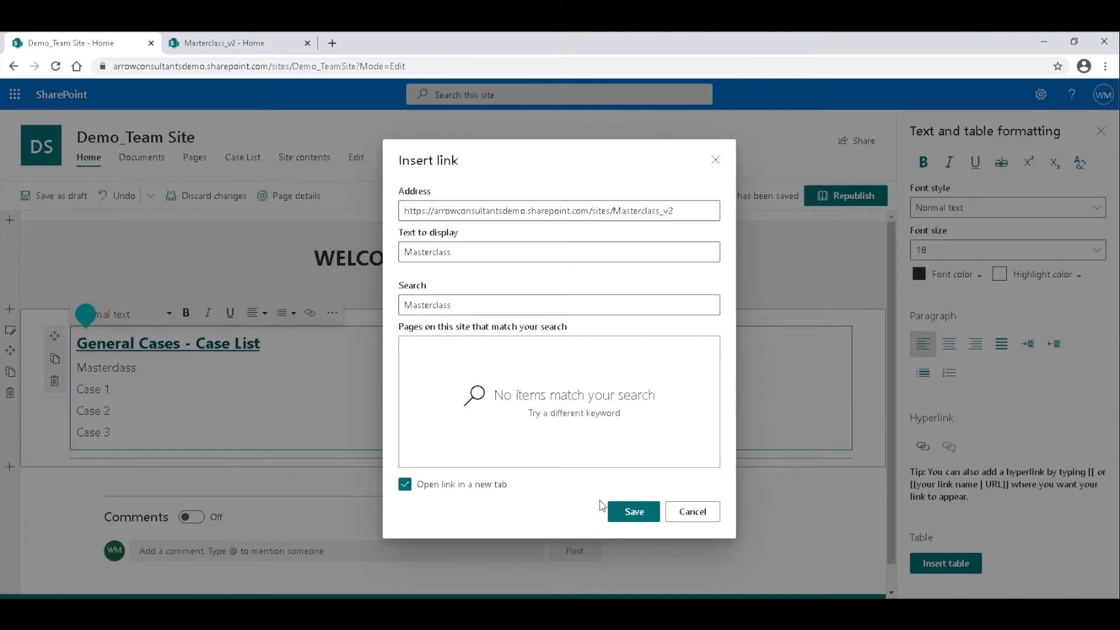
click(636, 512)
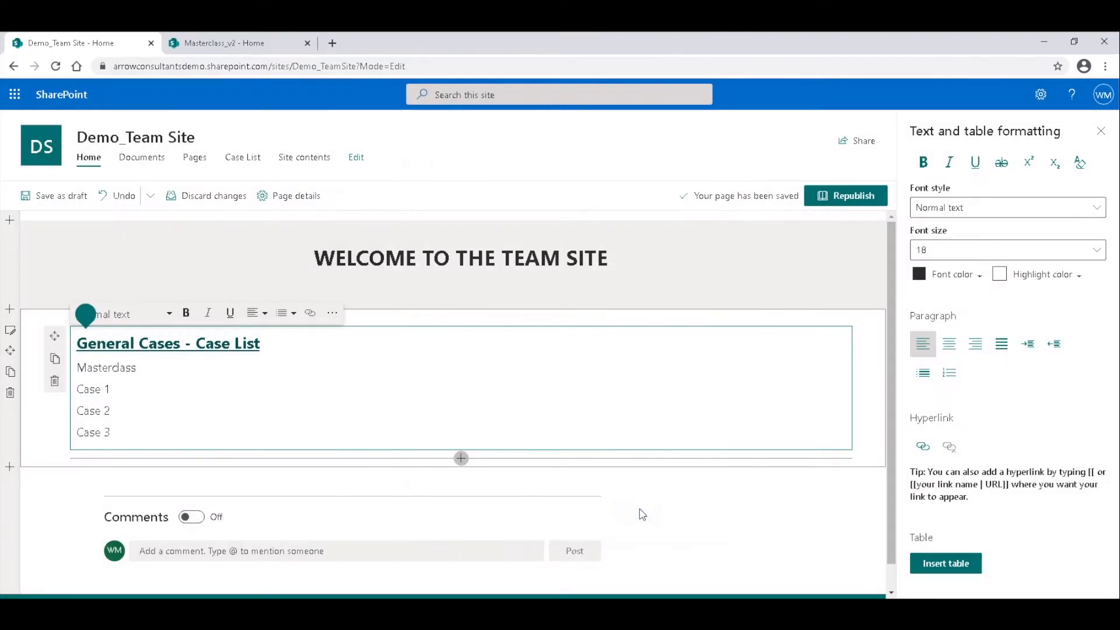
click(263, 368)
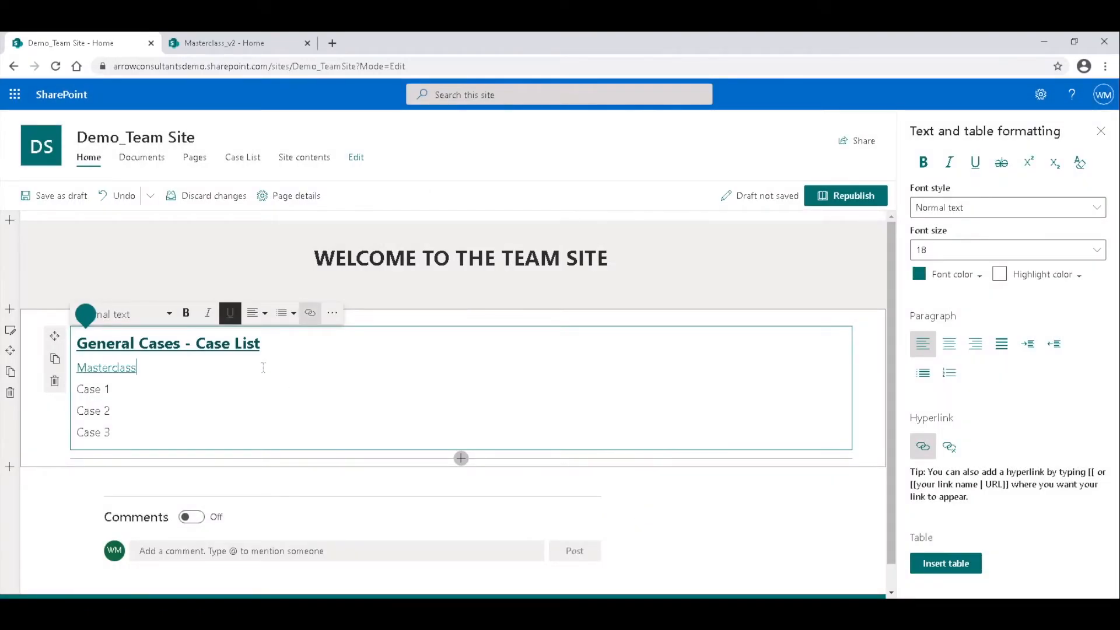
triple_click(175, 390)
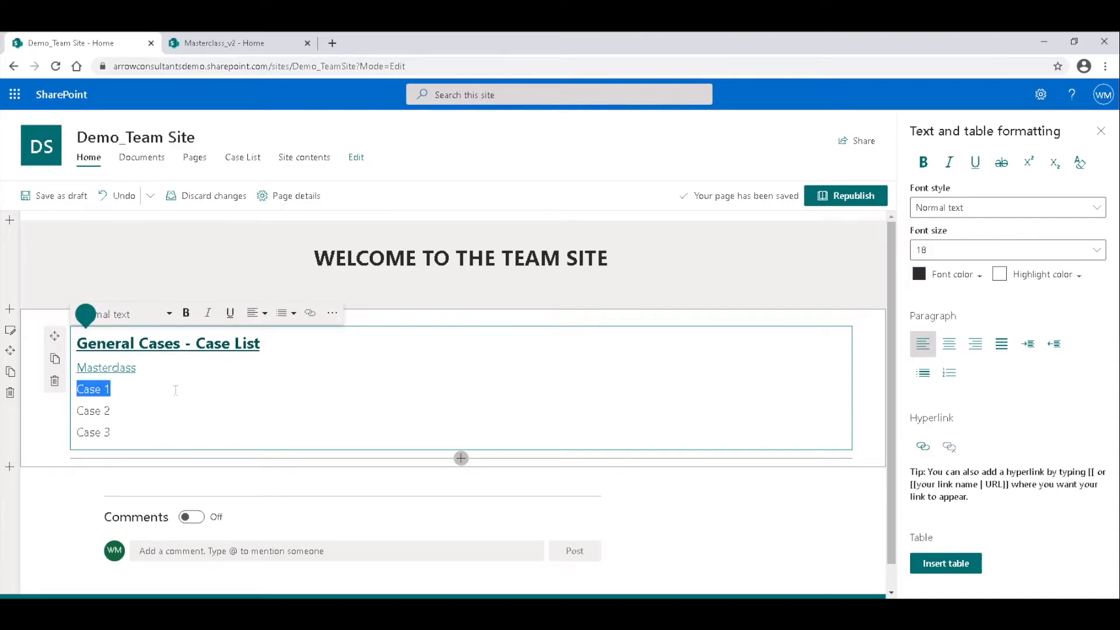
click(310, 314)
text(https://arrowconsultantsdemo.sharepoint.com/sites/Masterclass_v2)
click(405, 484)
click(632, 512)
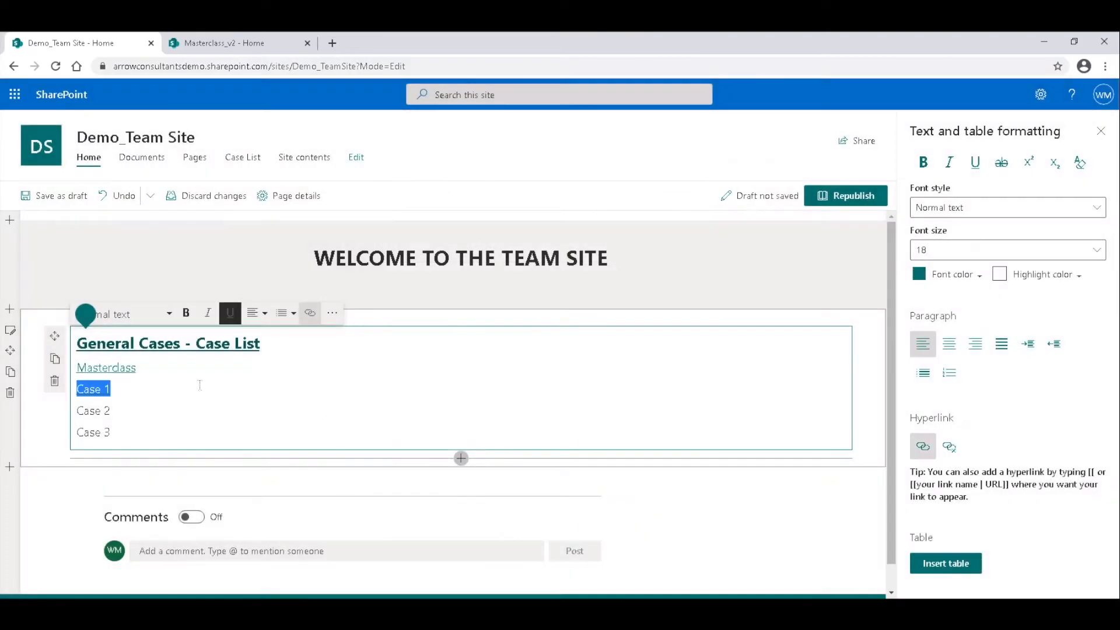
triple_click(183, 410)
click(310, 314)
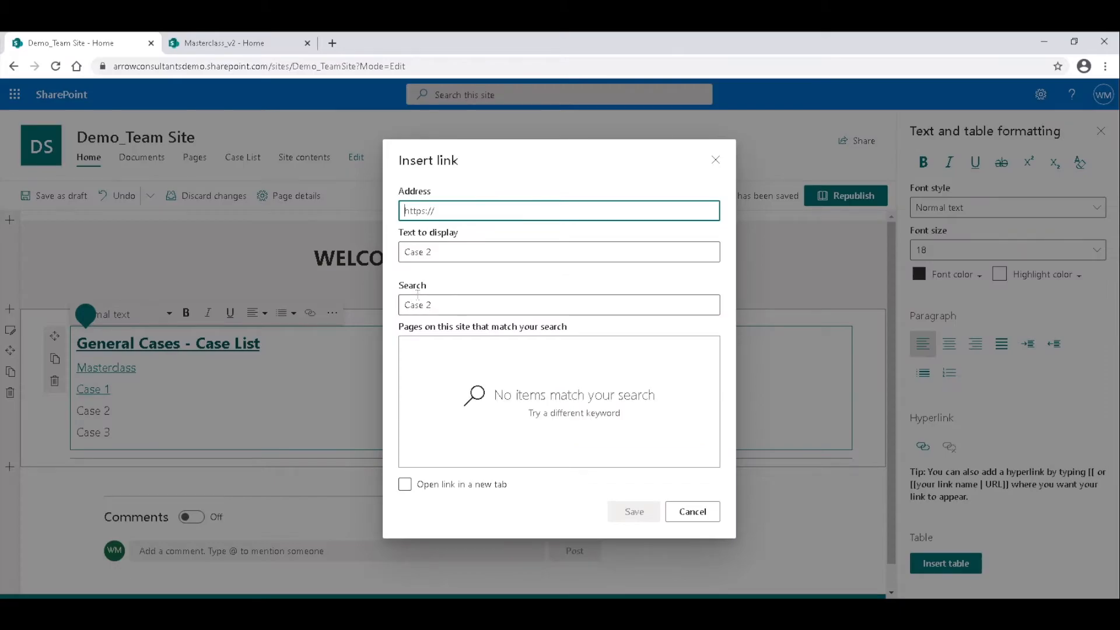
text(https://arrowconsultantsdemo.sharepoint.com/sites/Masterclass_v2)
click(405, 484)
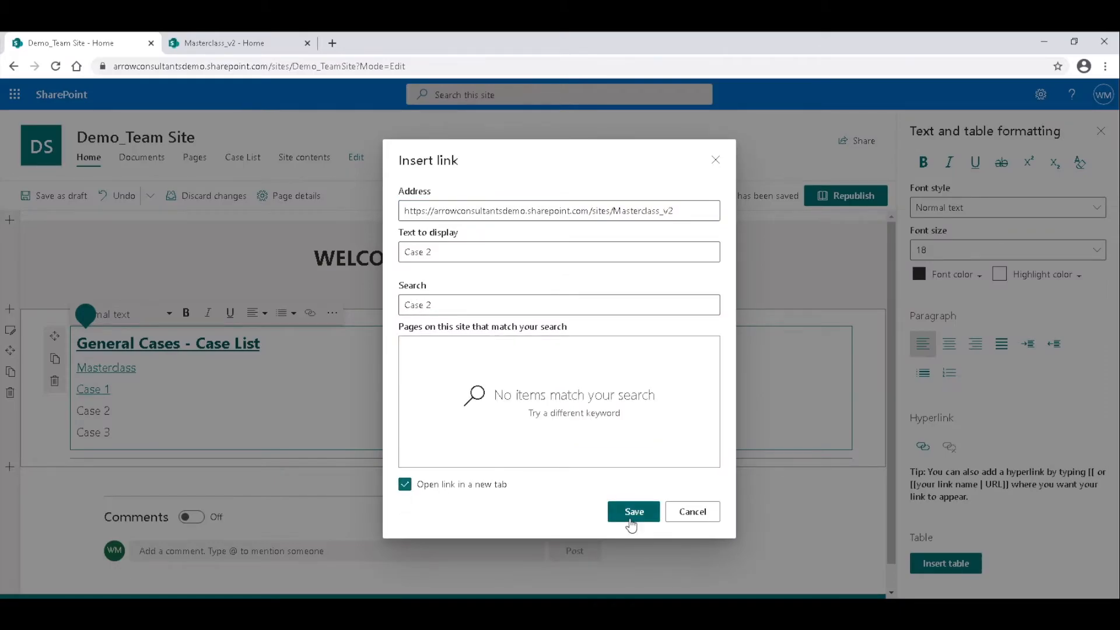
click(627, 516)
click(175, 431)
triple_click(176, 431)
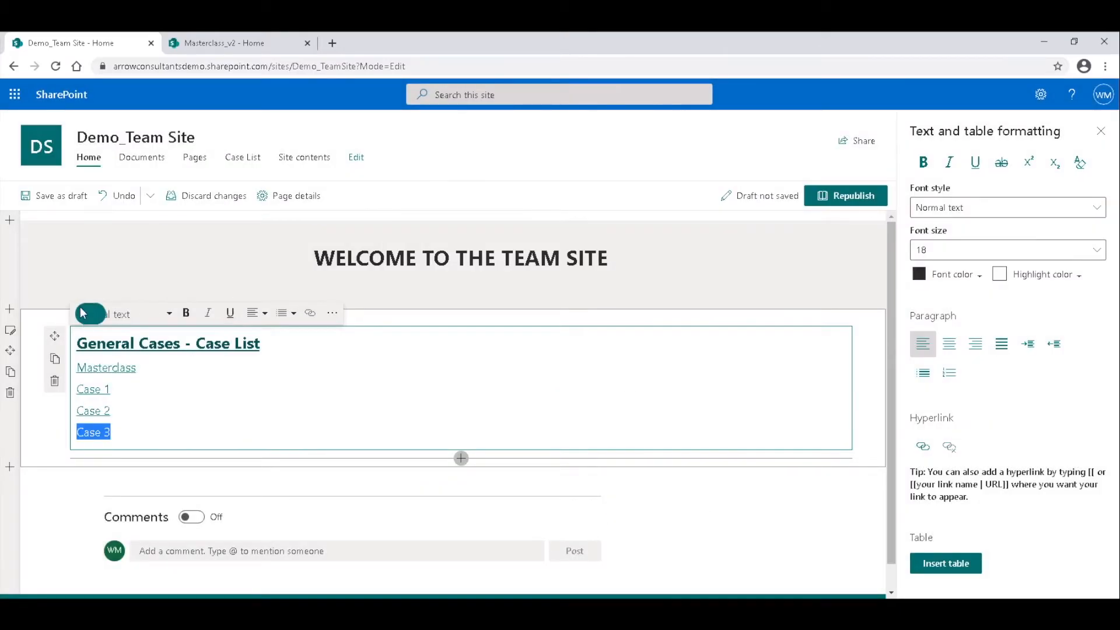
click(277, 300)
click(310, 315)
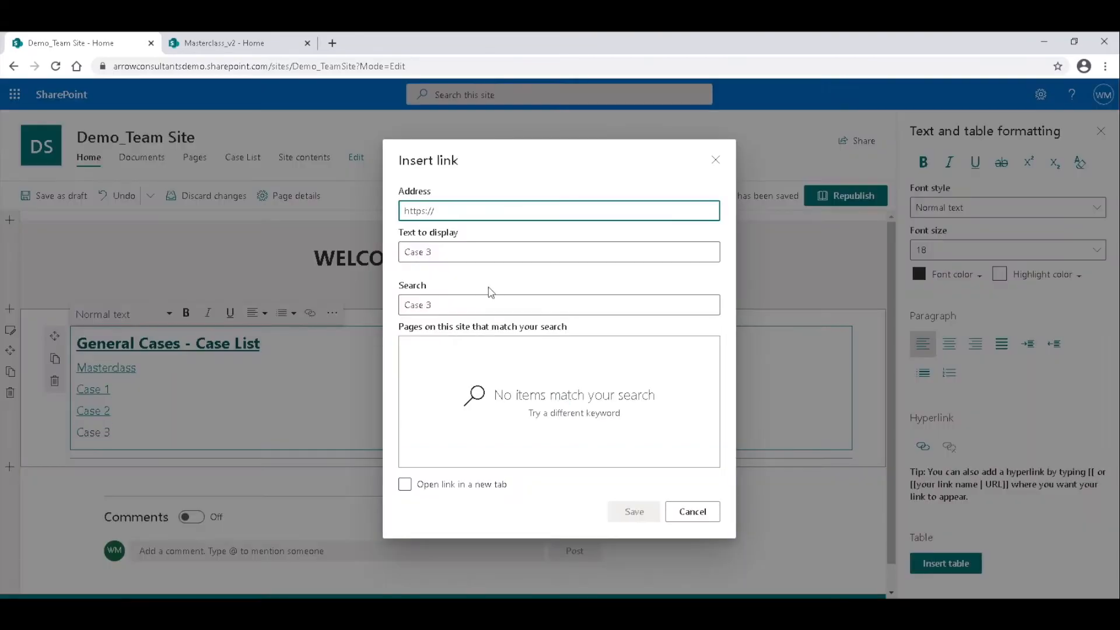
text(https://arrowconsultantsdemo.sharepoint.com/sites/Masterclass_v2)
click(405, 484)
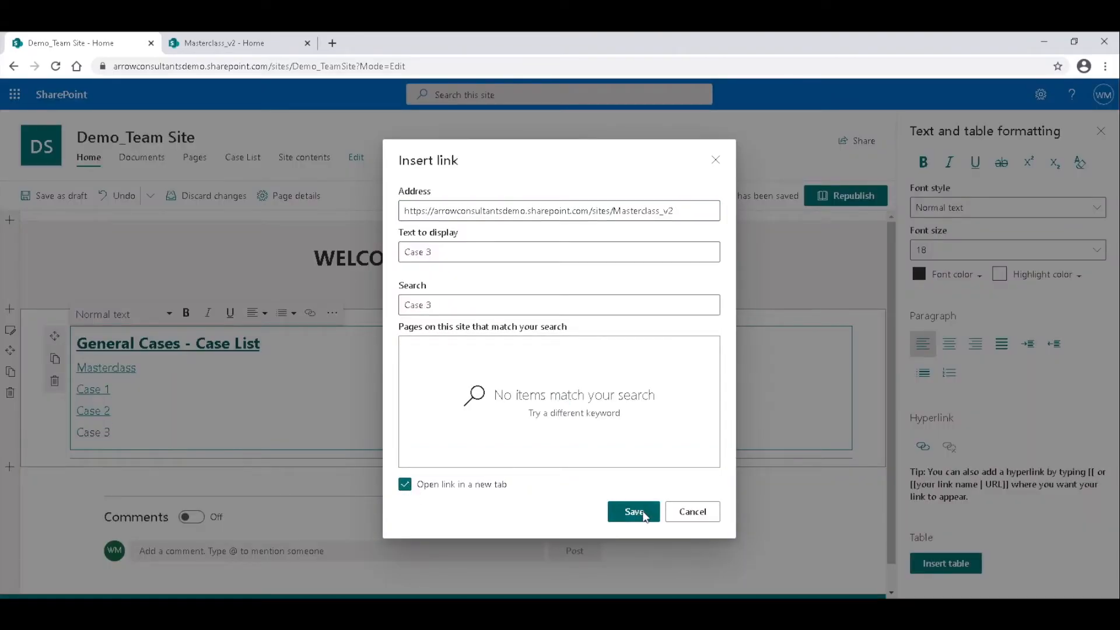
click(634, 512)
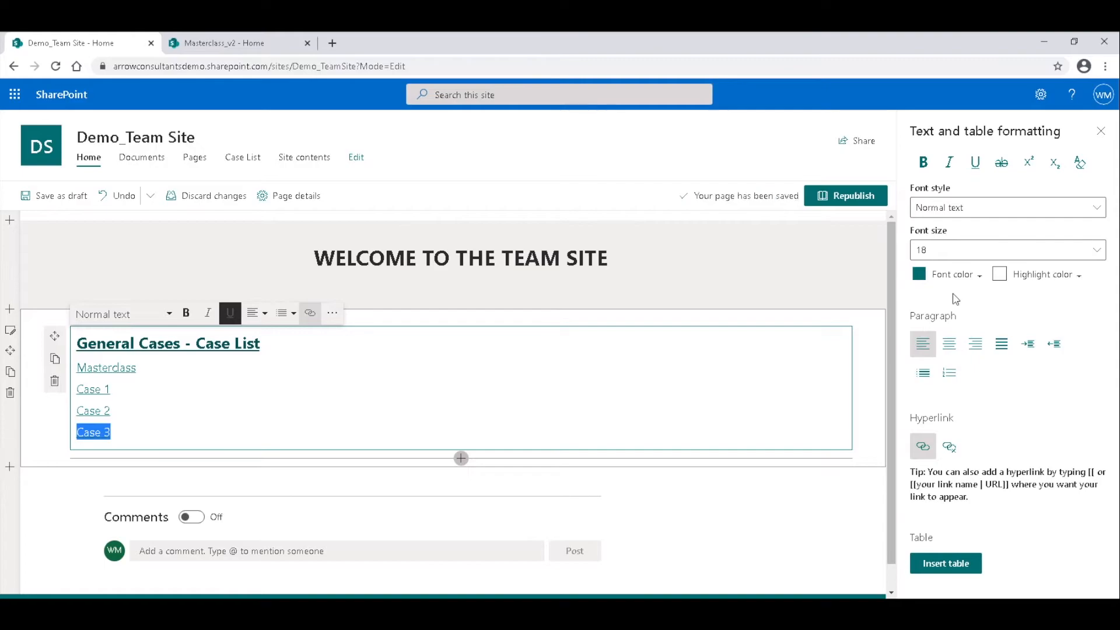
click(1104, 133)
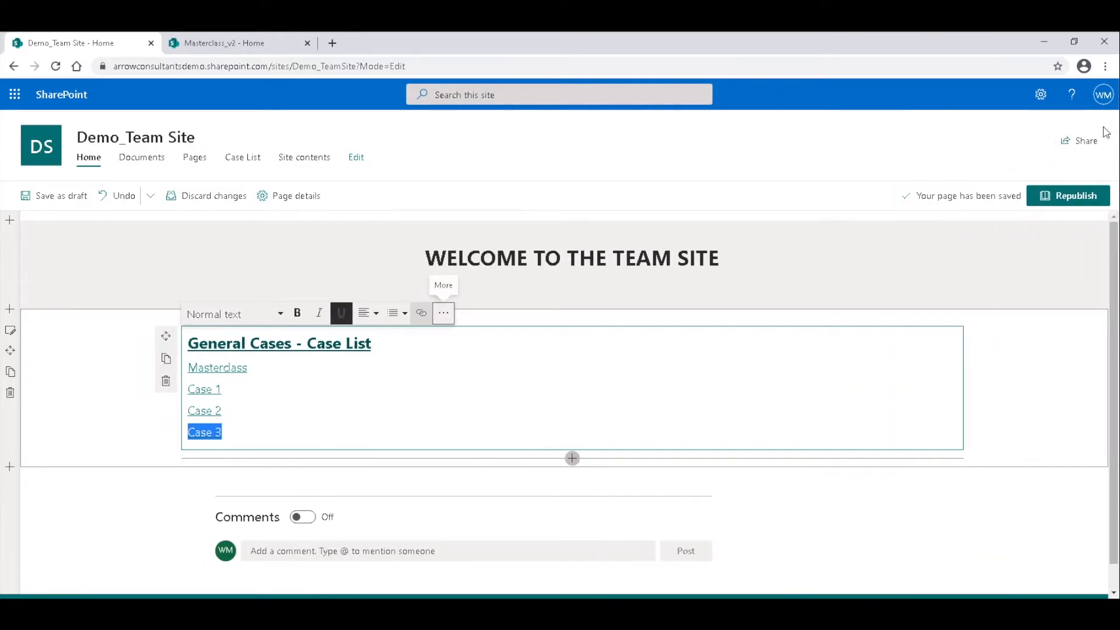
Step: Republish the home page, close the old Masterclass_v2 tab and test the Masterclass link, returning to the team site
click(1082, 196)
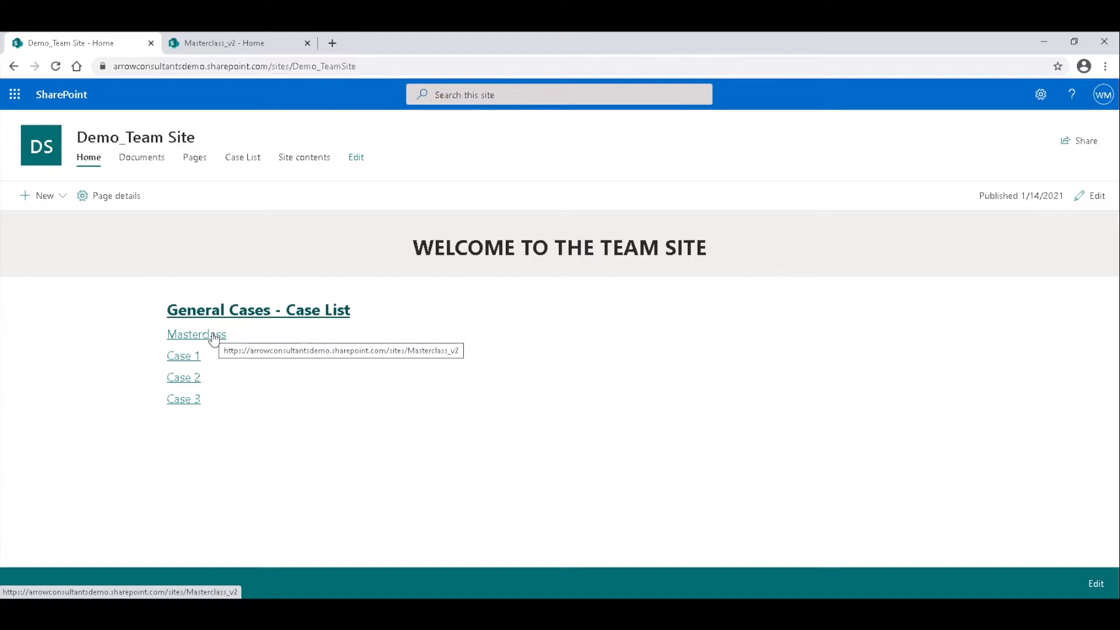
click(307, 43)
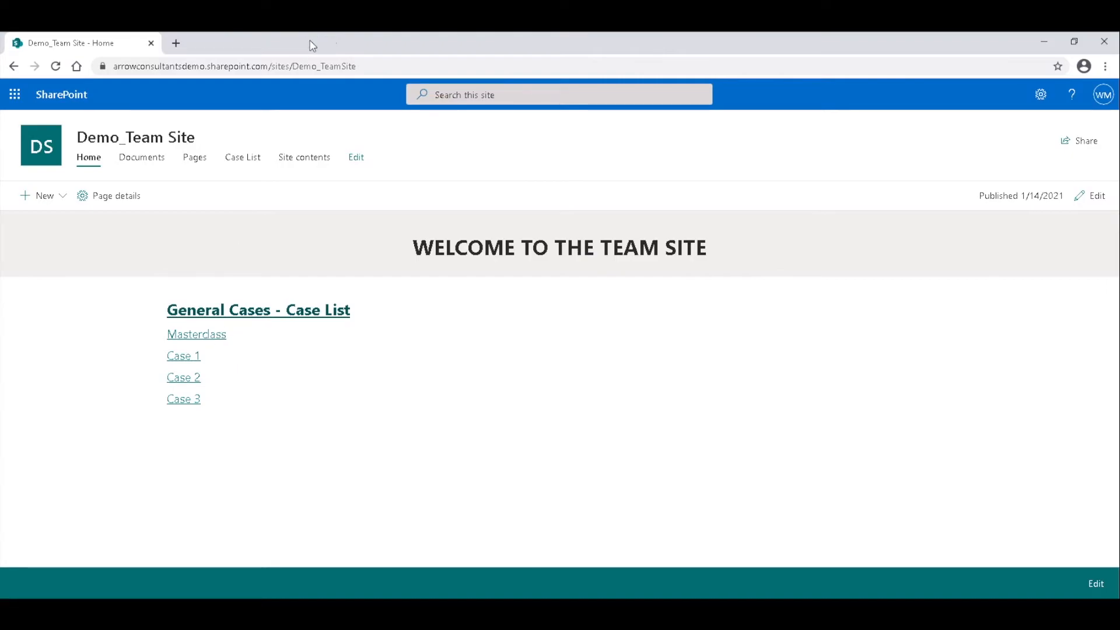
click(212, 341)
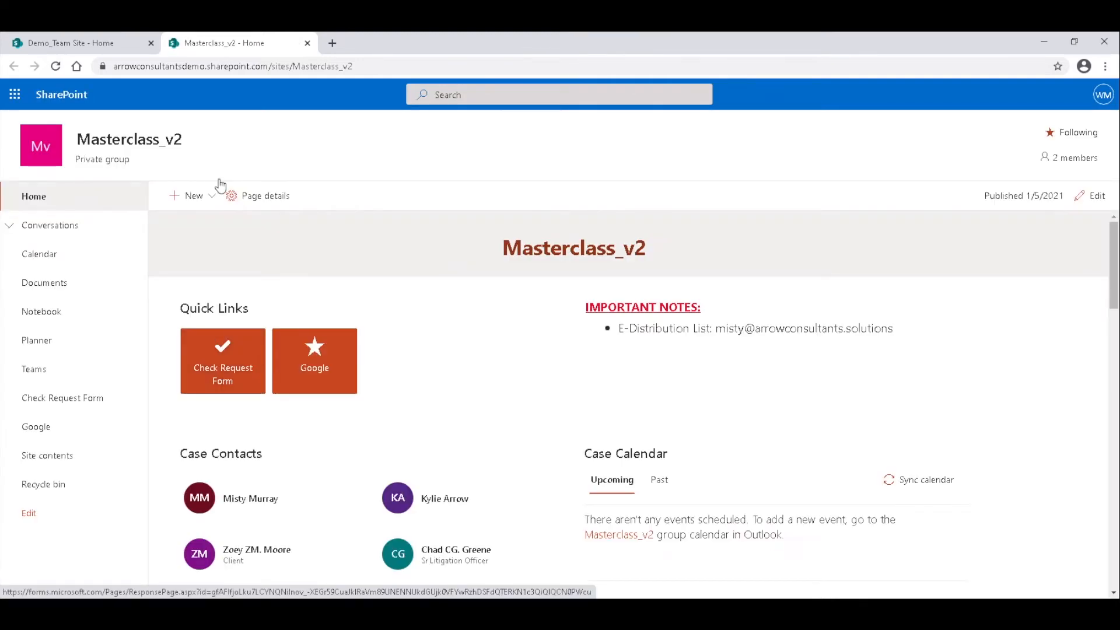
click(69, 51)
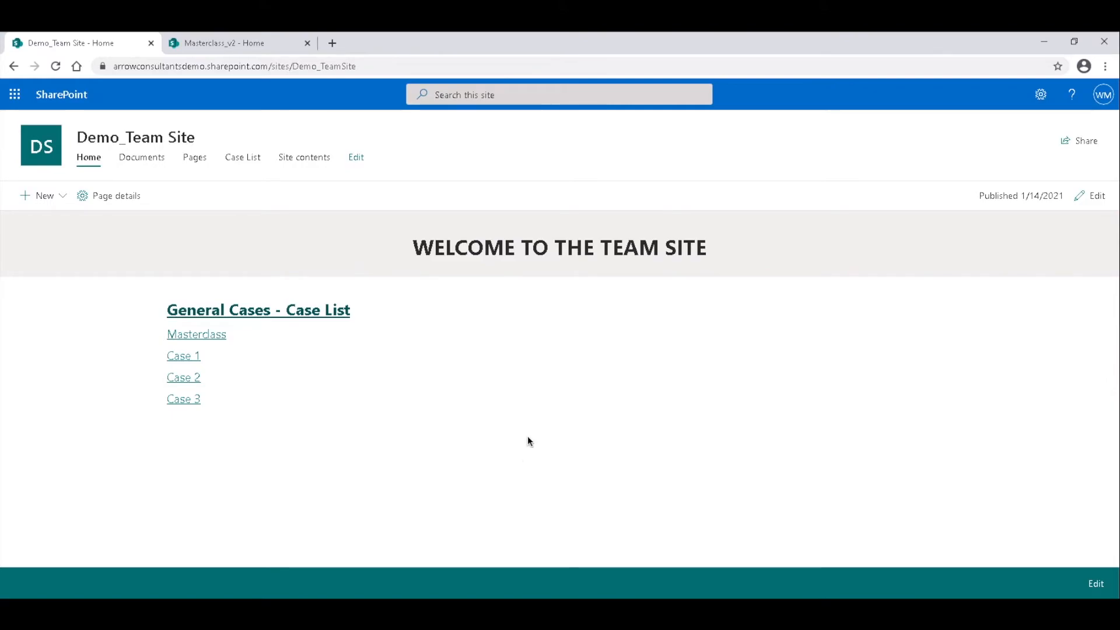
Step: Reopen the home page for editing and delete the four linked case lines beneath the General Cases - Case List heading
click(1097, 198)
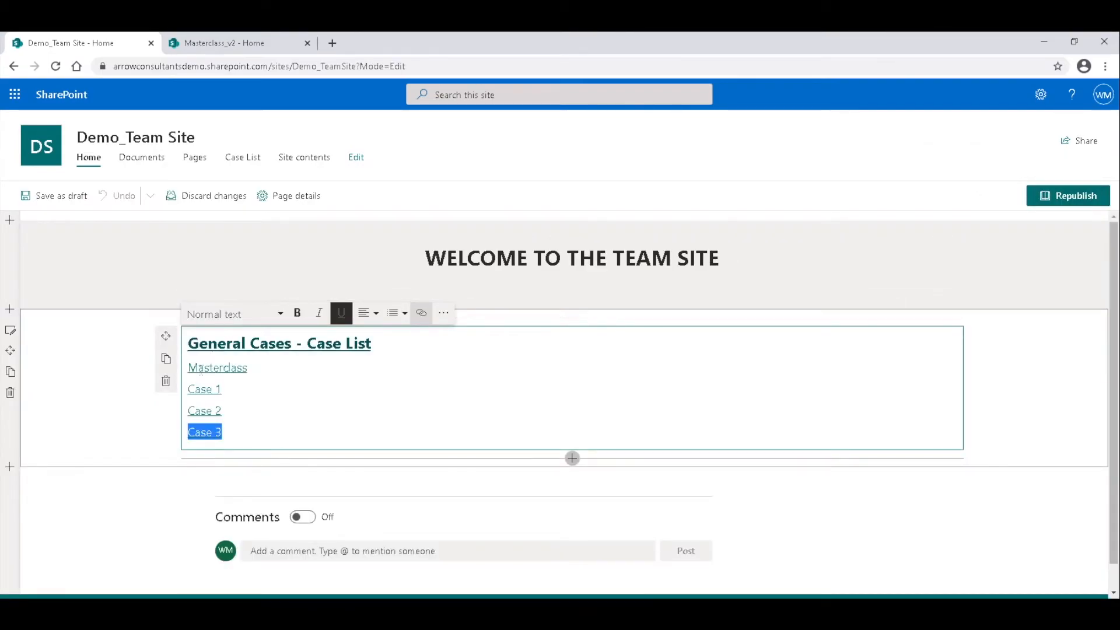
click(255, 420)
drag(249, 432, 188, 362)
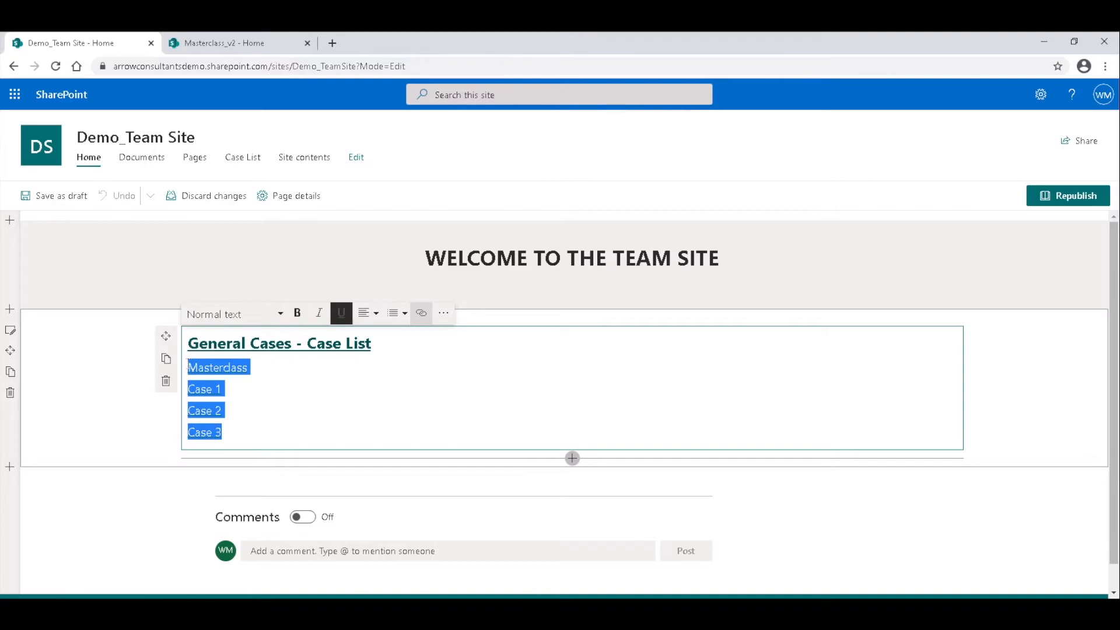
key(Delete)
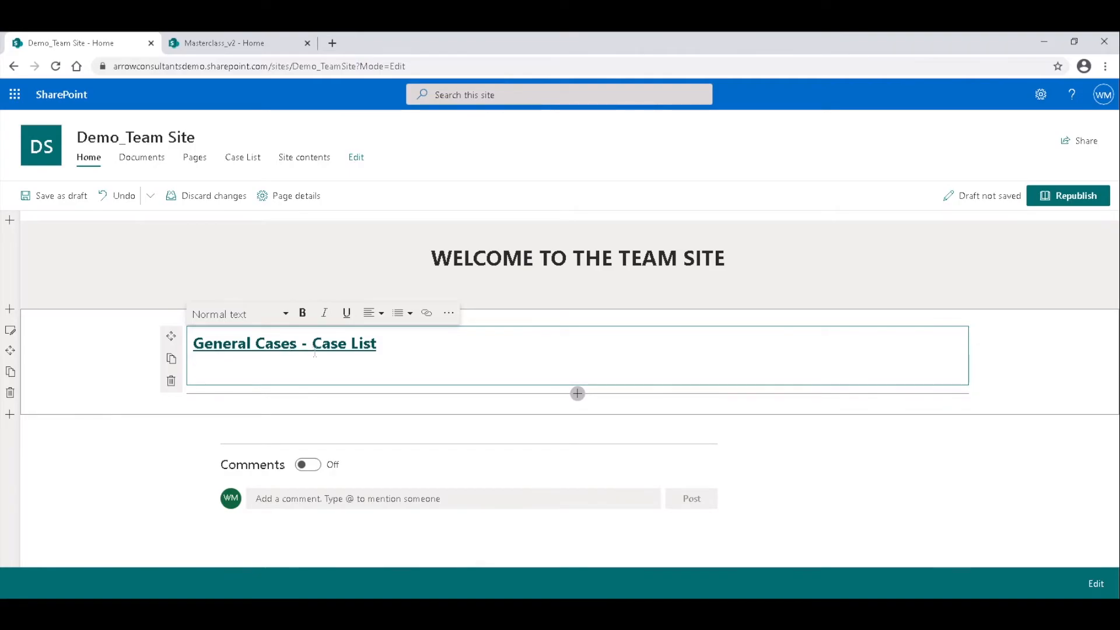
Step: Insert a table beneath the General Cases - Case List heading and fill its header row with Cases, Type and Hyperlink
click(451, 314)
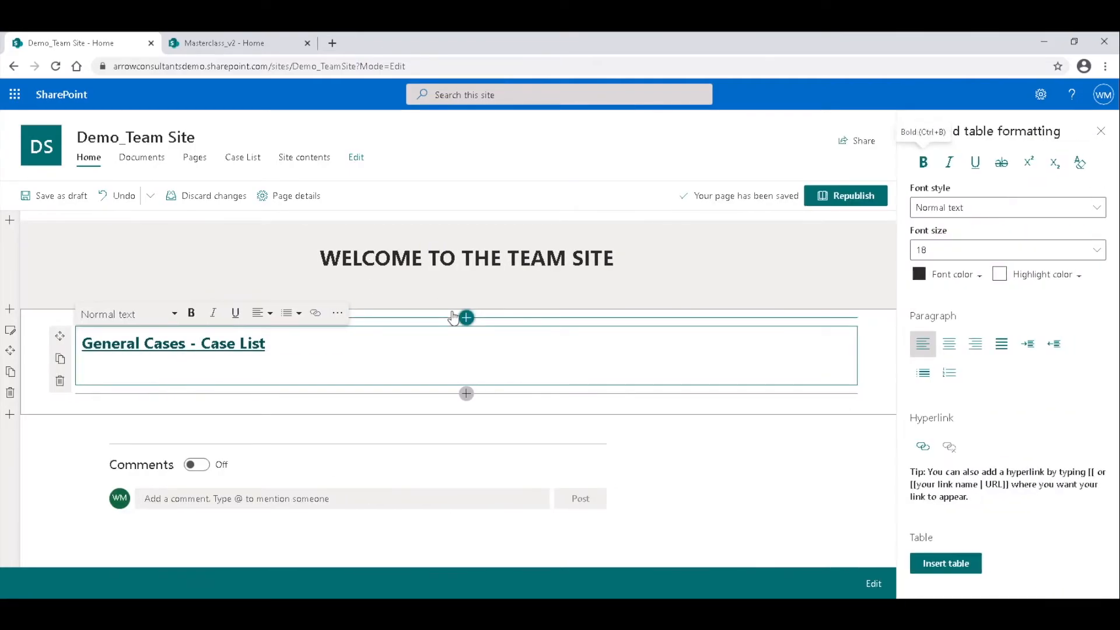
click(940, 569)
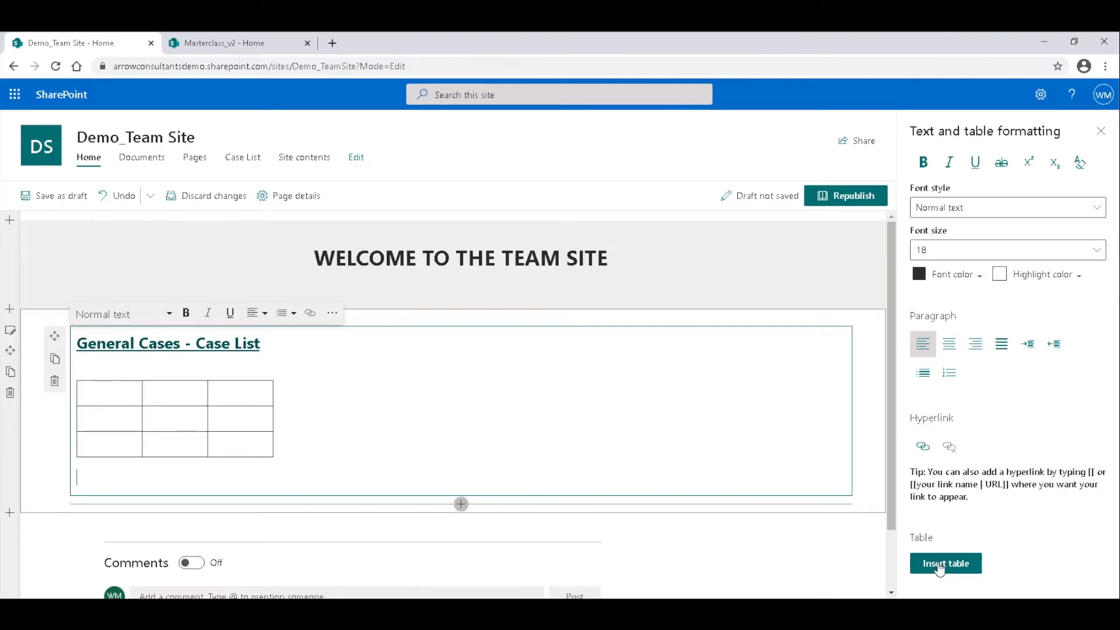
click(114, 396)
text(Cases)
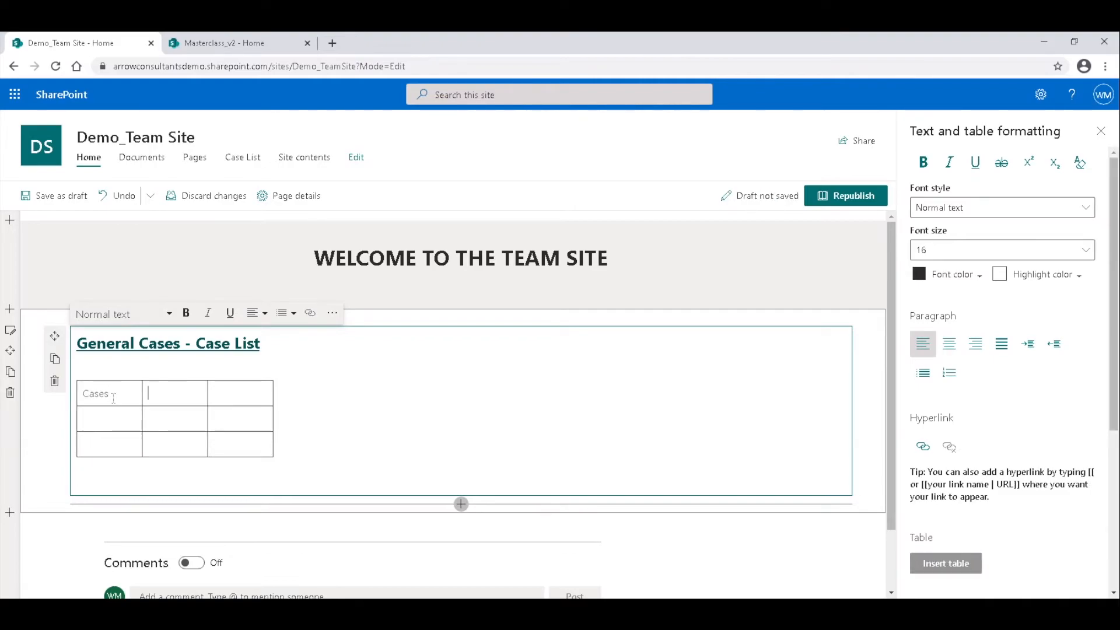
key(Tab)
text(Type)
key(Tab)
text(Hyperlink)
Step: Make the table's header row bold and centre its text
drag(247, 392, 112, 395)
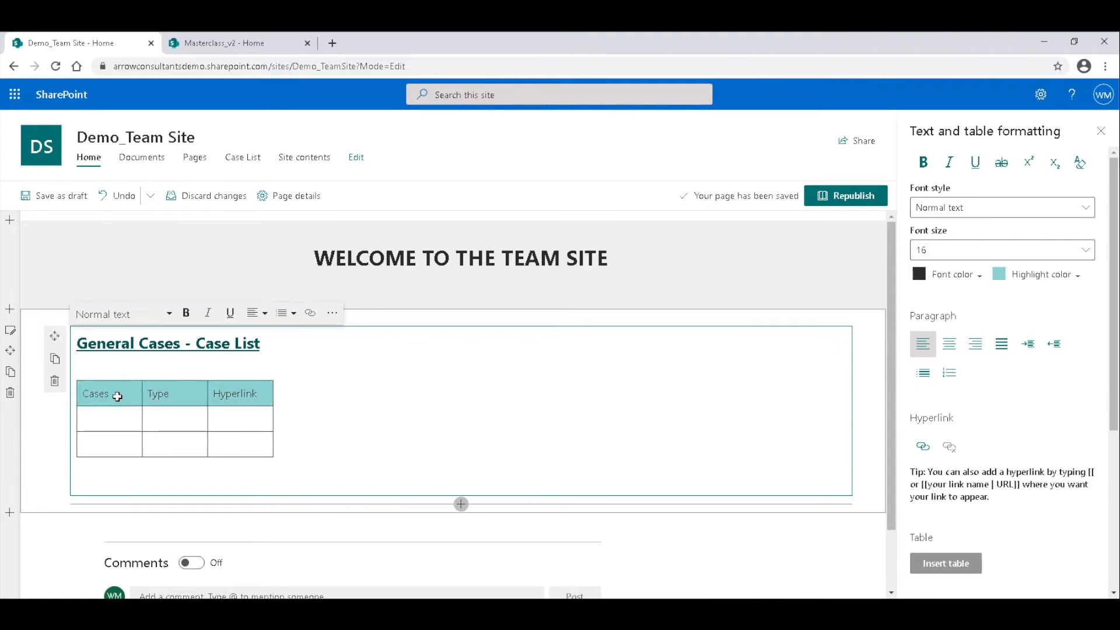
click(917, 163)
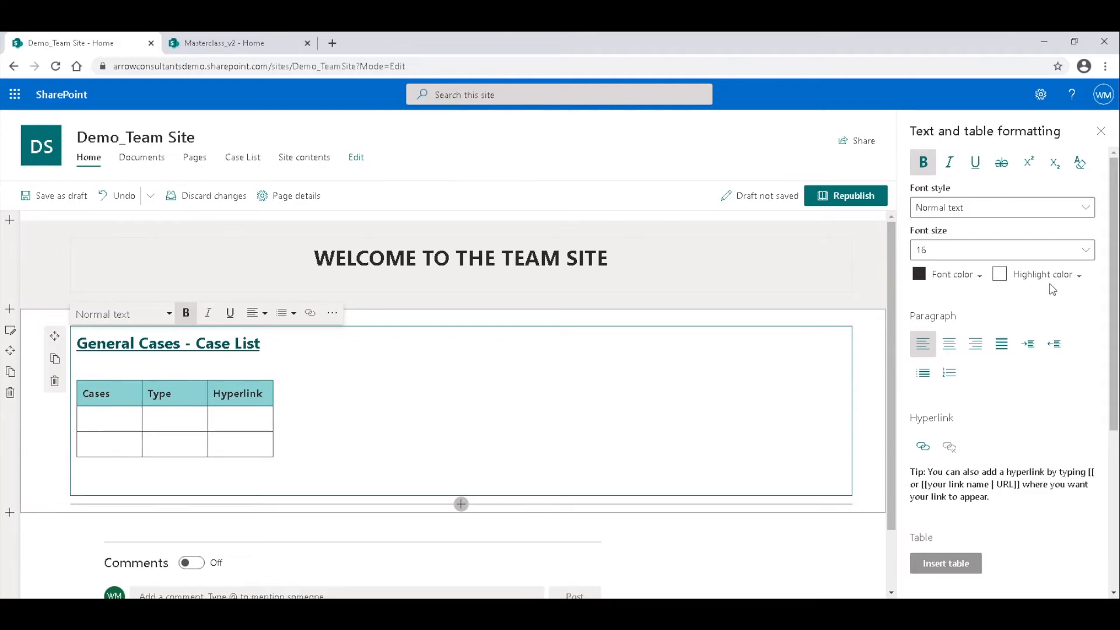
click(948, 349)
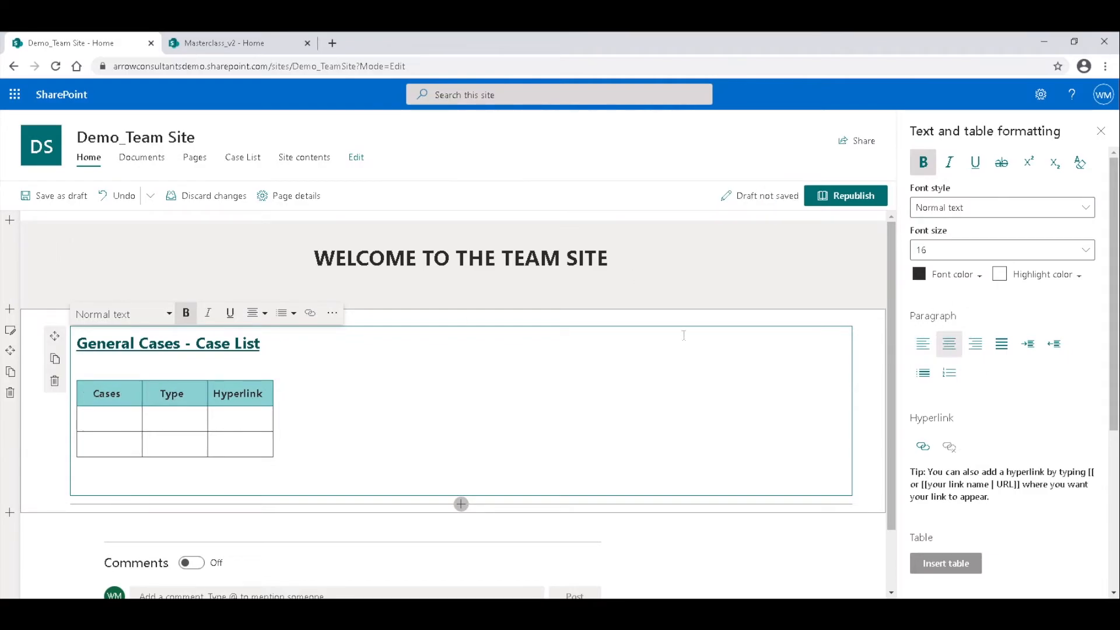
Step: Fill the first row below the headers with the case Masterclass and type Premise Liability, leaving its Hyperlink cell empty
click(126, 414)
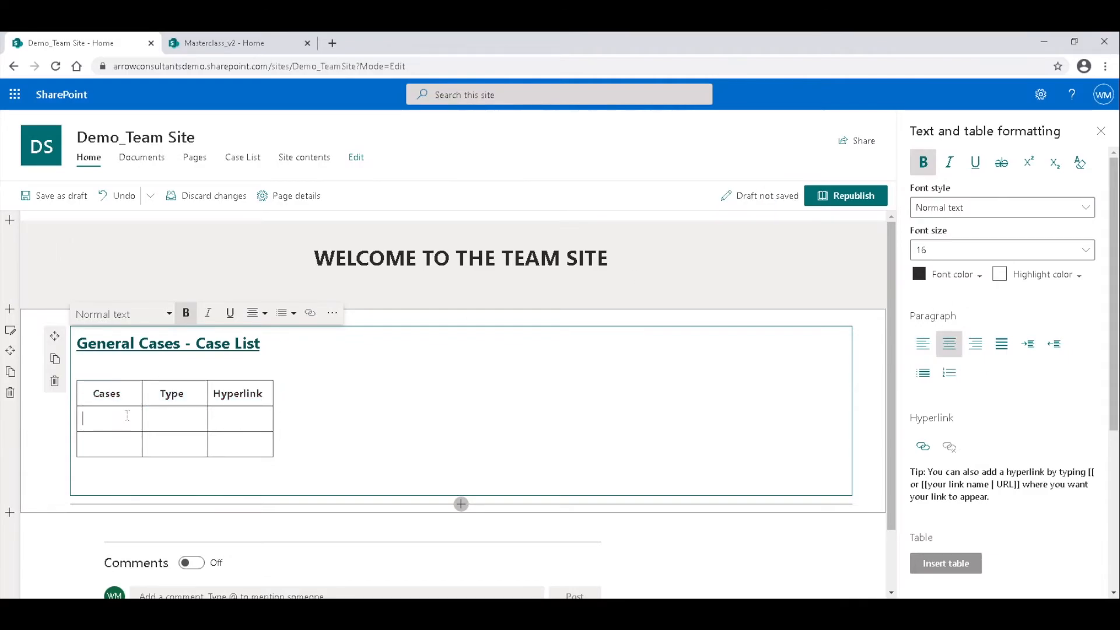
text(Mas)
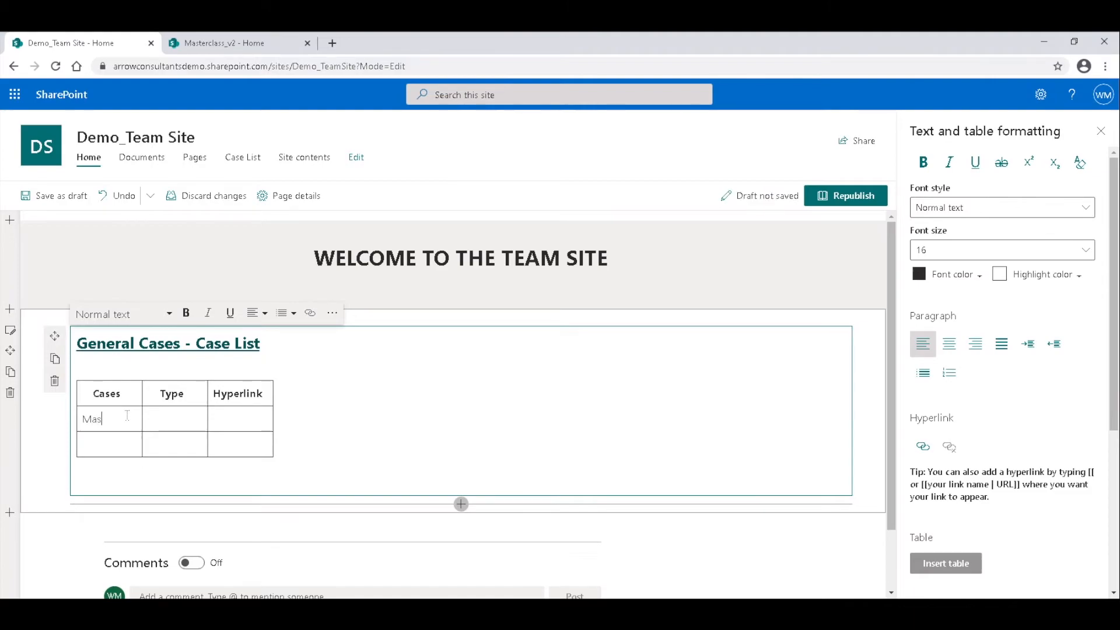
text(terclass)
key(Tab)
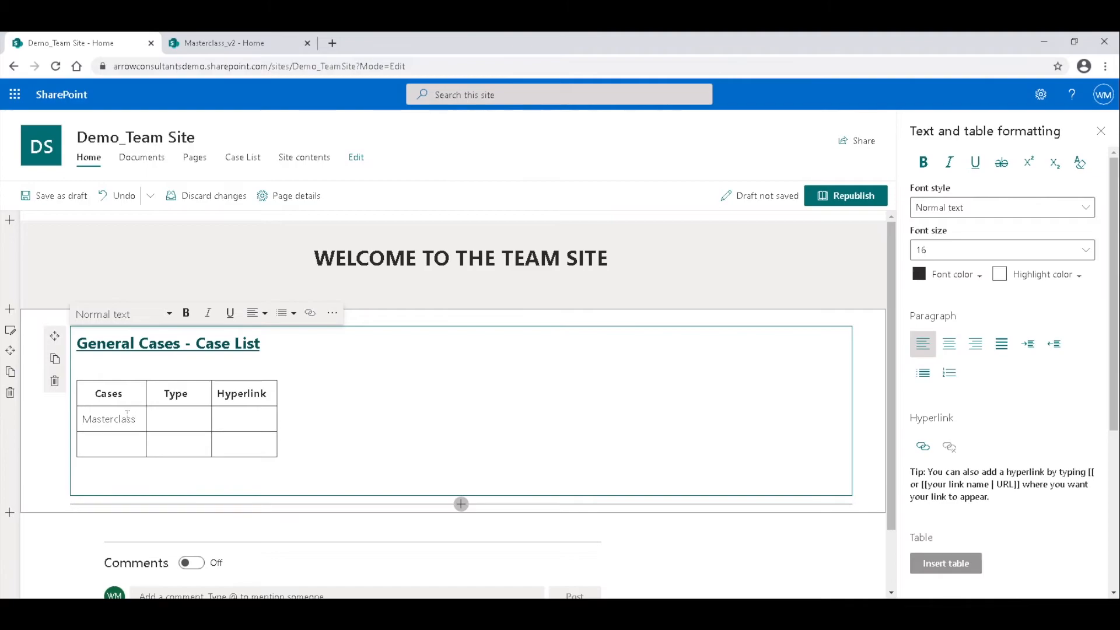
text(Premise Liability)
key(Tab)
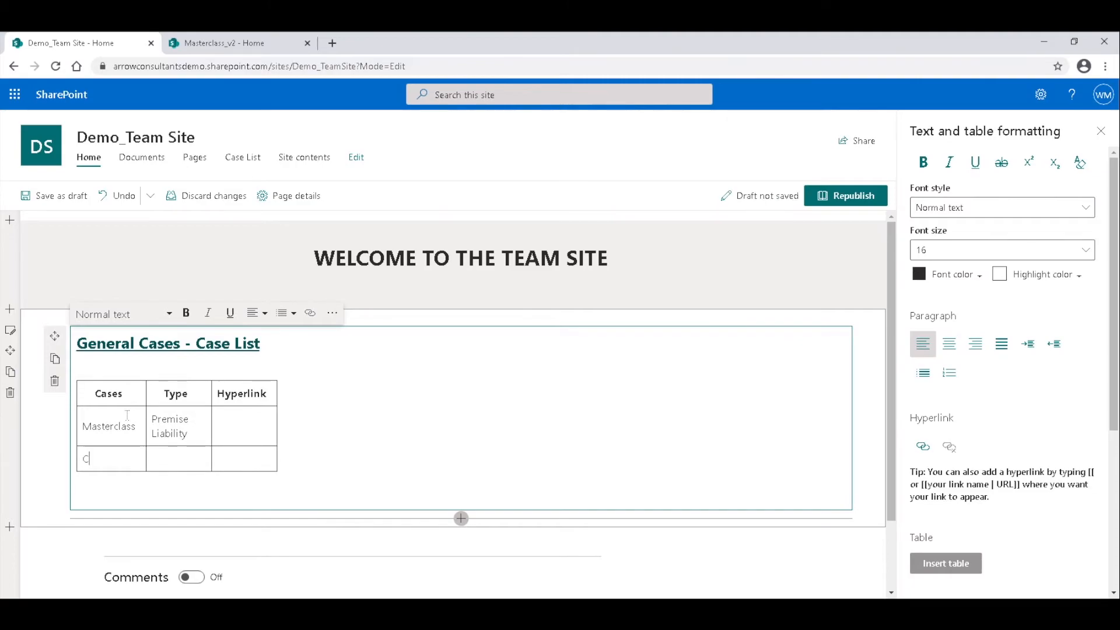
Step: Add the rows Case 1 with type Dog Bite and Case 2 with type Auto Crash, leaving their Hyperlink cells empty
text(Case 1)
key(Tab)
text(Dog Bite)
key(Tab)
key(Tab)
text(Case 2)
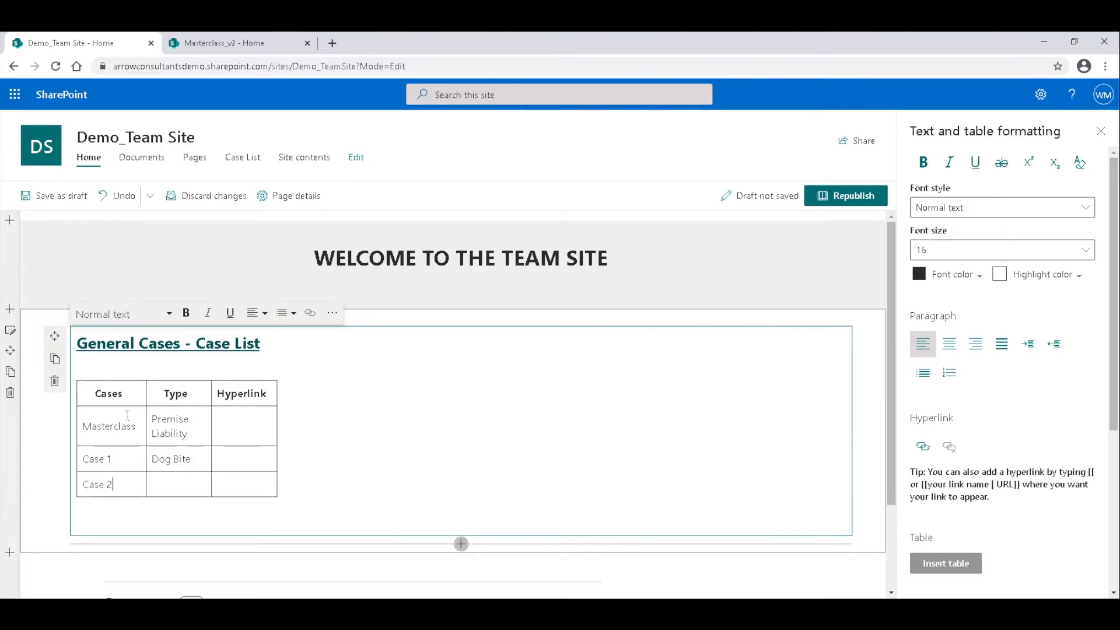
key(Tab)
text(Auto Crash)
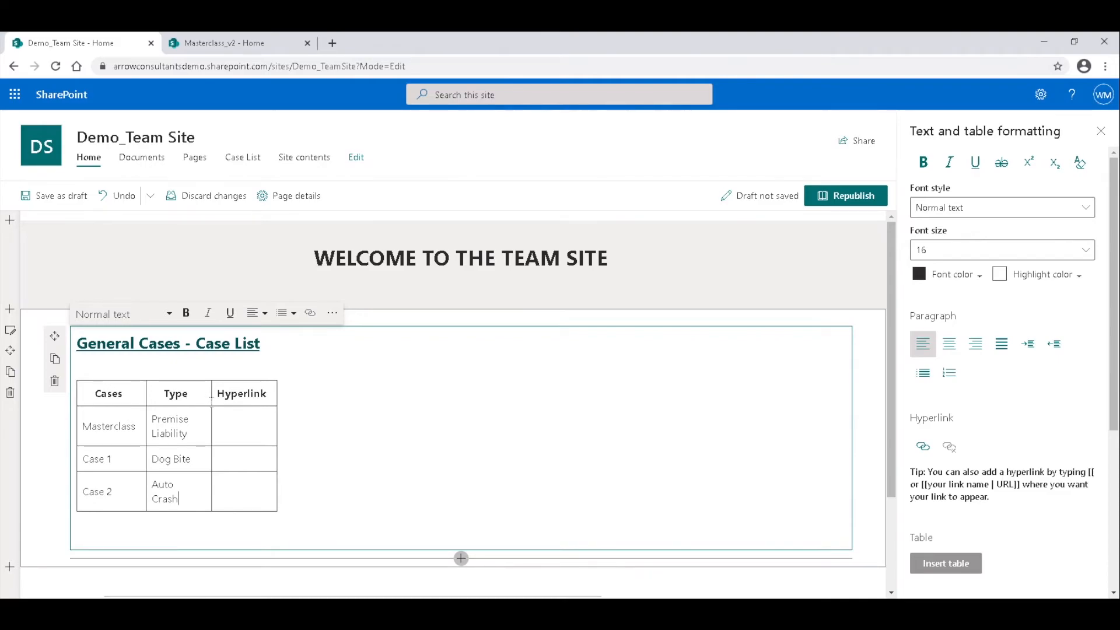
Step: Widen the Type and Hyperlink columns of the case table
click(274, 397)
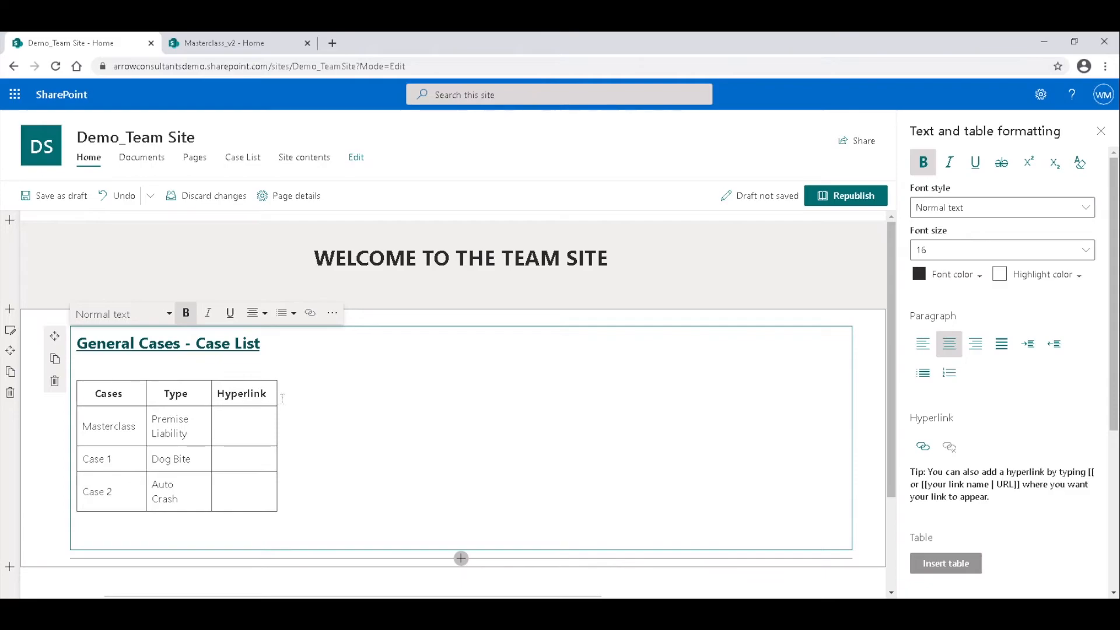
drag(277, 395, 323, 395)
drag(211, 395, 235, 399)
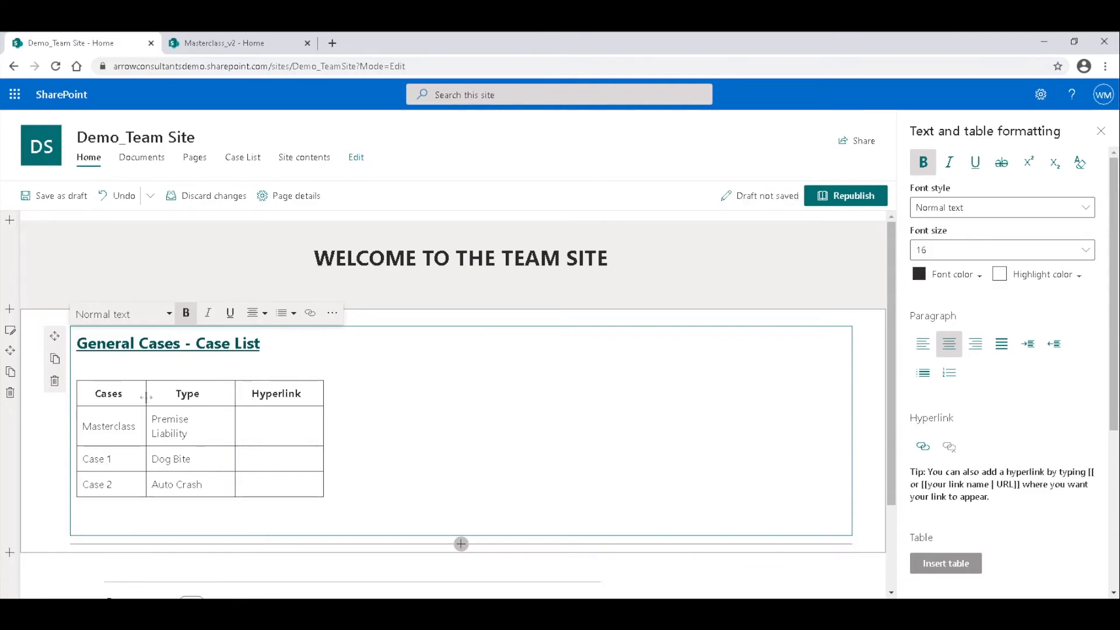
drag(146, 396, 153, 397)
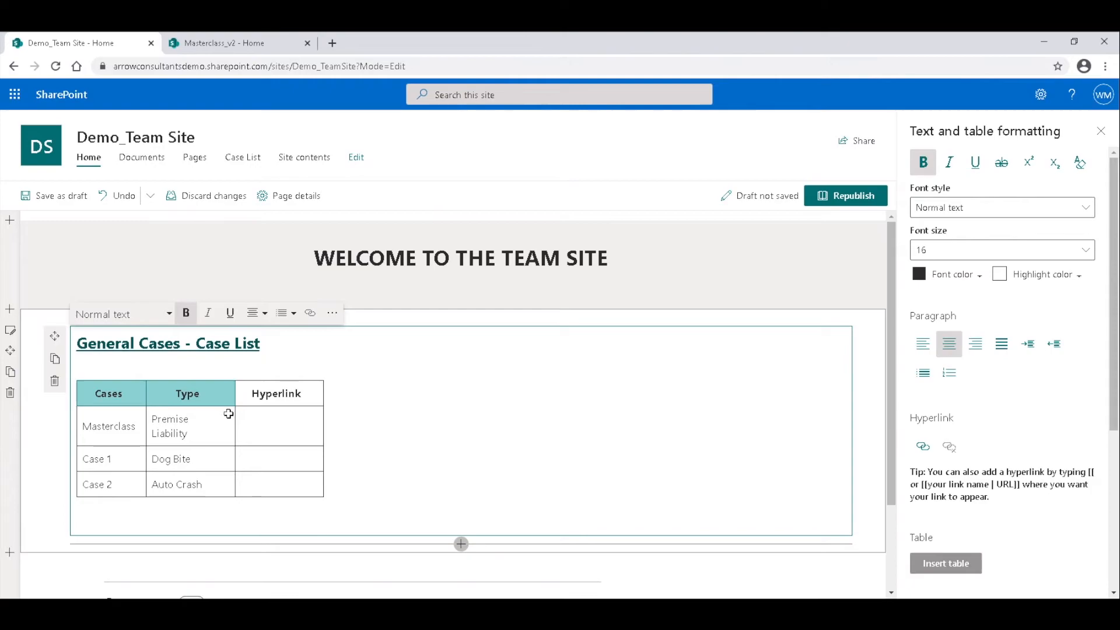
click(265, 392)
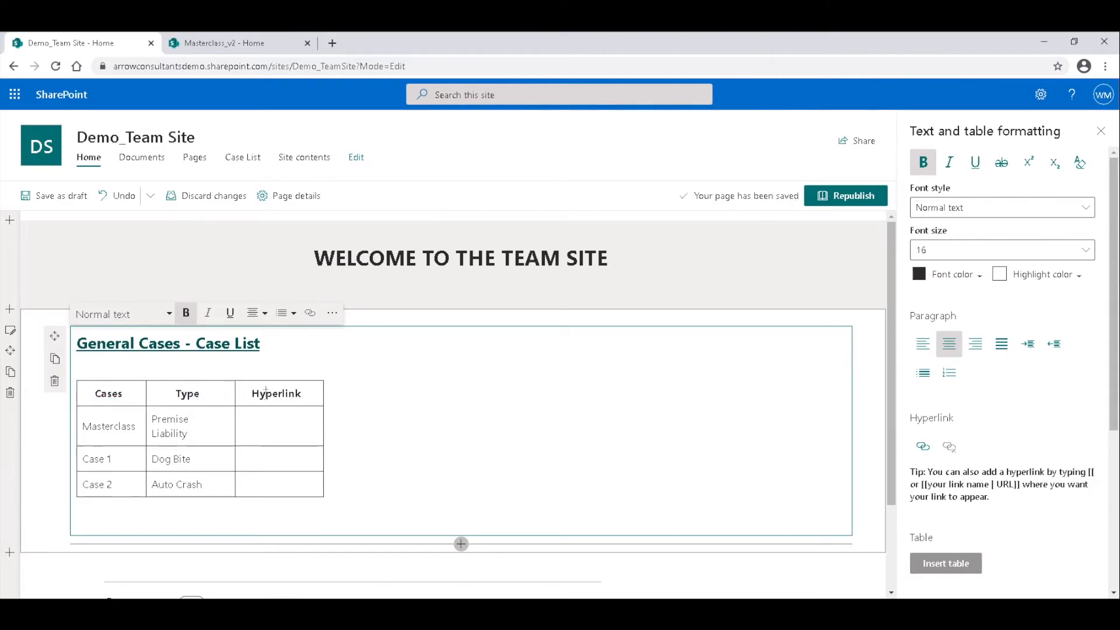
click(280, 433)
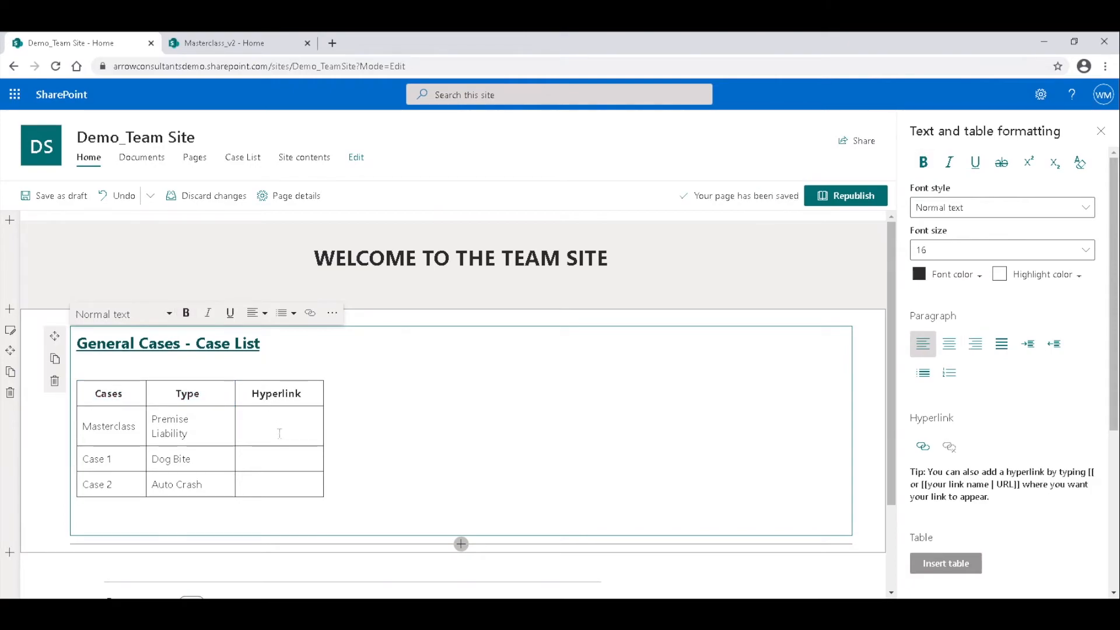
click(311, 315)
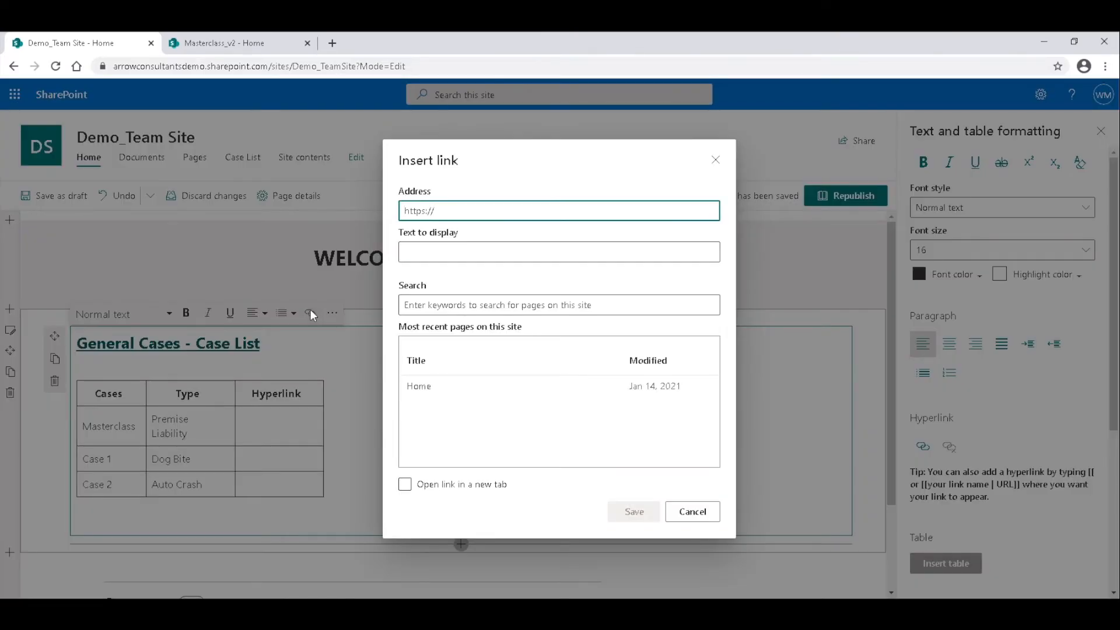
text(https://arrowconsultantsdemo.sharepoint.com/sites/Masterclass_v2)
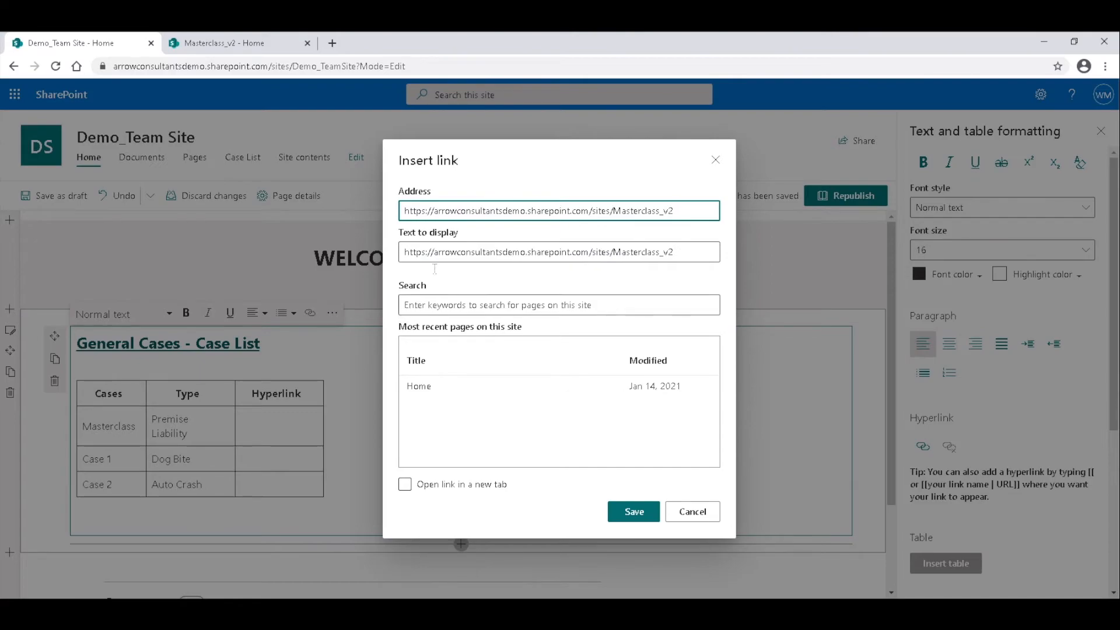
click(447, 251)
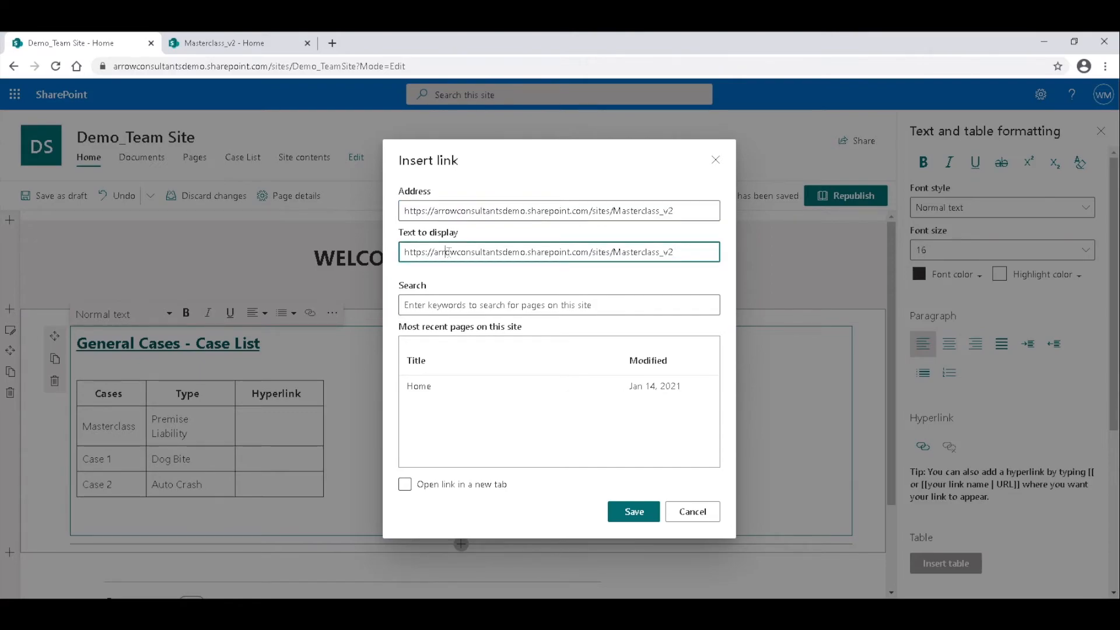
drag(676, 252, 399, 262)
key(ctrl+c)
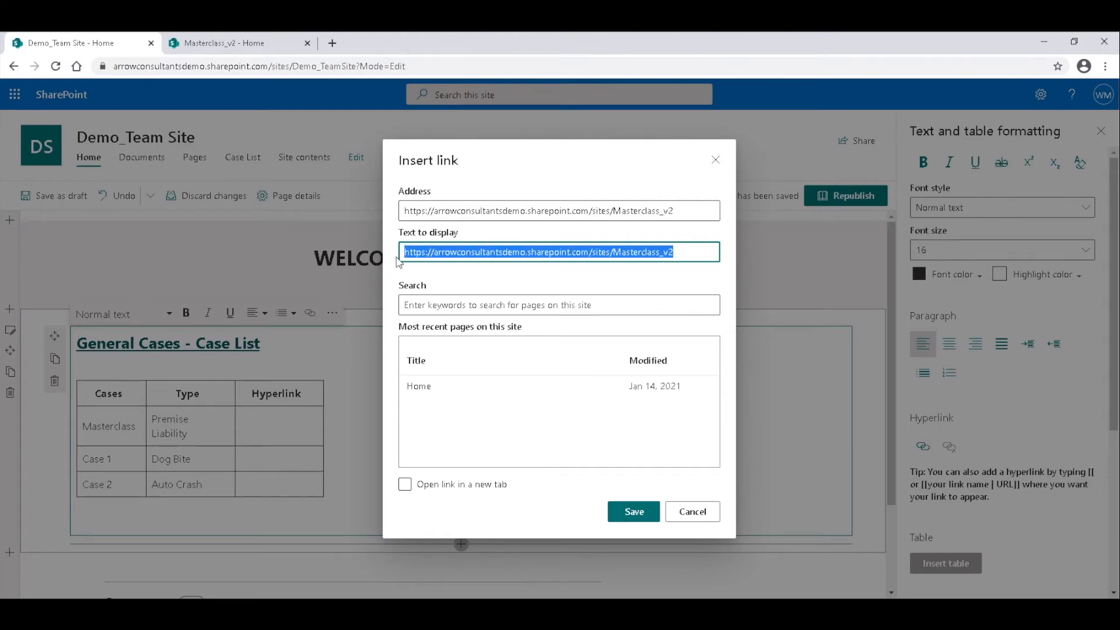
text(Master)
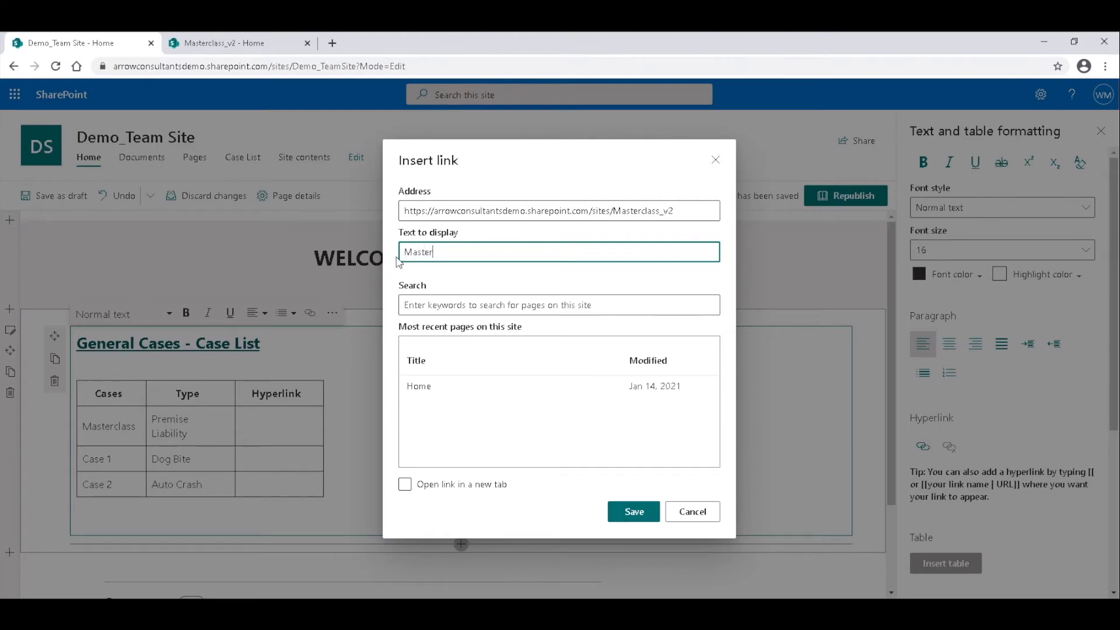
text(class_SP Site)
click(405, 485)
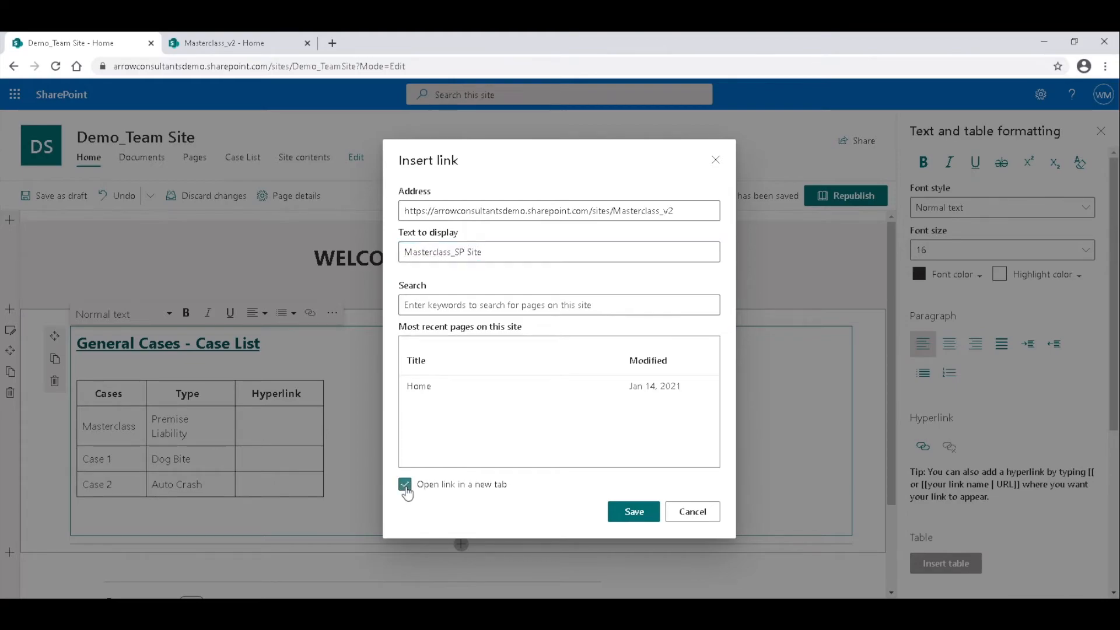
click(635, 516)
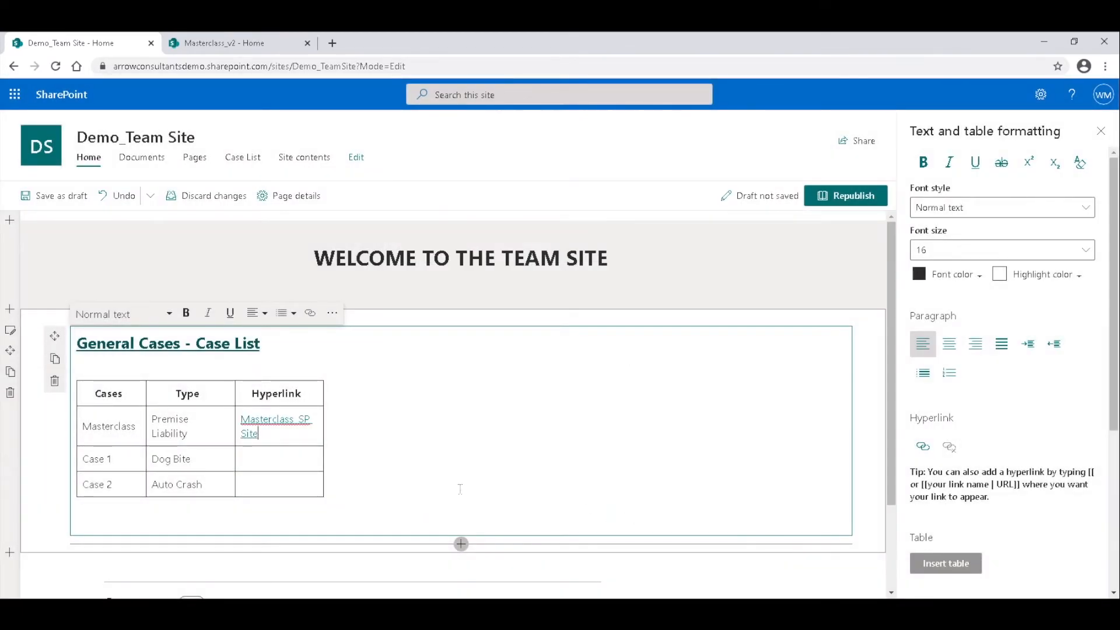
click(286, 456)
click(311, 314)
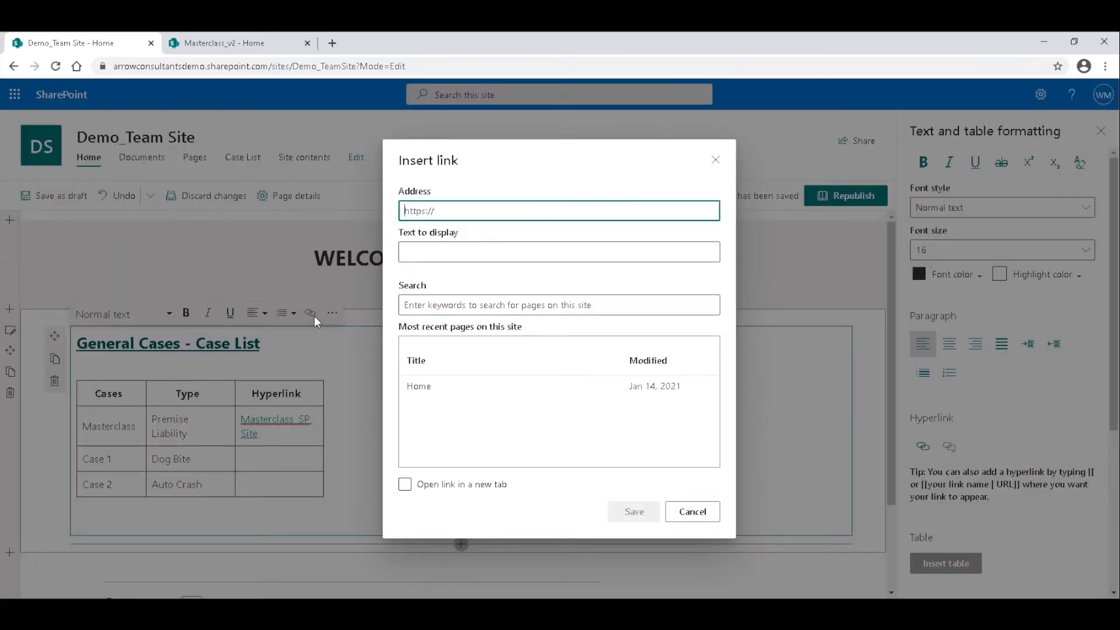
key(ctrl+v)
click(690, 253)
key(ctrl+a)
text(Case 1_SP Site)
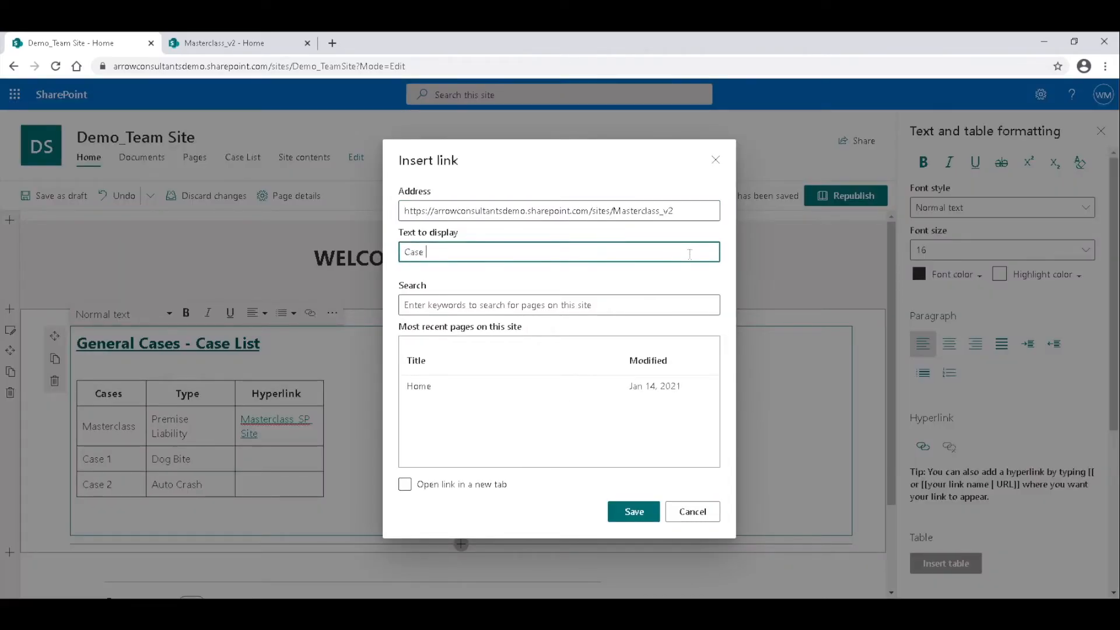
click(405, 484)
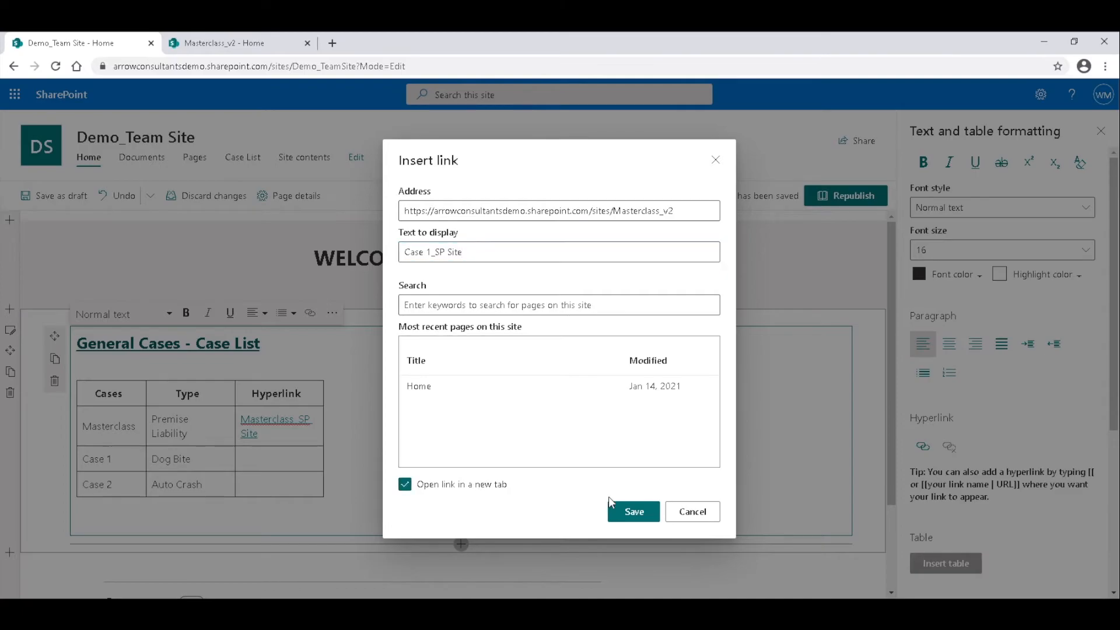
click(625, 513)
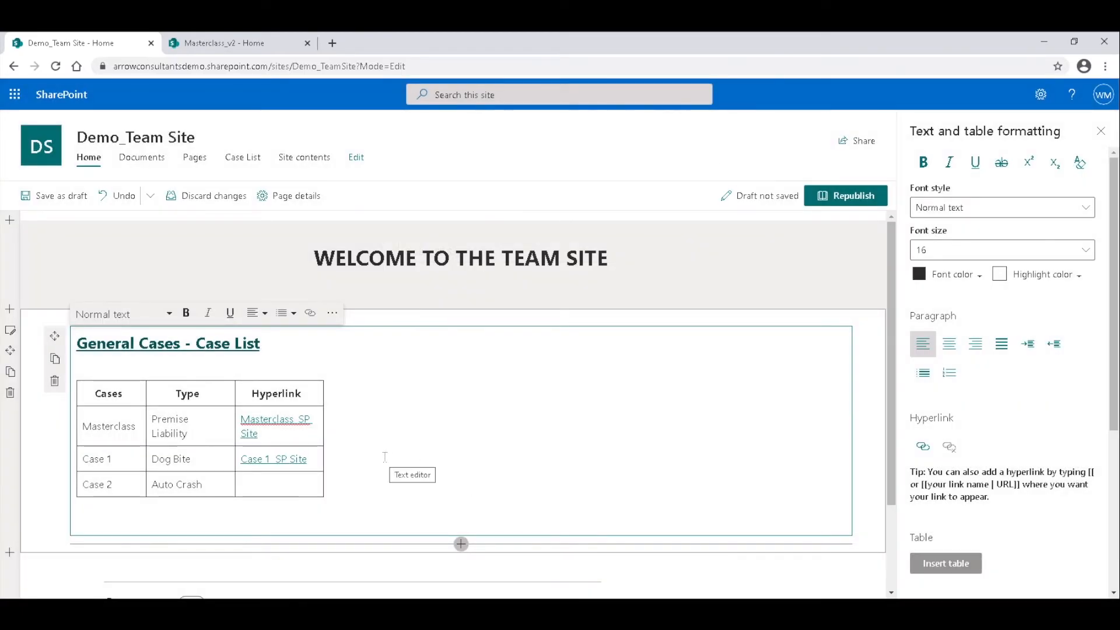
Step: Republish the home page and test the table's Masterclass_SP Site link after closing the old Masterclass_v2 tab, returning to the team site
click(867, 198)
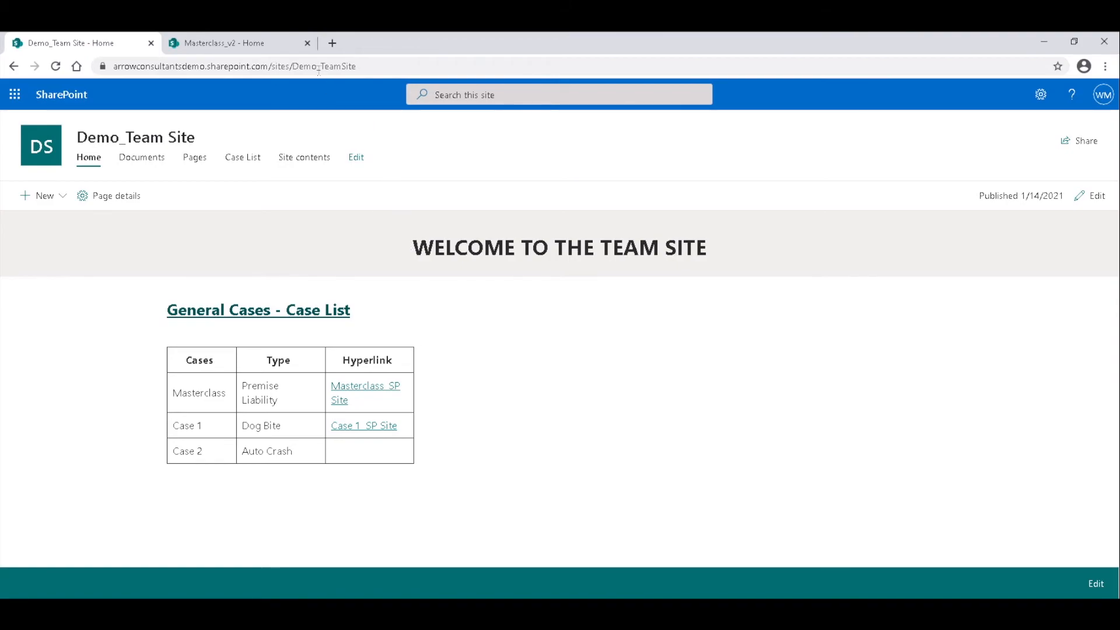
click(308, 44)
click(388, 391)
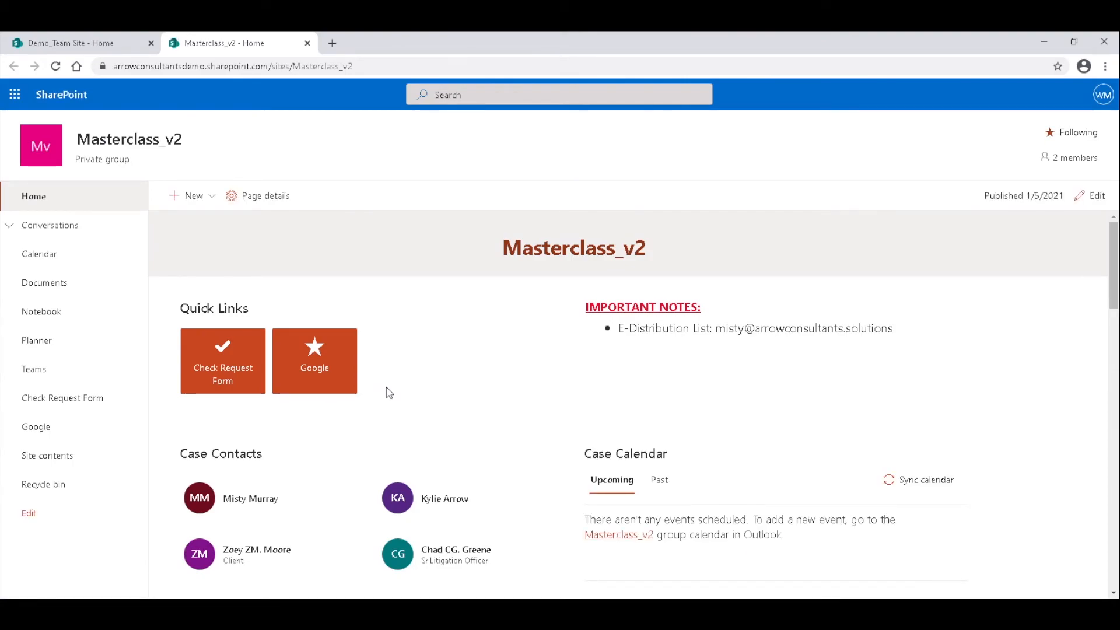
click(96, 49)
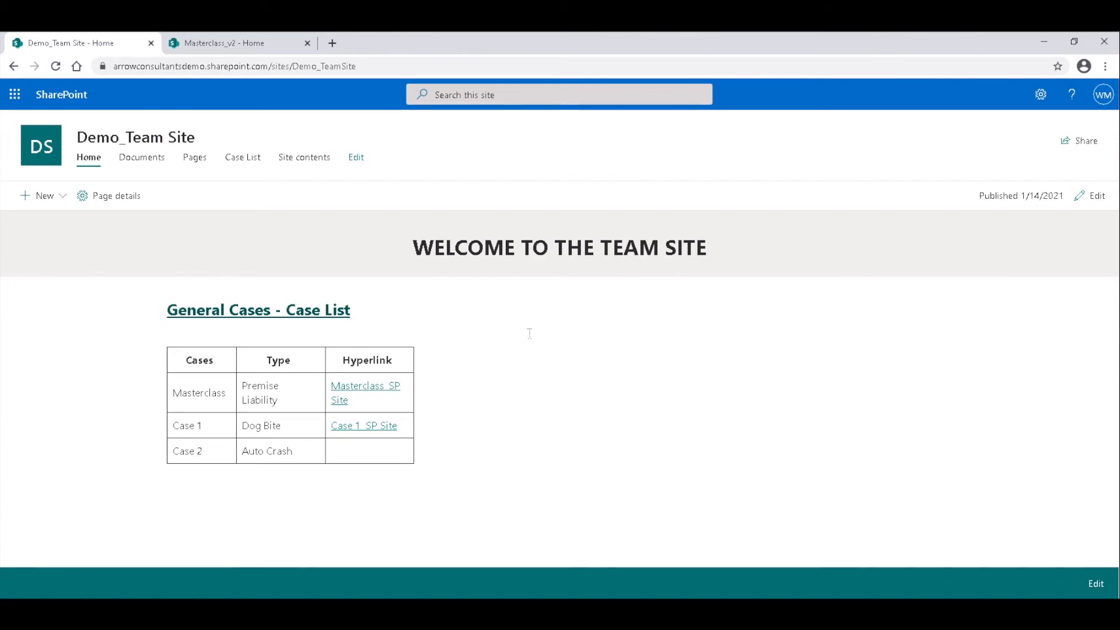
Step: Reopen the home page for editing, delete the Case 2 row from the case table and republish the page
click(1090, 194)
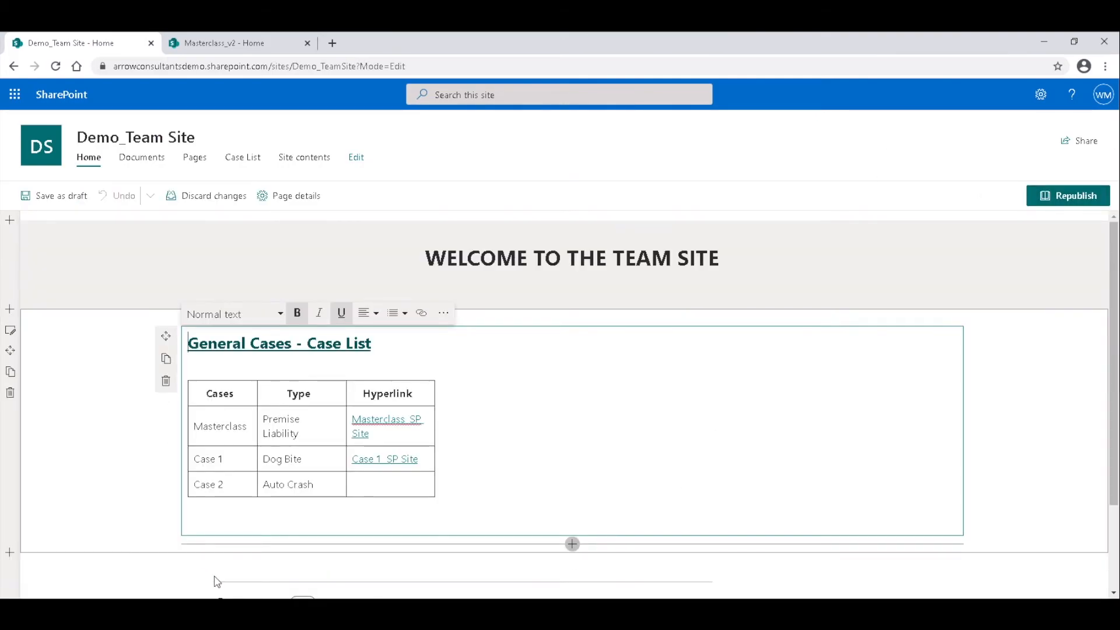
drag(194, 480, 368, 486)
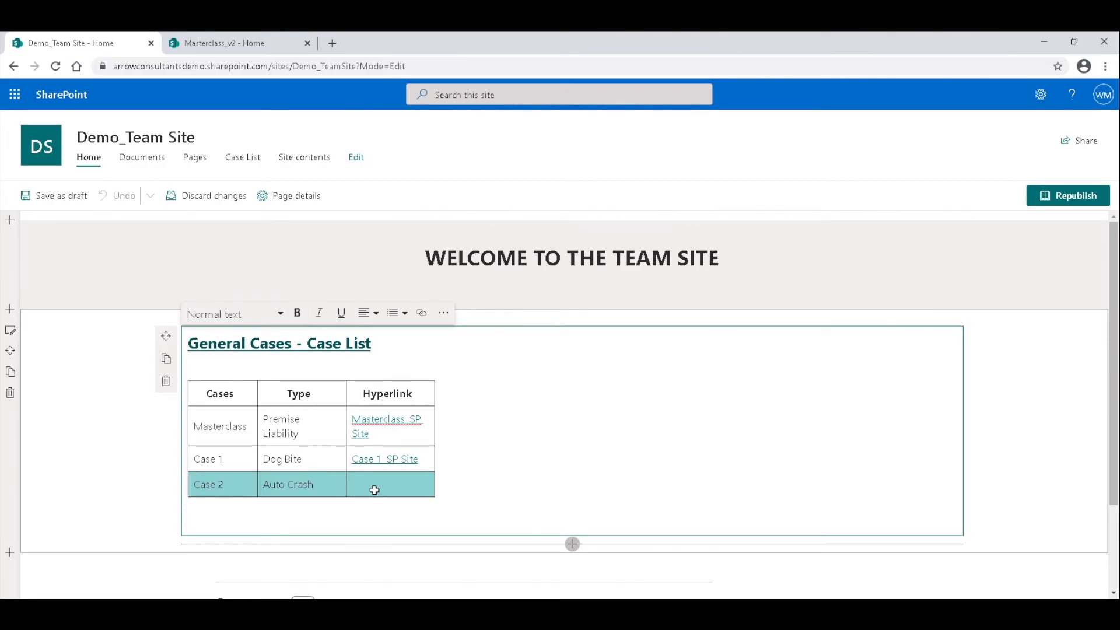
key(BackSpace)
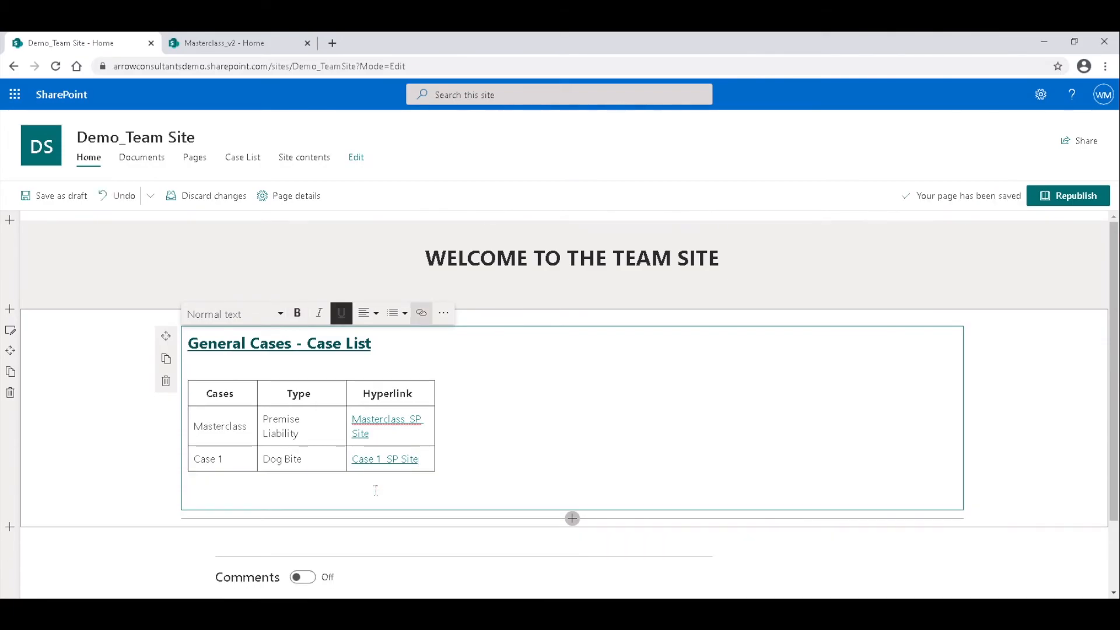
click(1060, 196)
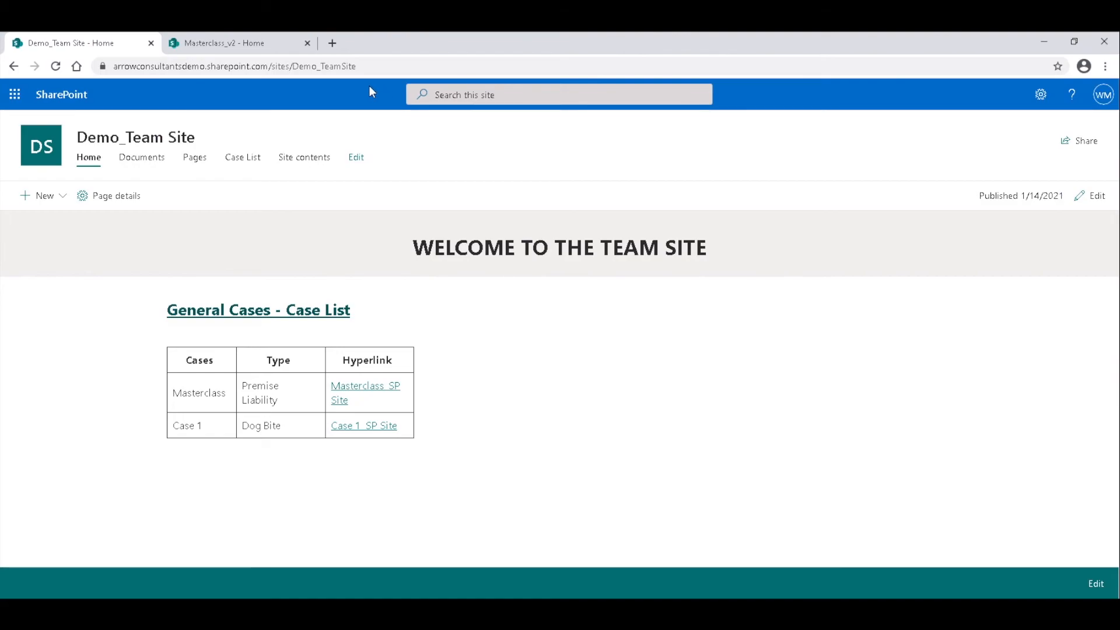
Step: Copy the Demo_Team Site home page's web address and go to the SharePoint start page
click(288, 66)
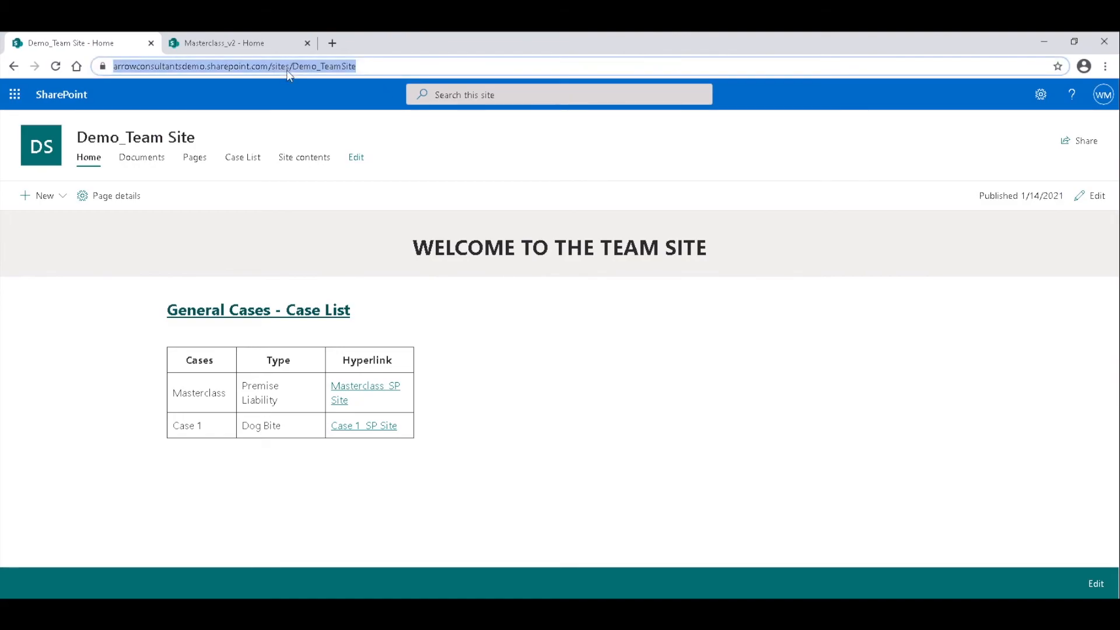
right_click(285, 67)
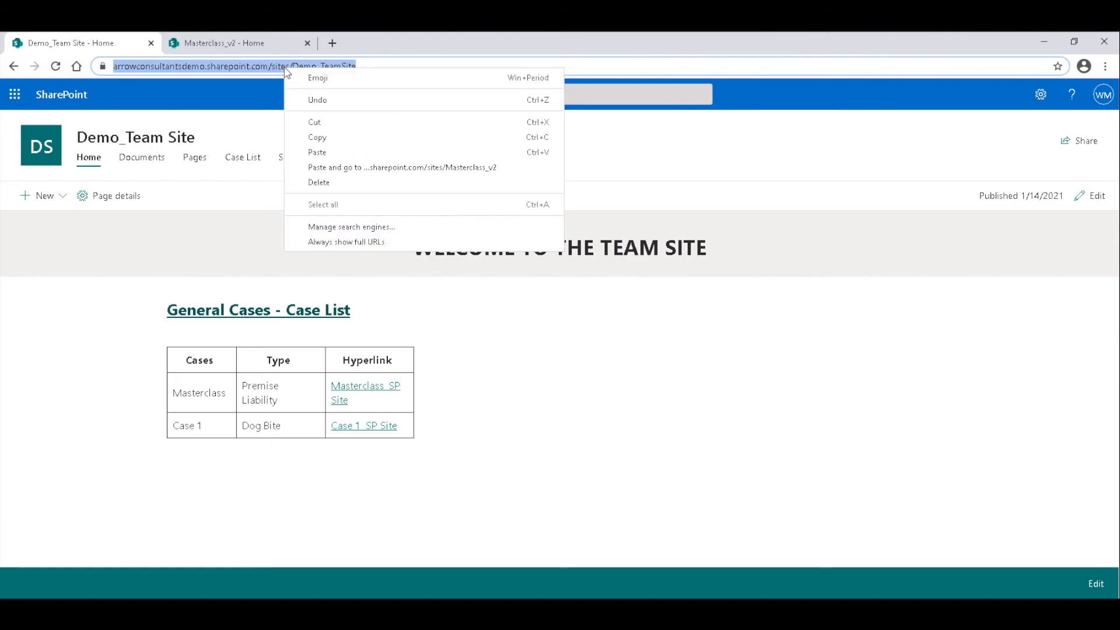
click(336, 140)
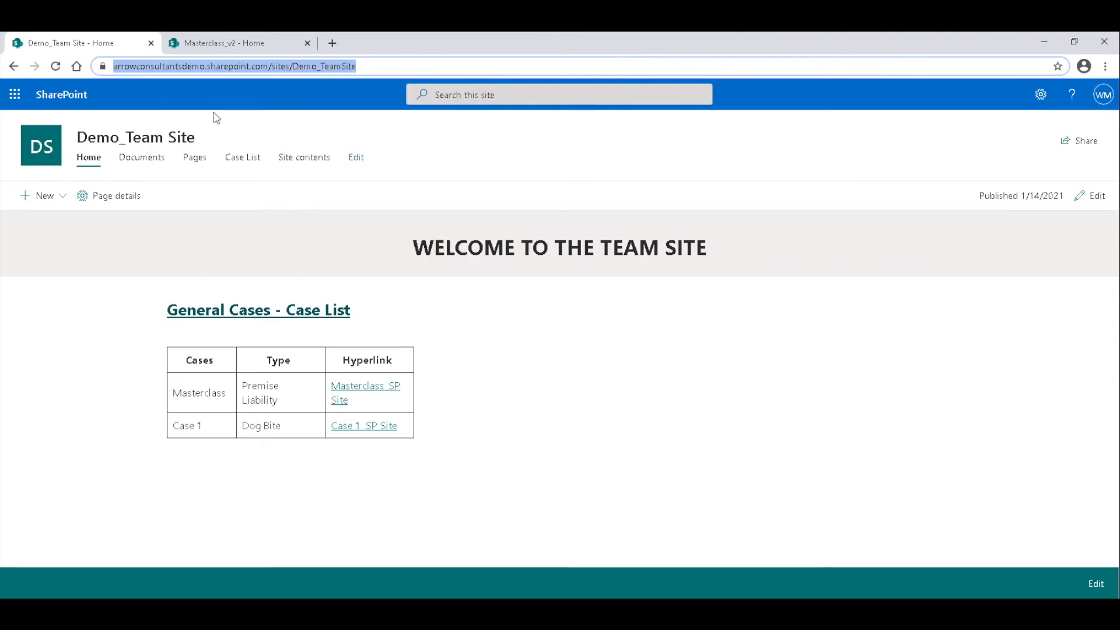
click(71, 96)
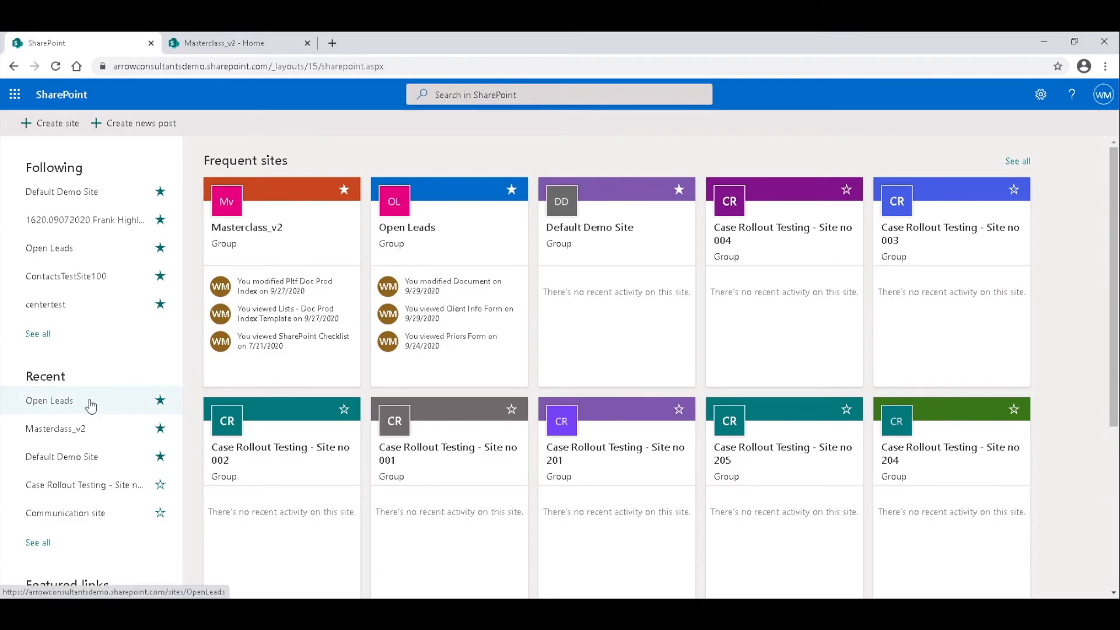
Step: Add a featured link displayed as Team Site to the copied Demo_TeamSite address, finish editing the featured links and test the link
scroll(83, 404, down, 4)
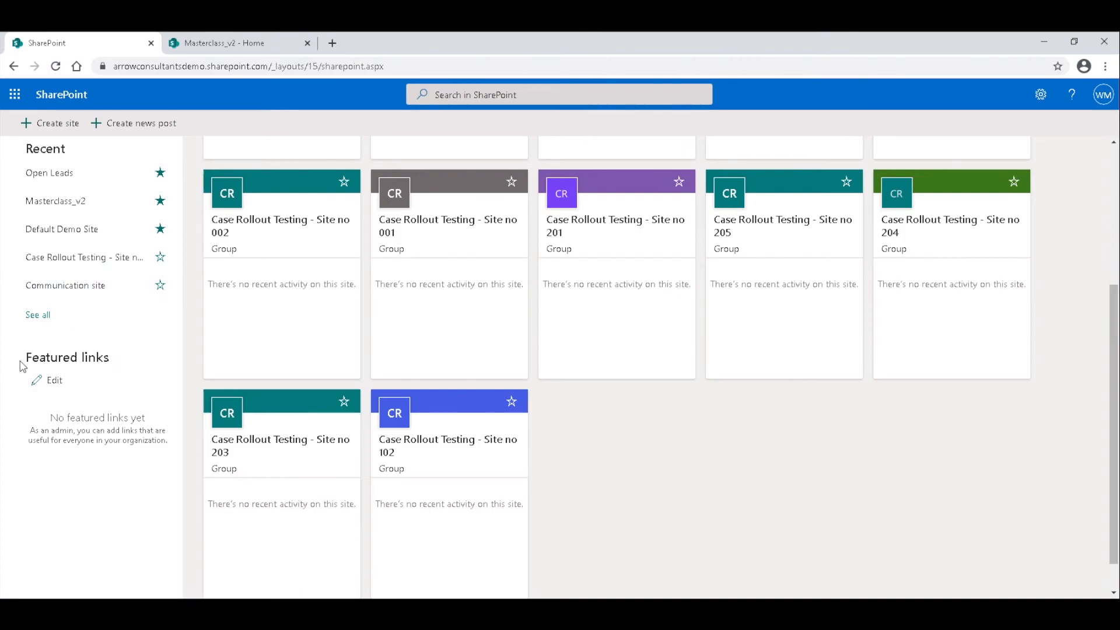
click(50, 381)
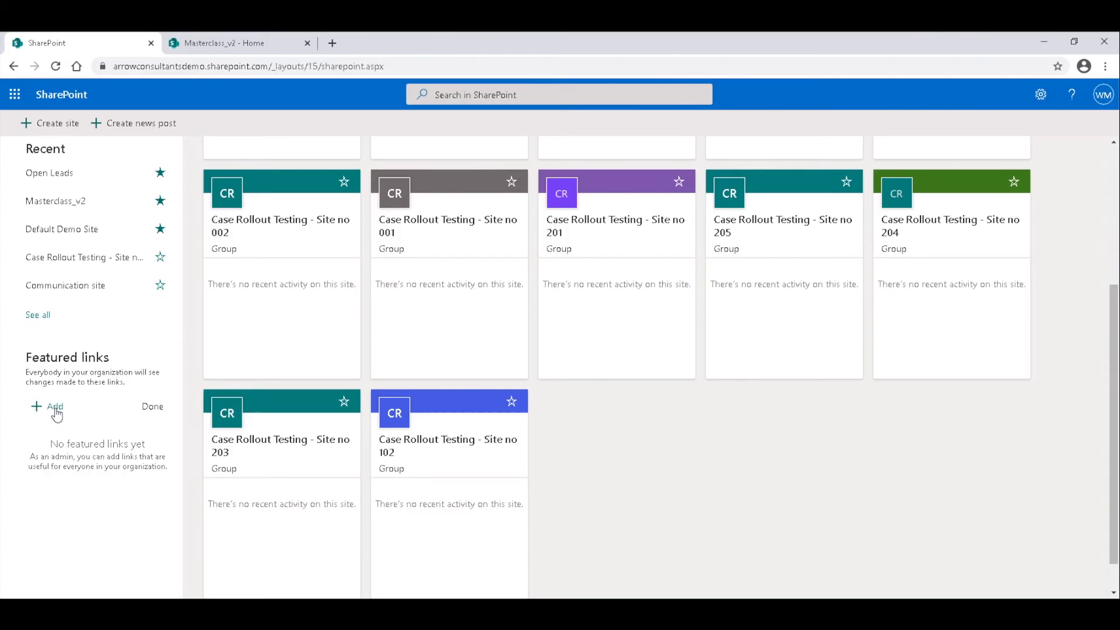
click(55, 409)
click(538, 308)
text(Te)
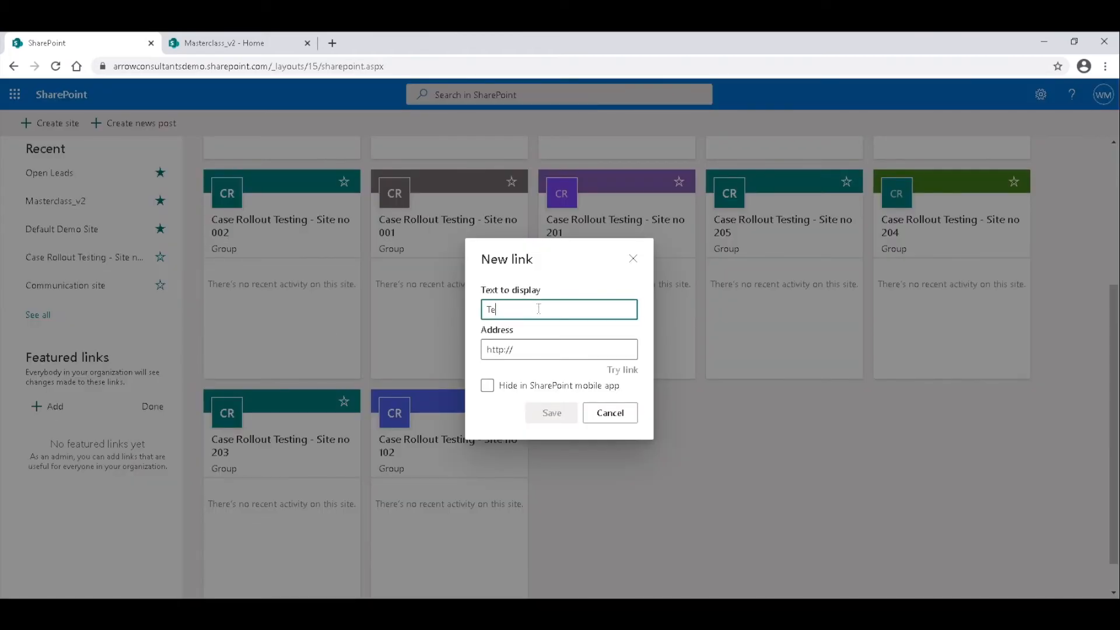
text(am Site)
key(Tab)
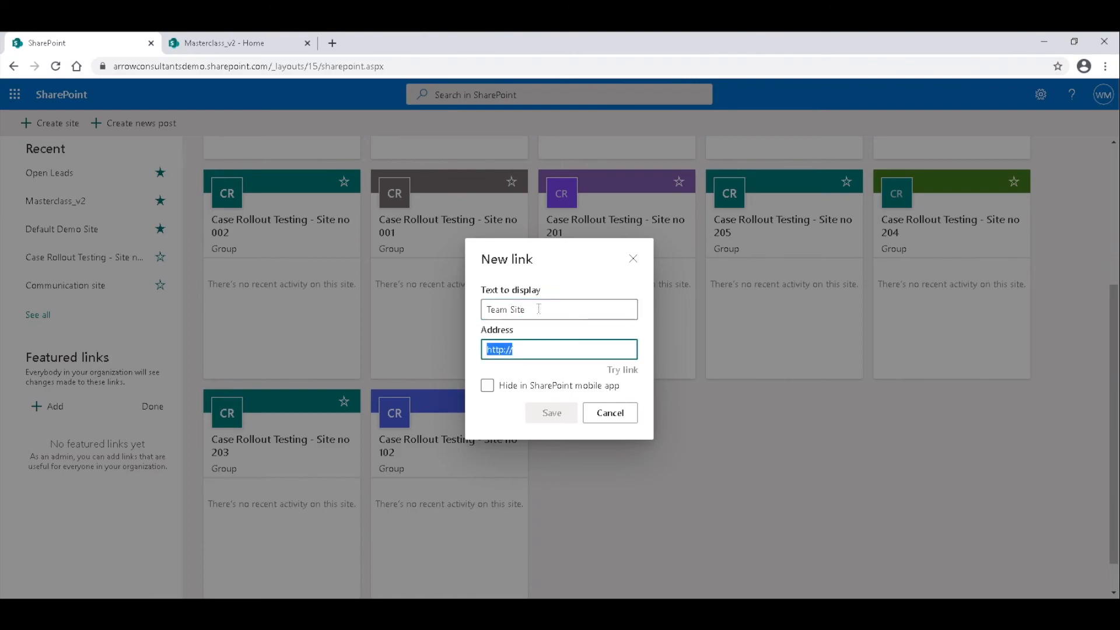
key(ctrl+v)
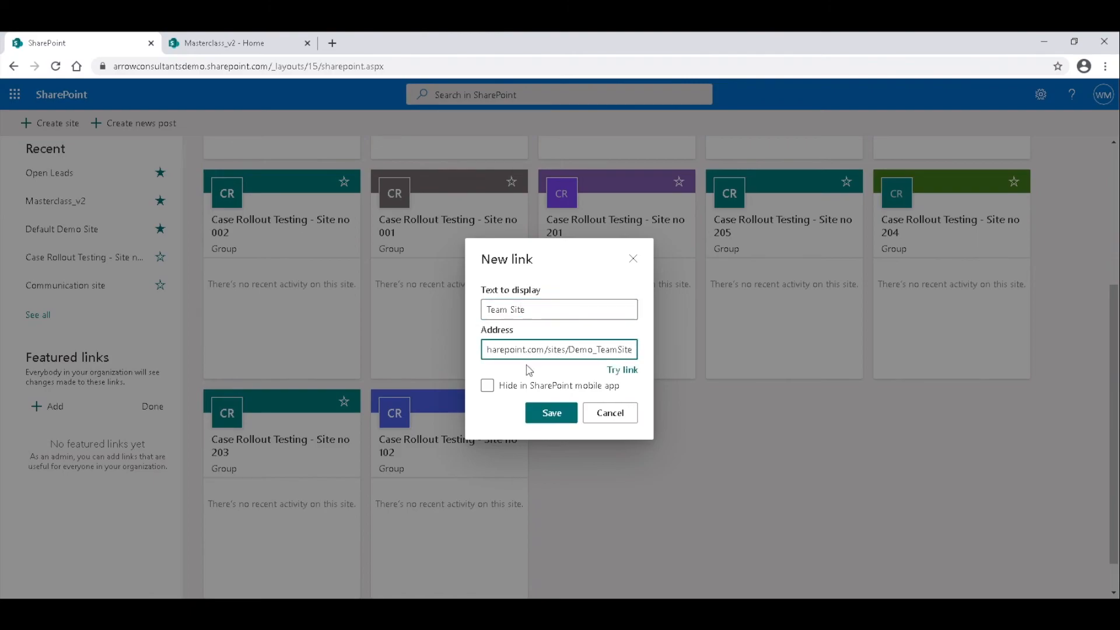
click(521, 387)
click(528, 390)
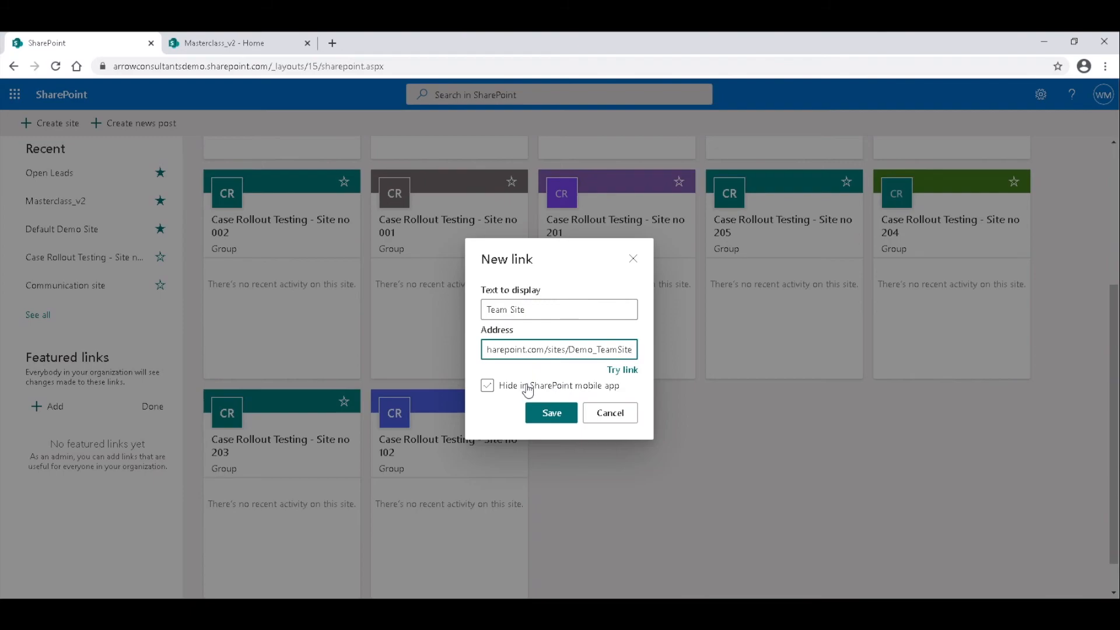
click(550, 415)
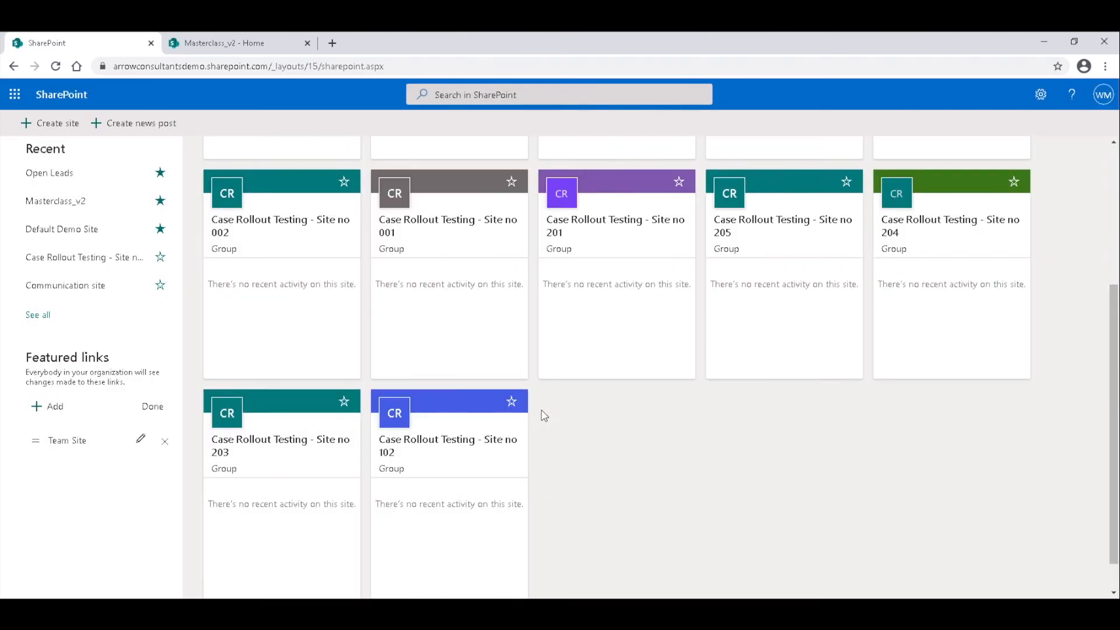
click(149, 407)
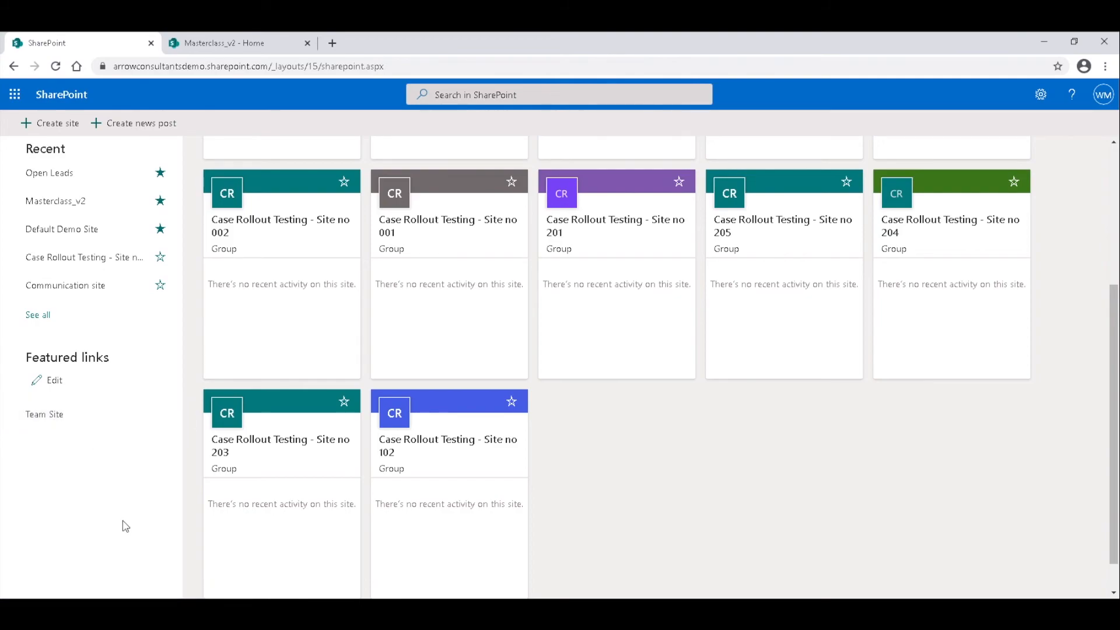
click(50, 417)
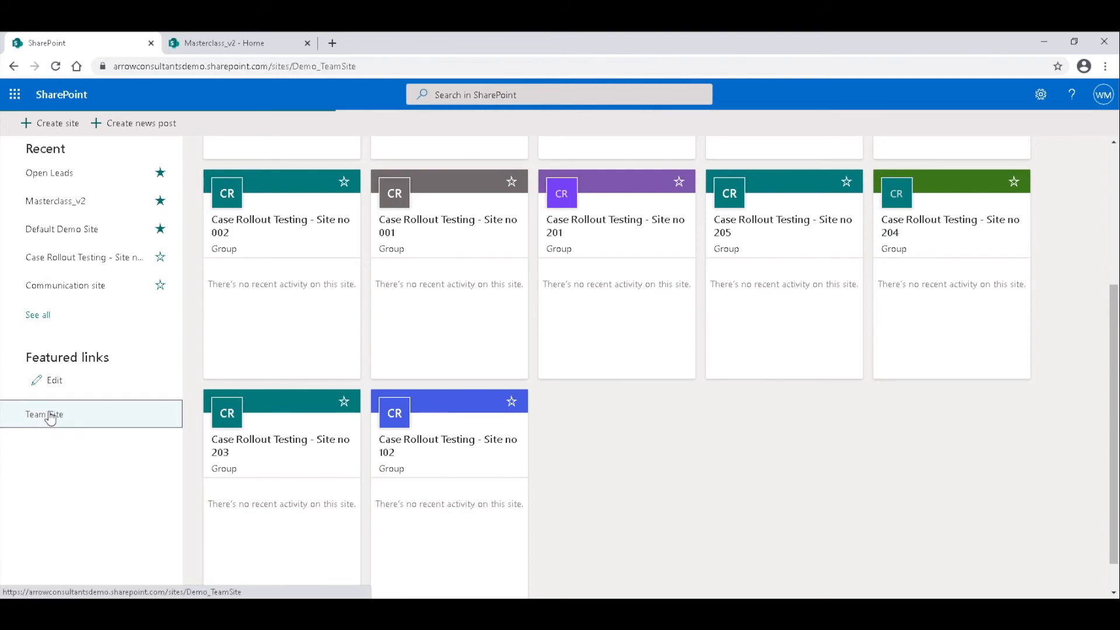